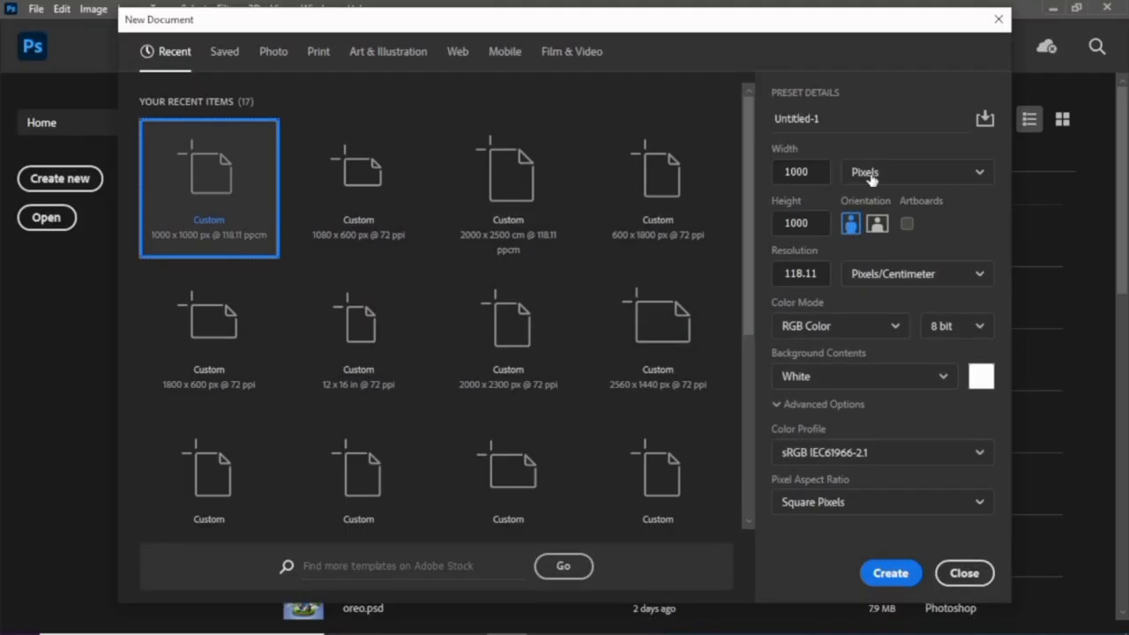
Step: Create a new blank white document at 1000 x 1000 pixels
click(801, 172)
double_click(813, 172)
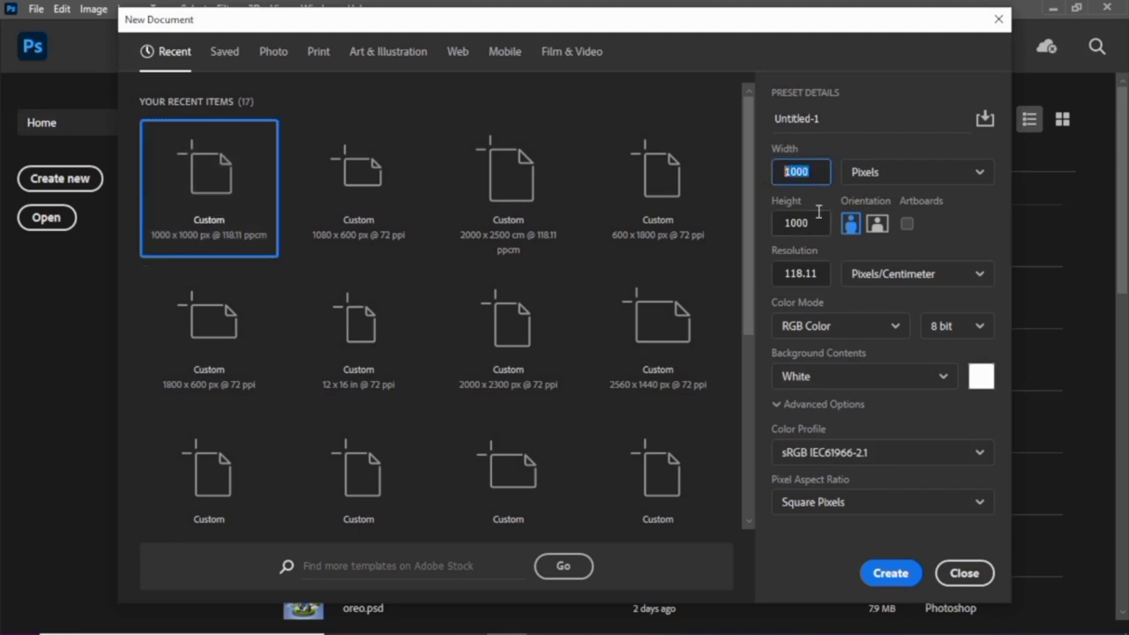
click(889, 574)
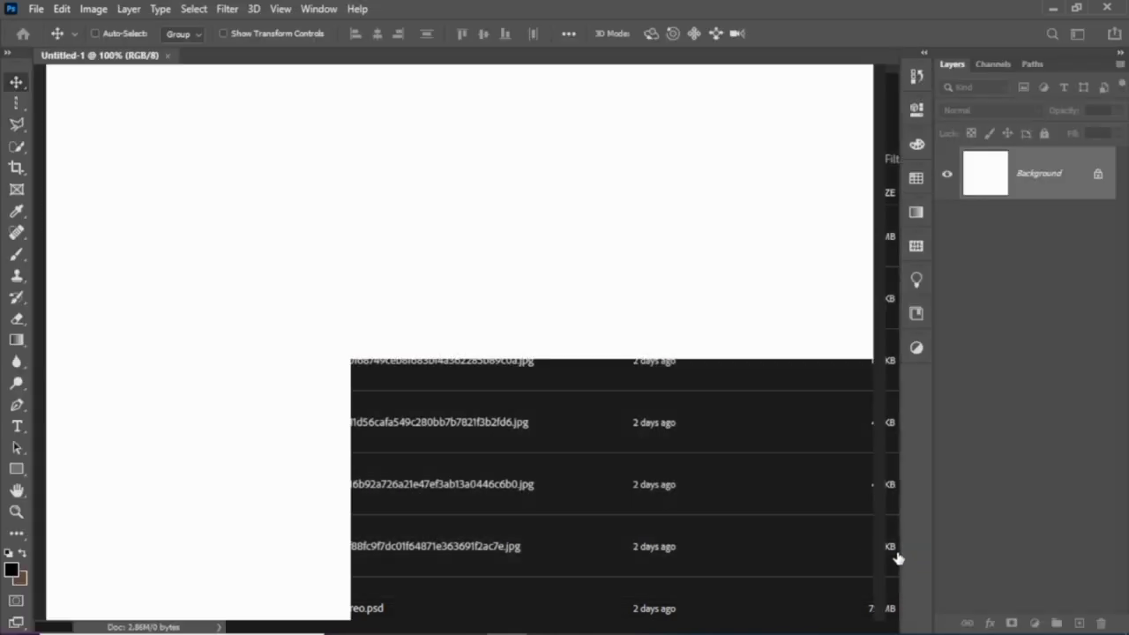
Step: Place the Oreo tub photo on the canvas and select the tub with Select > Subject
click(1047, 7)
mouse_move(193, 114)
mouse_down()
mouse_move(524, 613)
mouse_move(454, 408)
mouse_up()
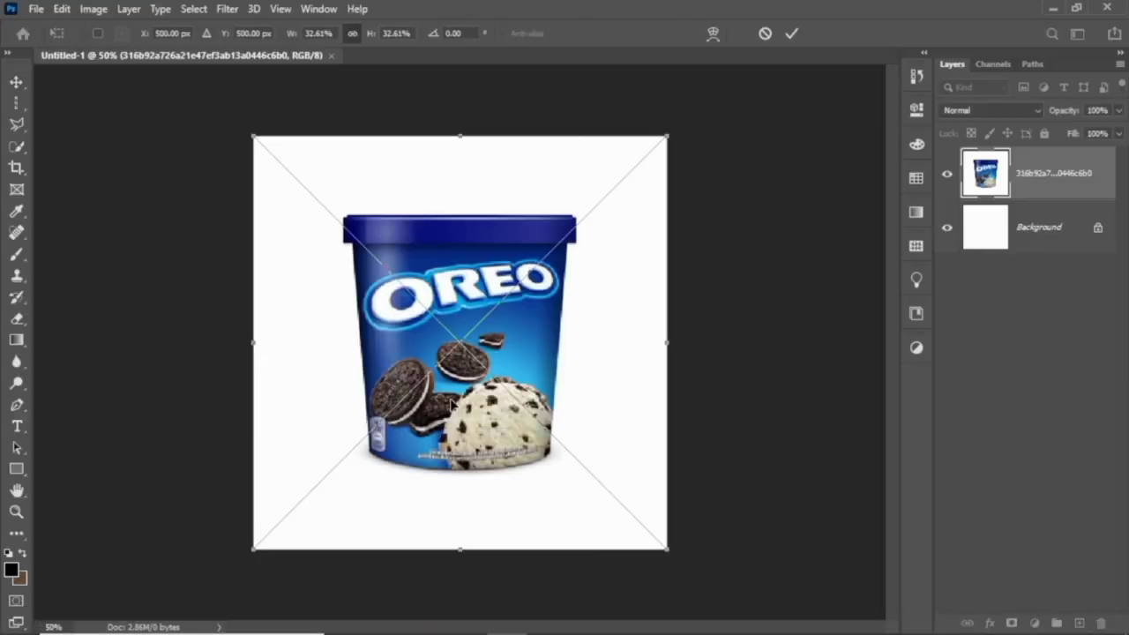
key(Return)
click(194, 9)
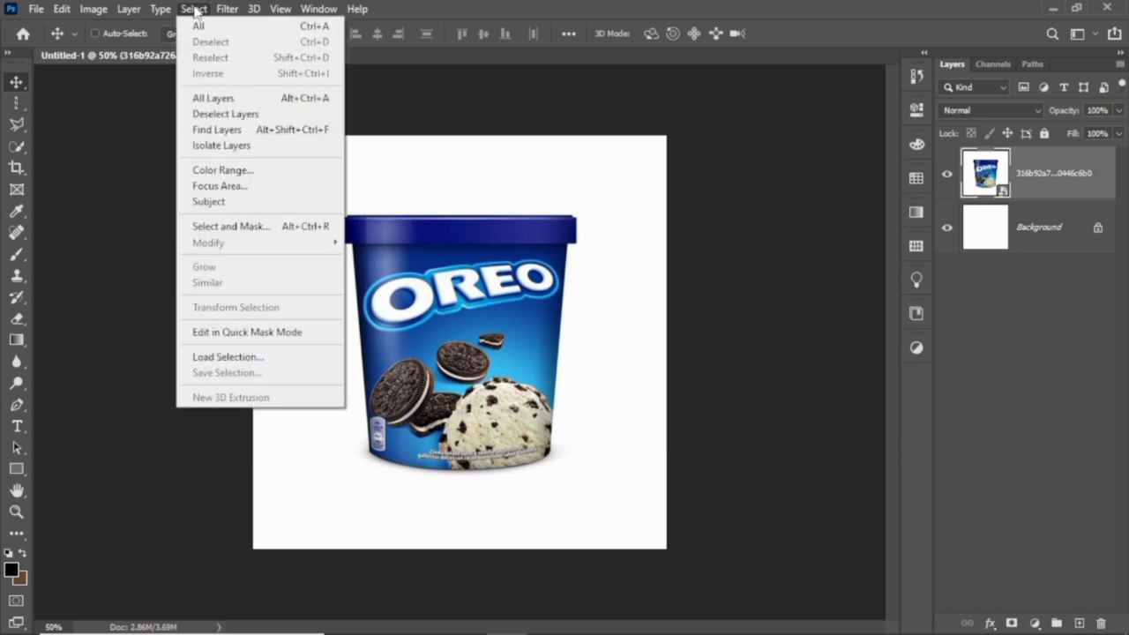
click(253, 201)
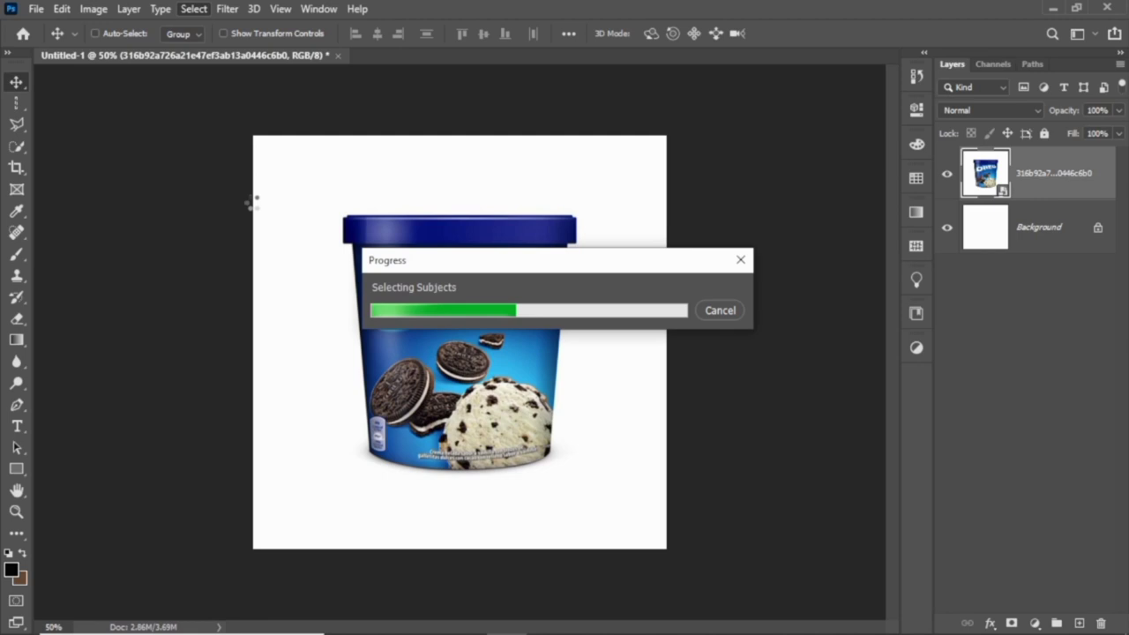
Step: Mask the tub from its white backdrop, nudge it, and add a black Solid Color fill layer beneath
click(1012, 623)
drag(494, 274, 501, 281)
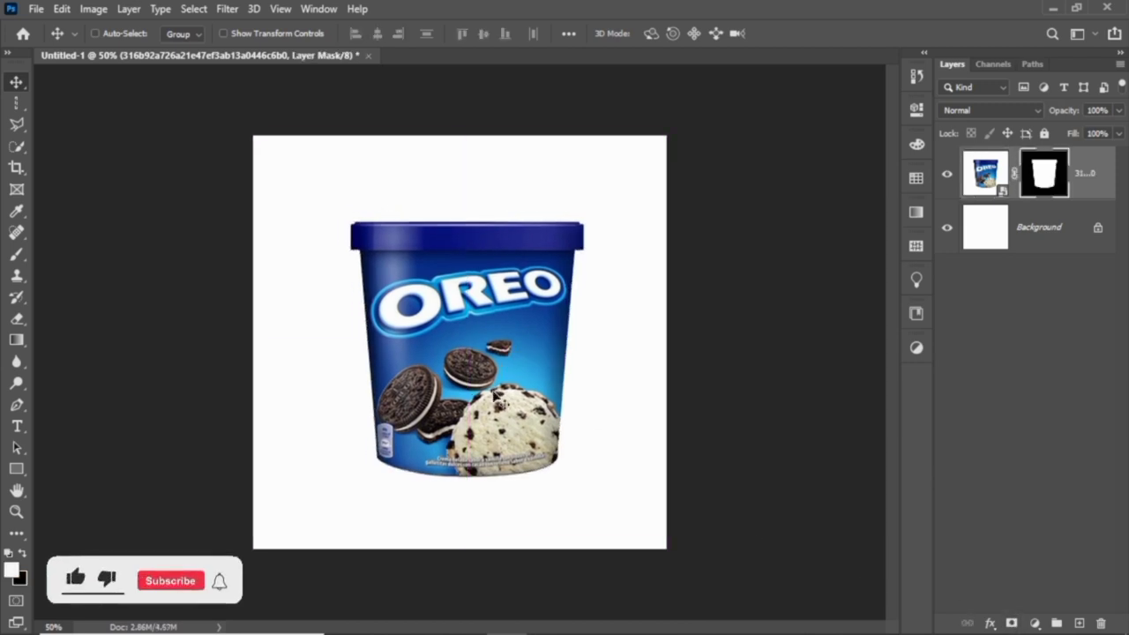
click(1041, 245)
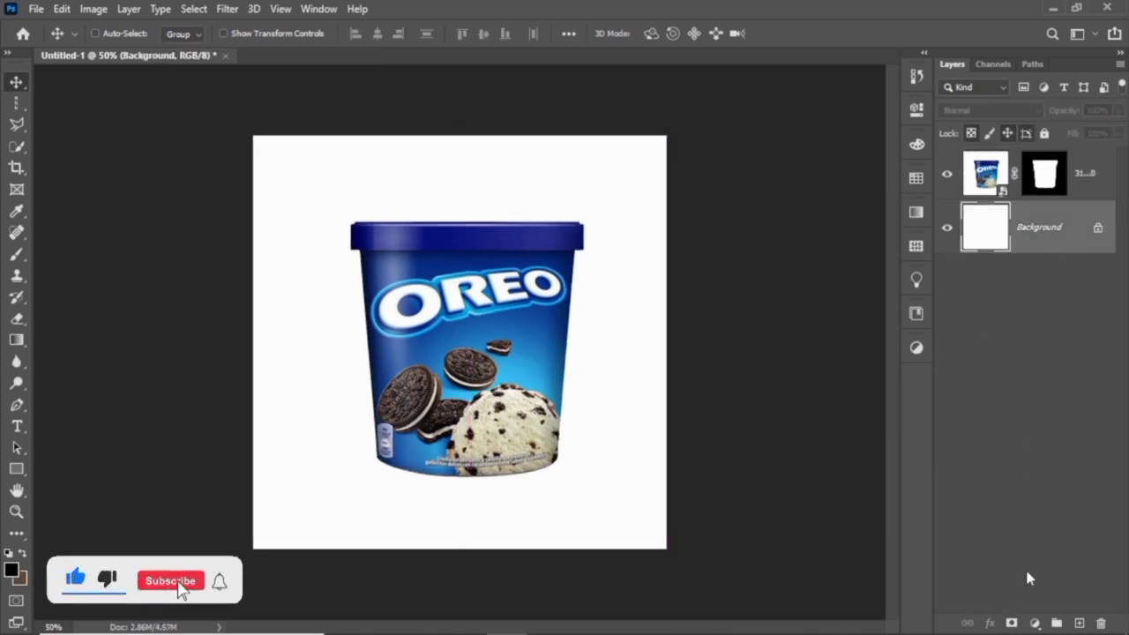
click(1034, 622)
click(1041, 331)
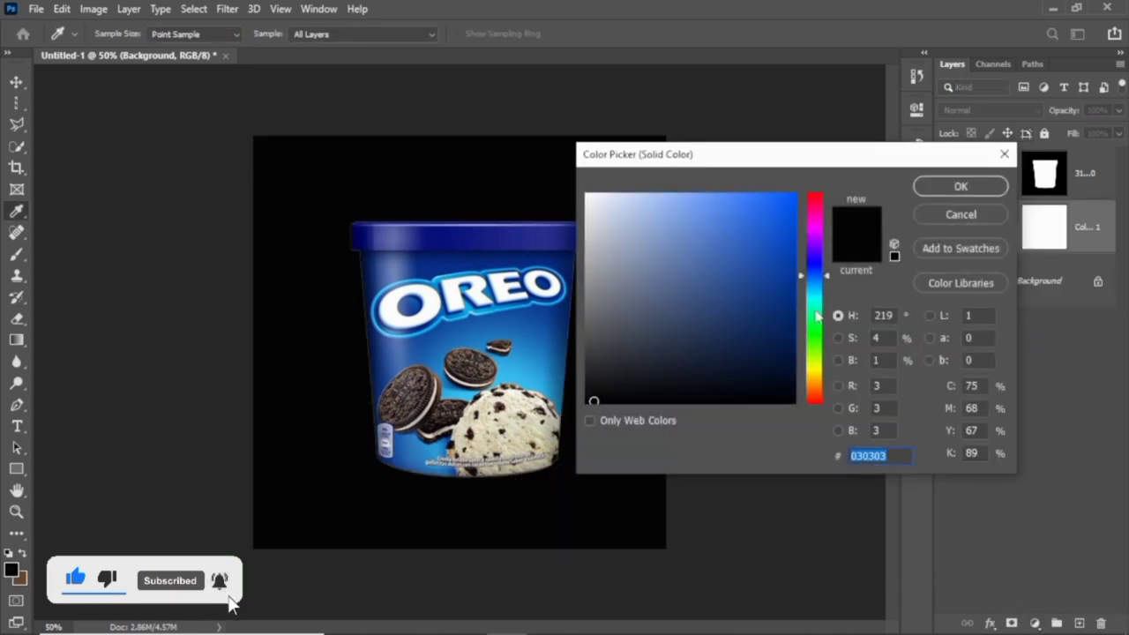
click(960, 186)
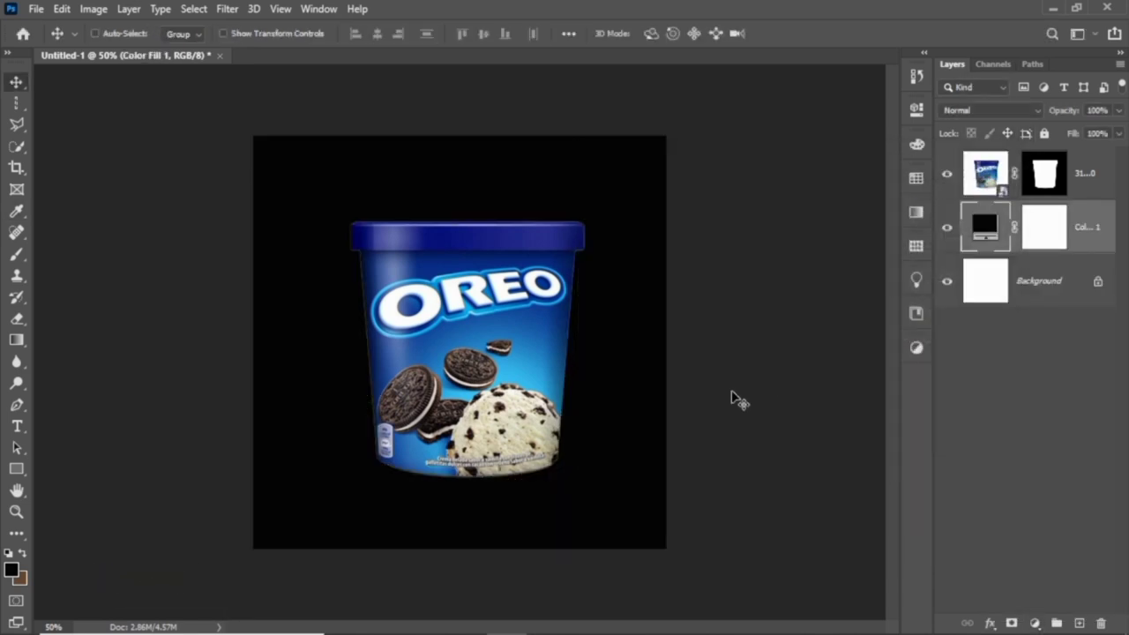
click(1085, 177)
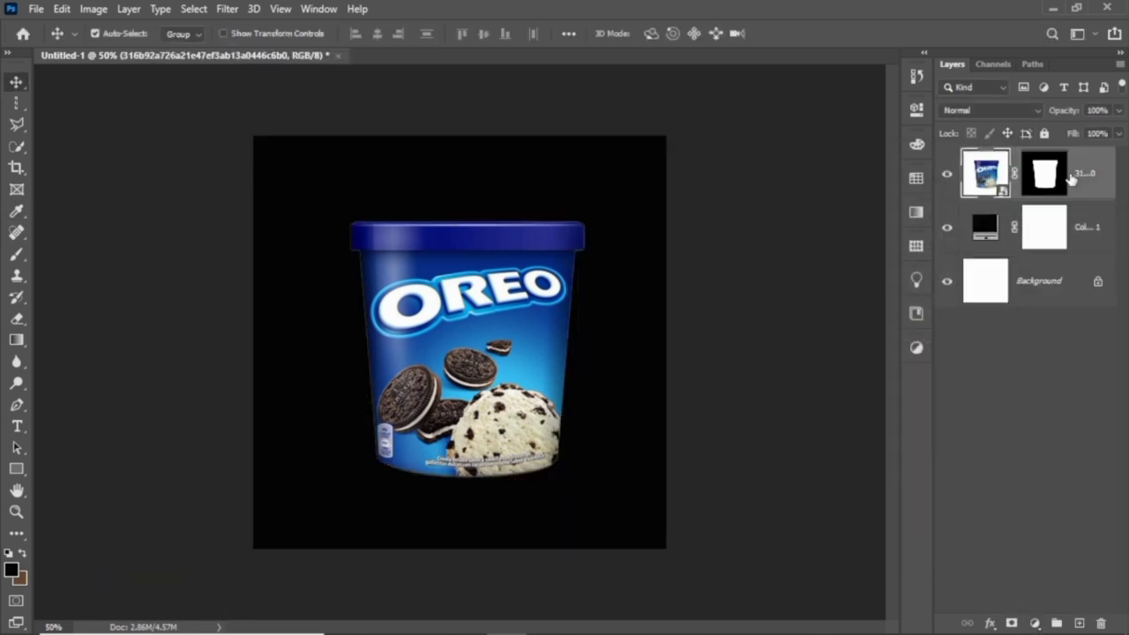
Step: Rotate the tub to about -29.5° and scale it to 96.44%, centred on the canvas
key(ctrl+t)
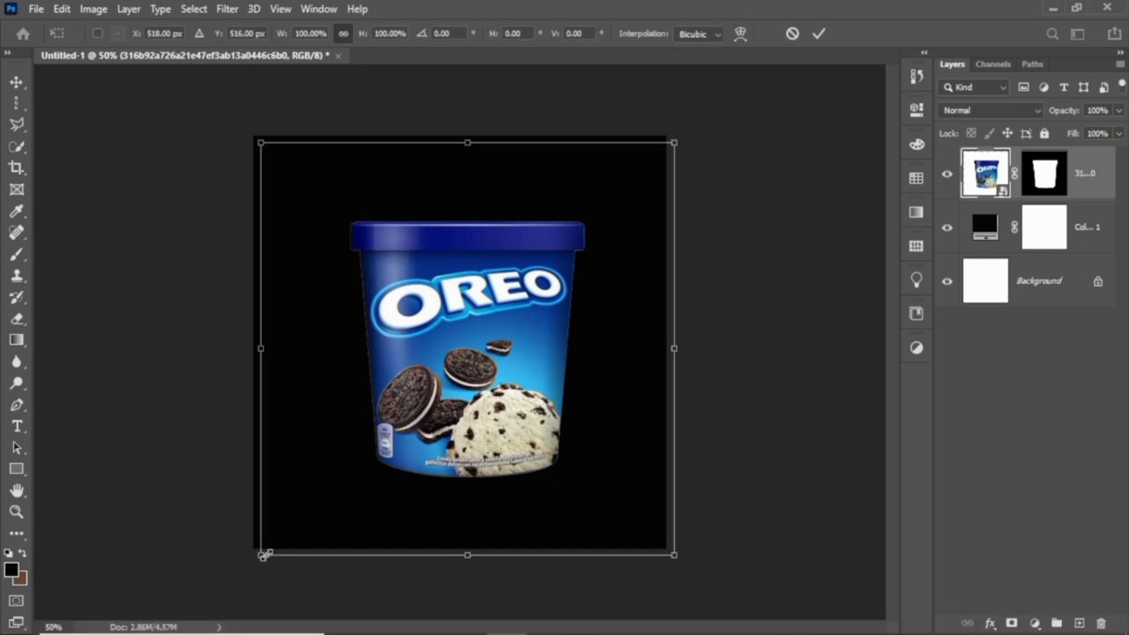
drag(262, 554, 295, 499)
drag(450, 431, 441, 444)
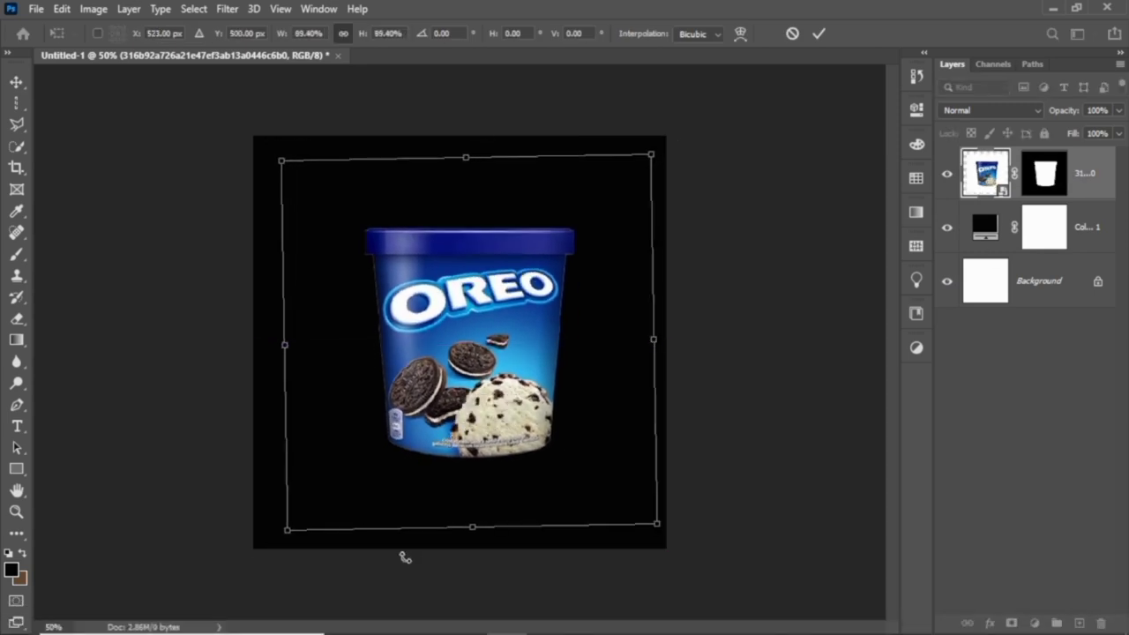
mouse_move(403, 557)
mouse_down()
mouse_move(521, 628)
mouse_move(527, 604)
mouse_up()
drag(516, 432, 507, 445)
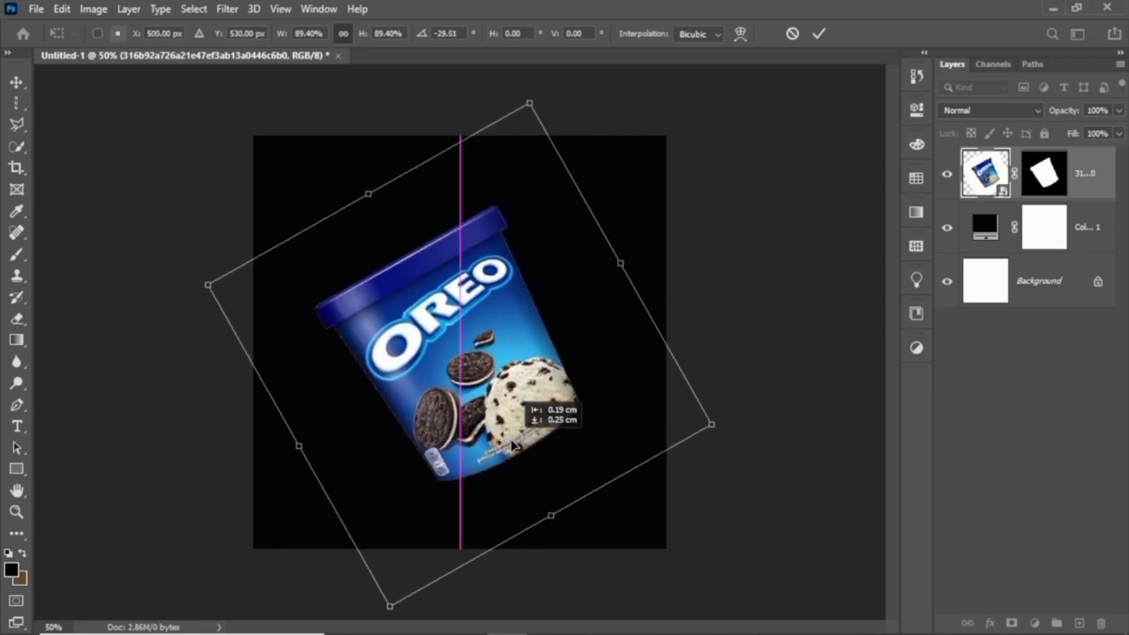
drag(207, 283, 169, 258)
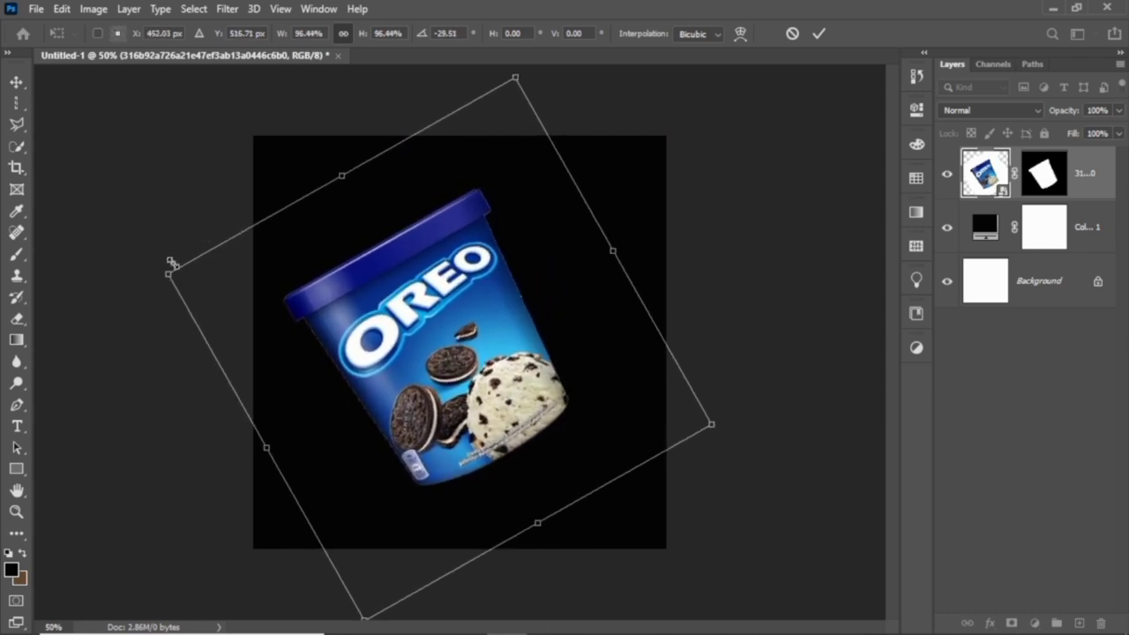
mouse_move(468, 334)
mouse_down()
mouse_move(483, 361)
mouse_move(482, 332)
mouse_up()
key(Return)
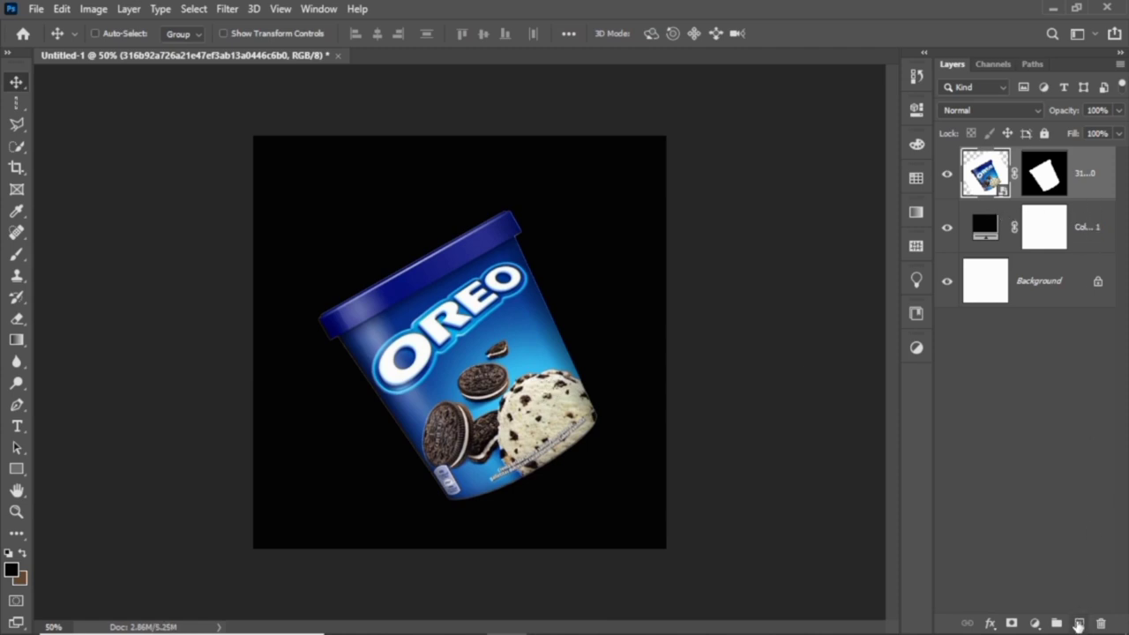
Step: Add a new Layer 1 below the tub layer and pick a Soft Round brush
click(1078, 624)
drag(1115, 168, 982, 254)
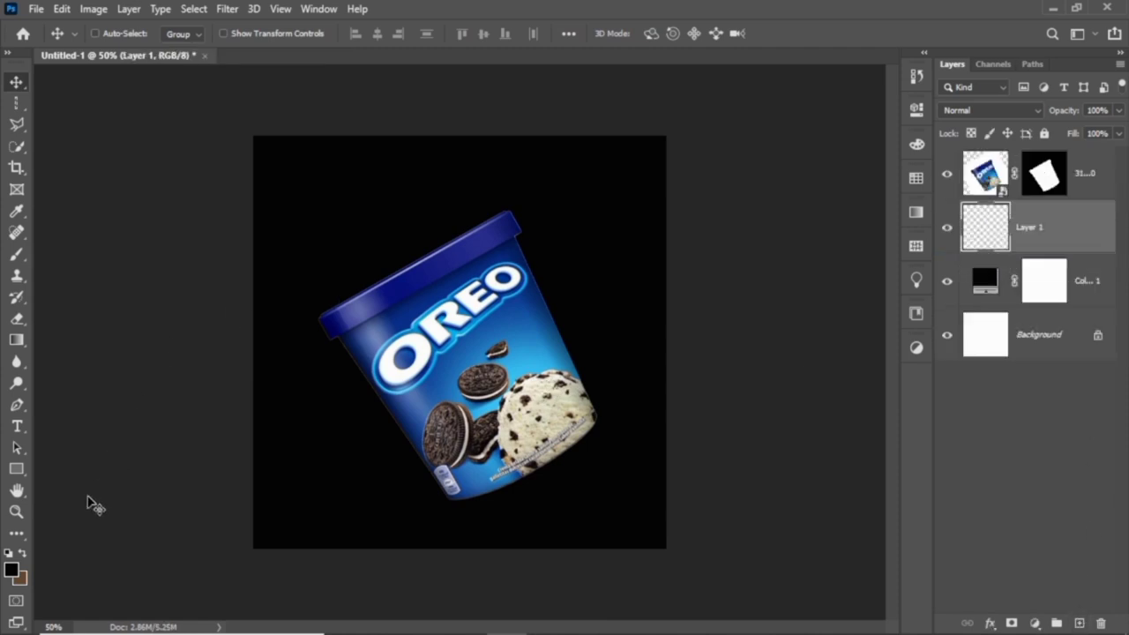
click(17, 255)
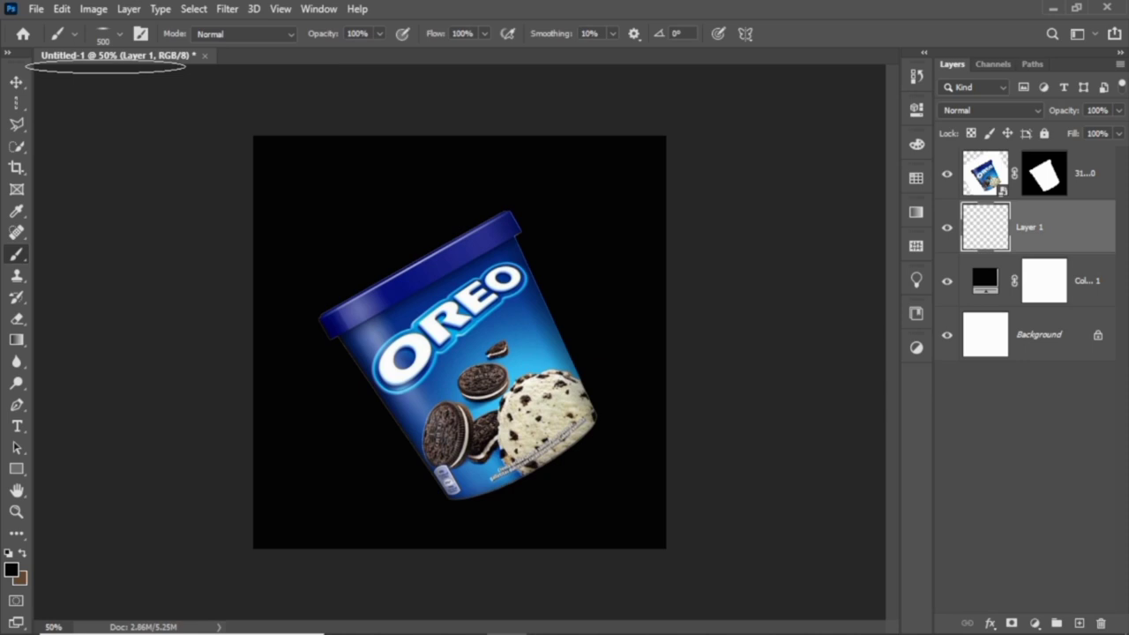
click(119, 36)
click(114, 227)
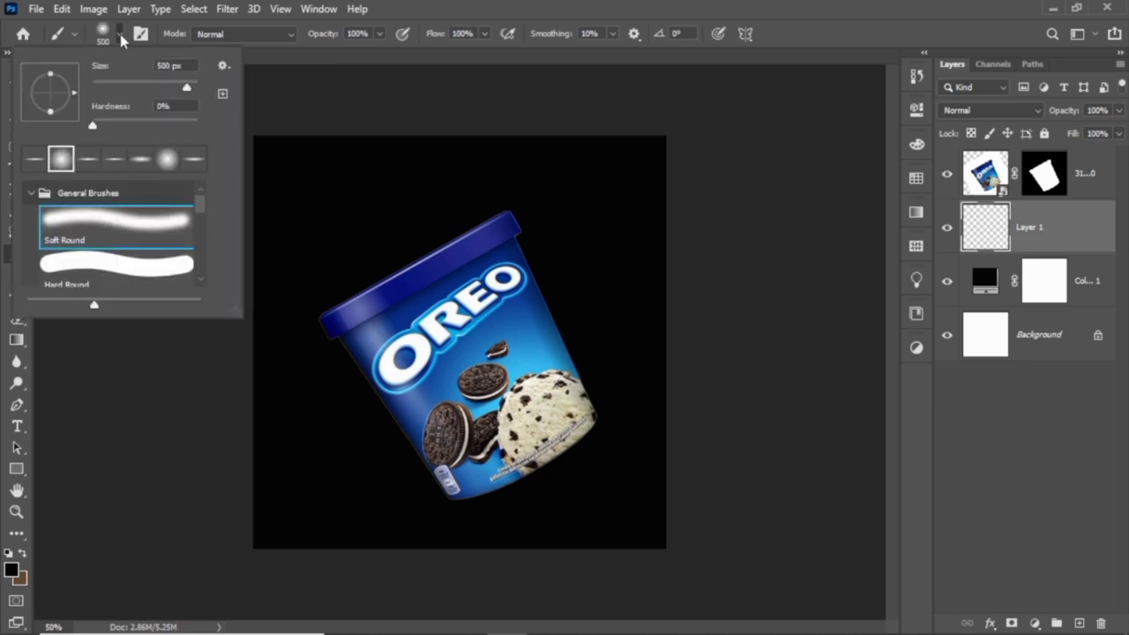
Step: Sample the lid's dark blue and paint one large soft glow behind the tub
click(12, 569)
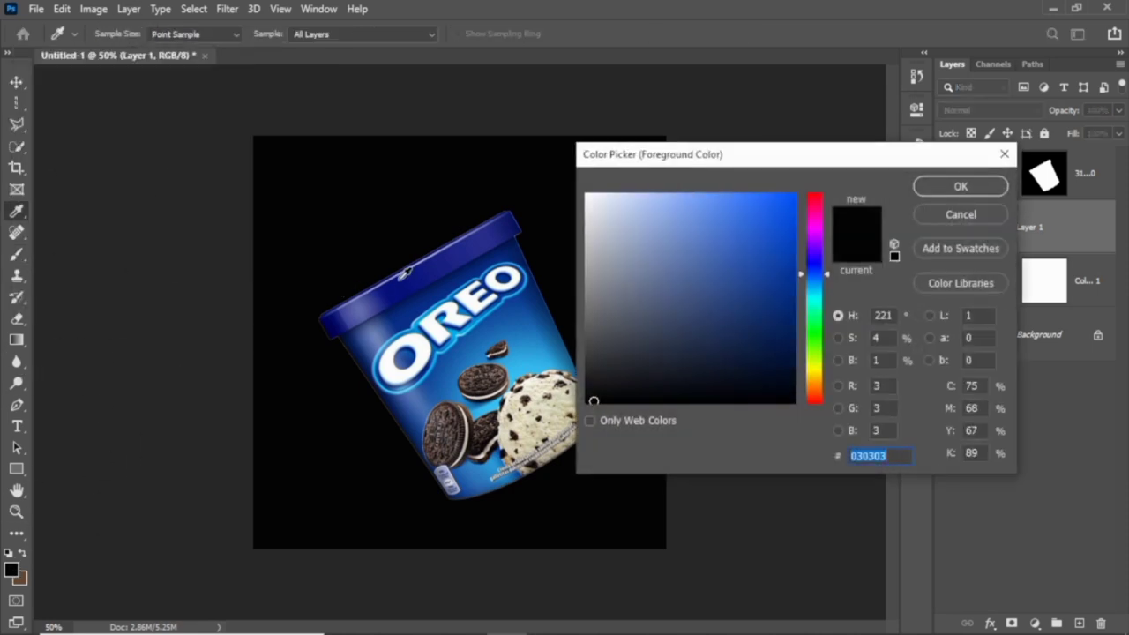
click(404, 274)
click(961, 186)
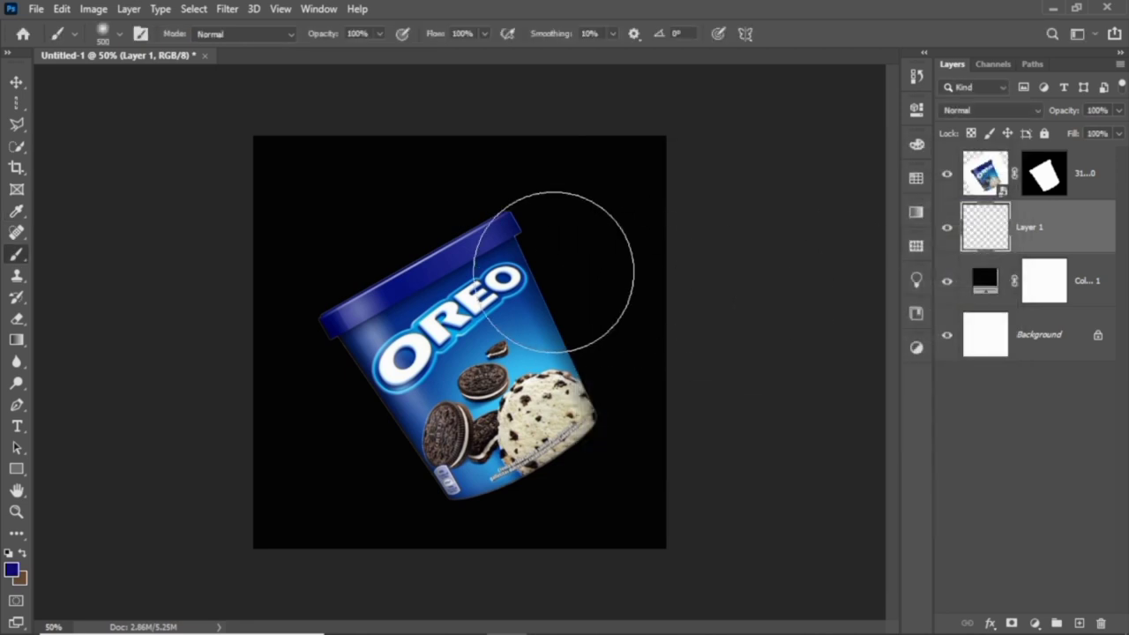
right_click(509, 279)
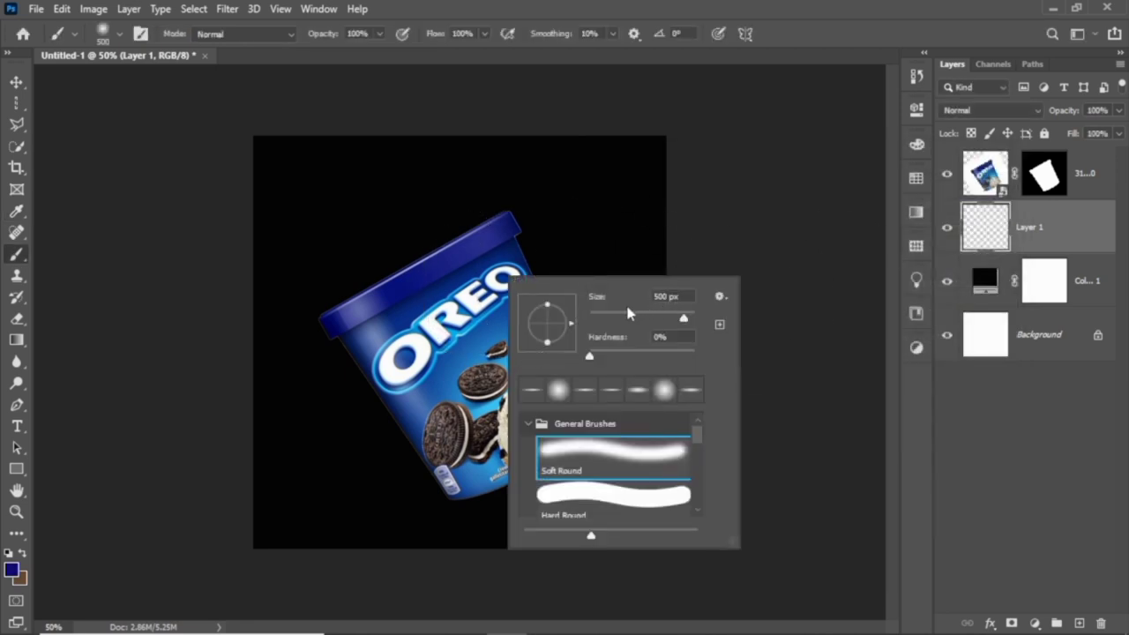
click(121, 35)
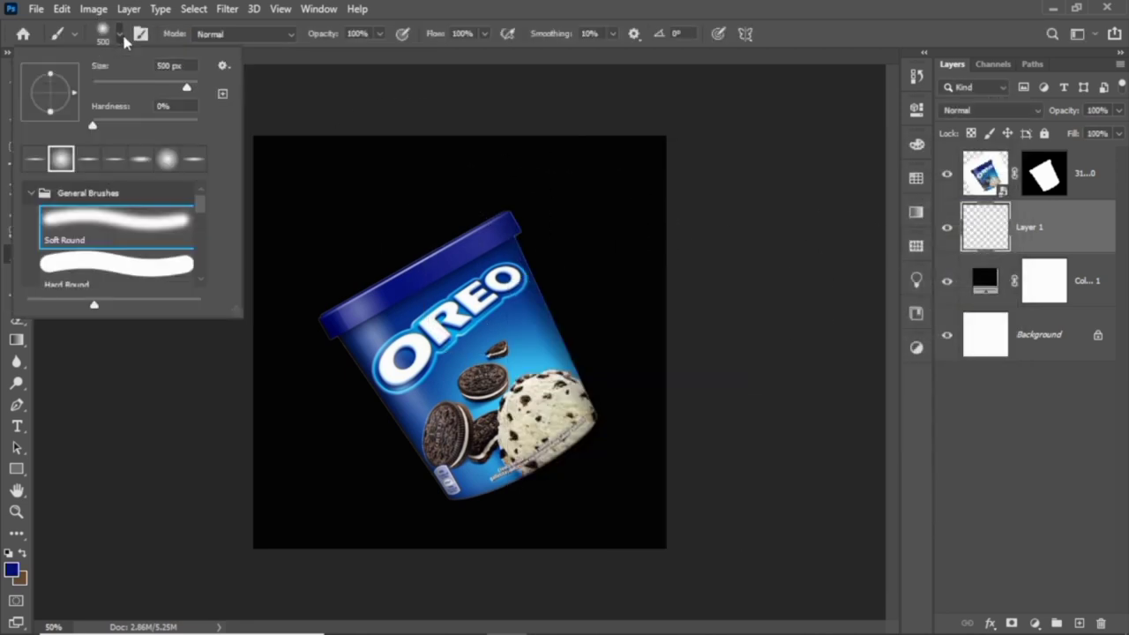
key(bracketright)
key(bracketright)
key(bracketright)
key(bracketright)
key(bracketright)
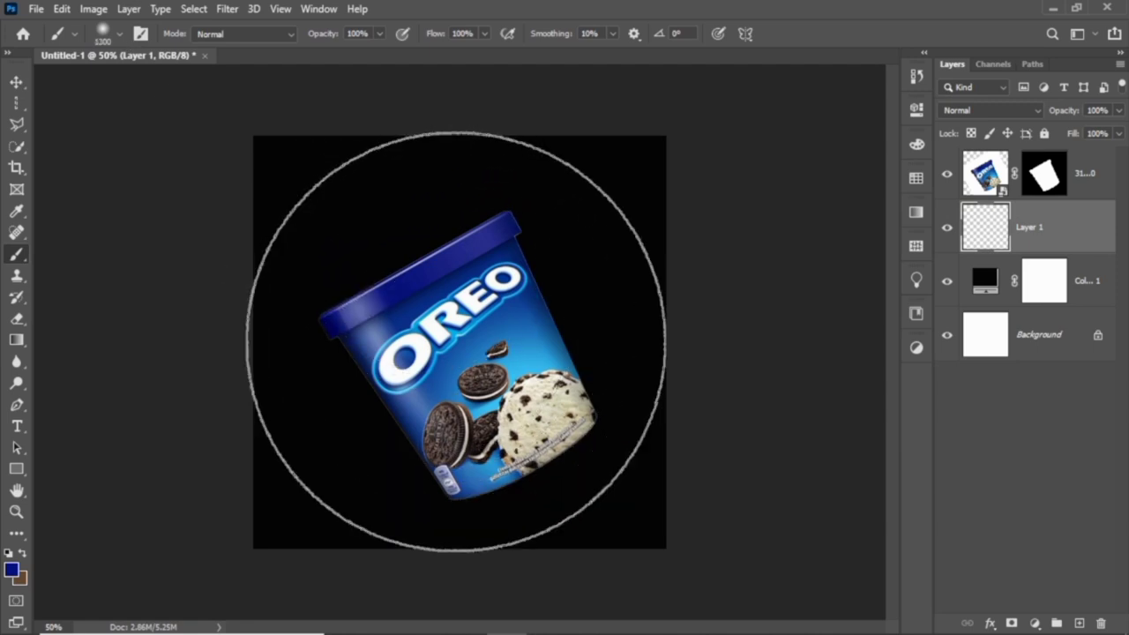
key(bracketright)
key(bracketright)
click(460, 343)
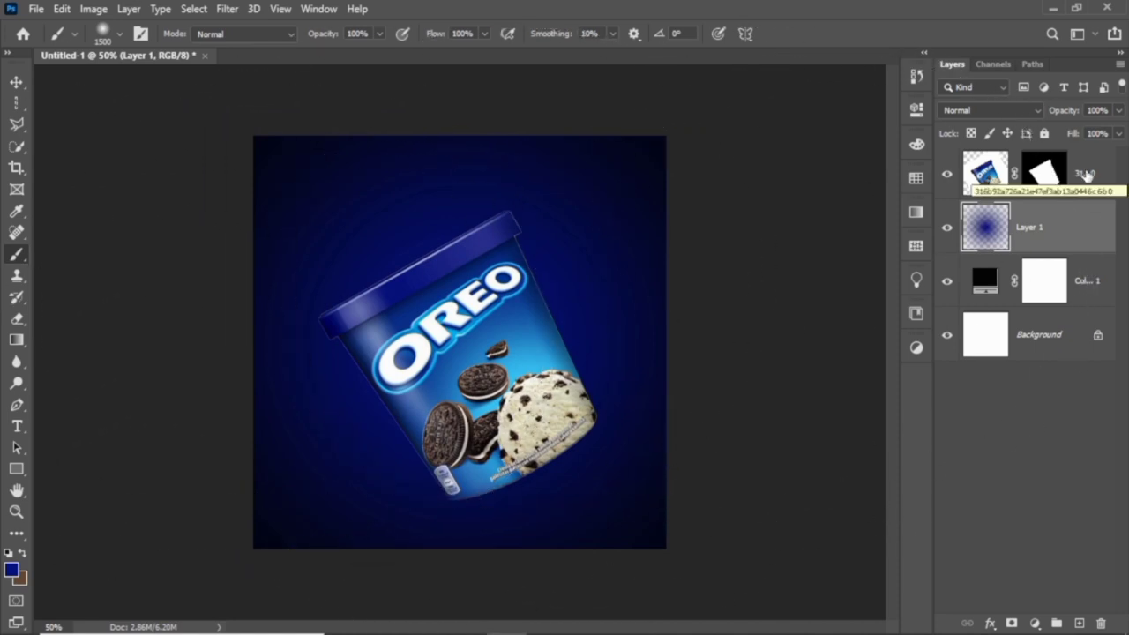
click(1049, 194)
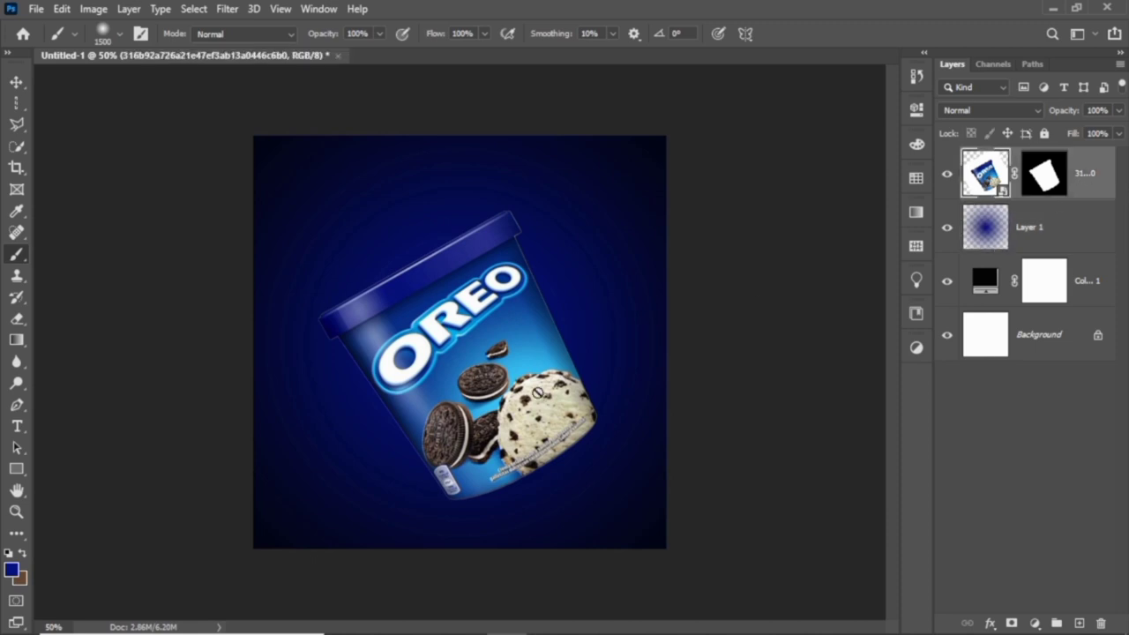
Step: Move the tub slightly up, scale it to 94.88%, and add an empty Layer 2 above the glow
click(15, 82)
drag(435, 374, 422, 360)
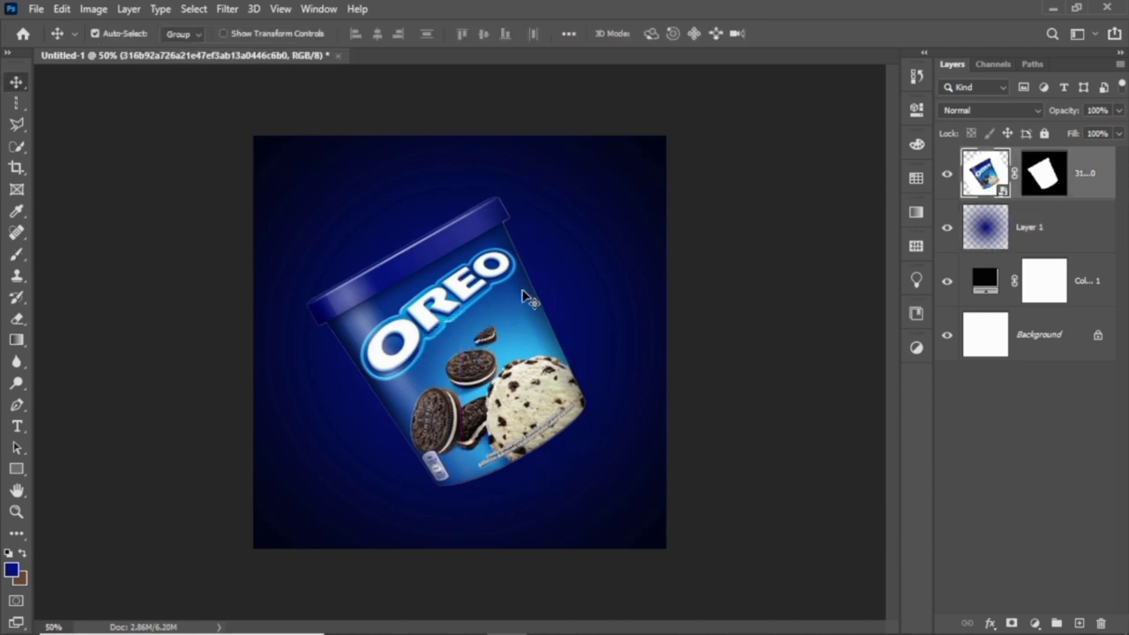
key(ctrl+t)
drag(459, 86, 460, 106)
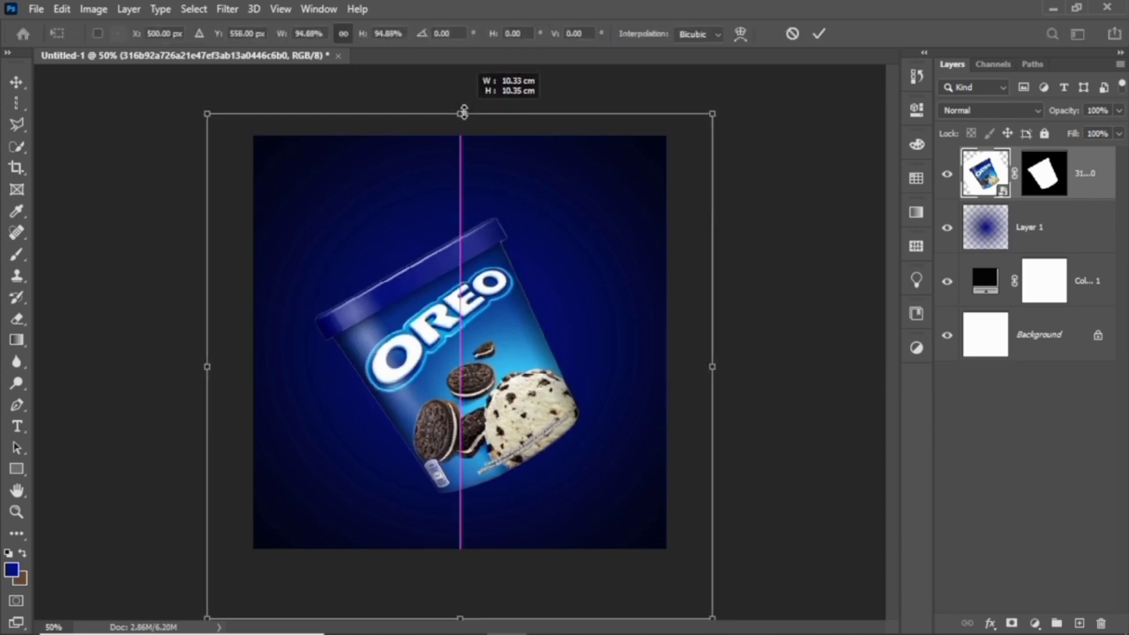
drag(457, 359, 457, 354)
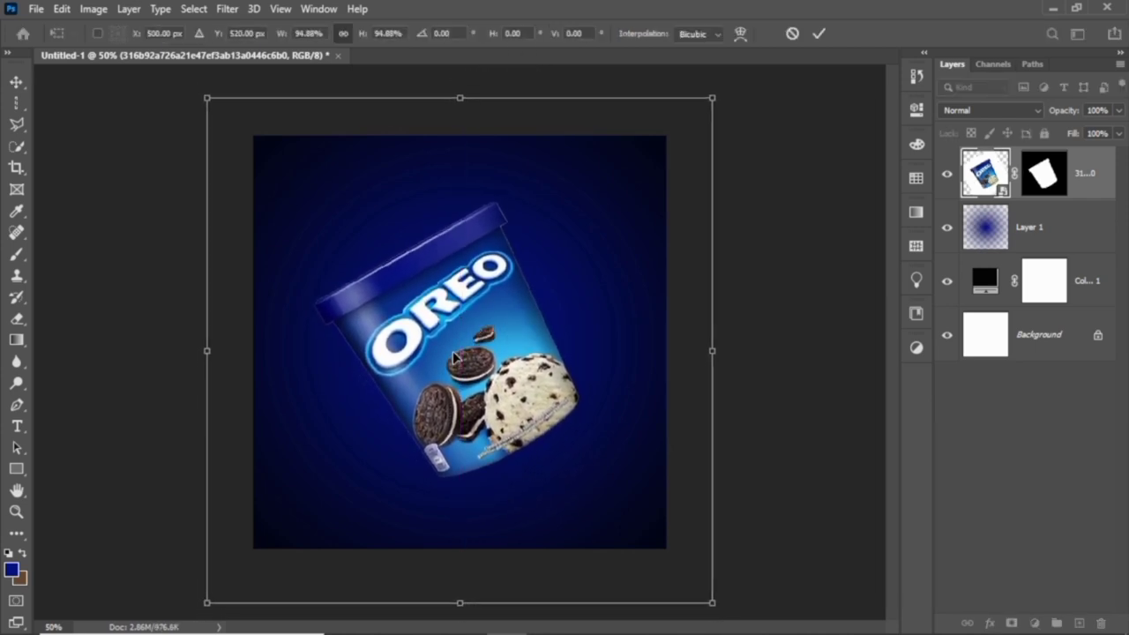
key(Return)
click(1076, 223)
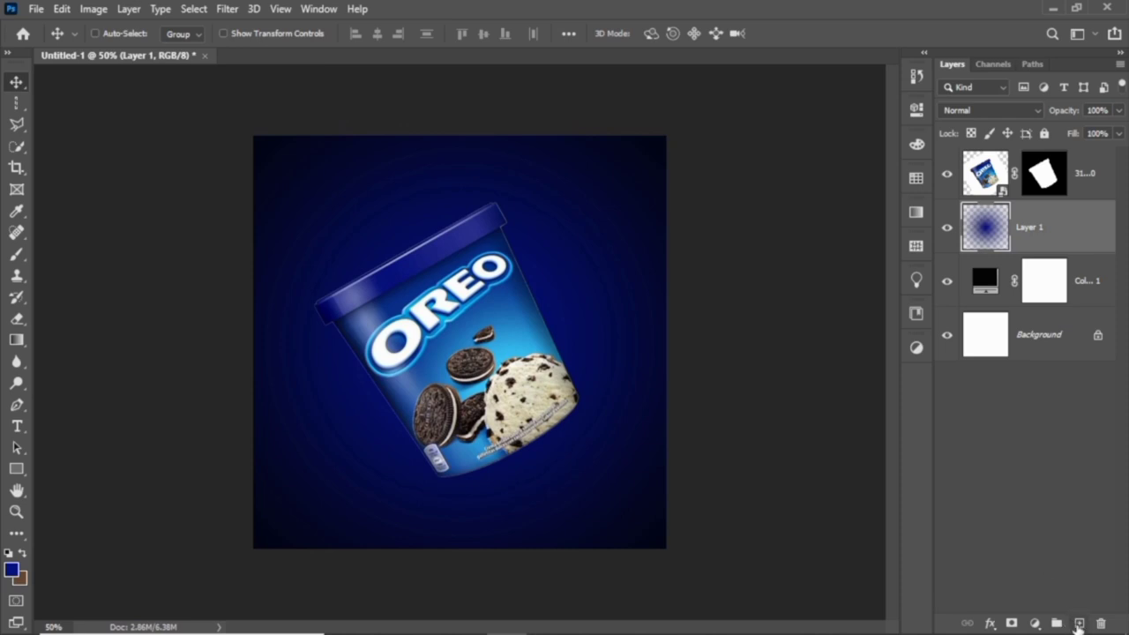
click(1078, 622)
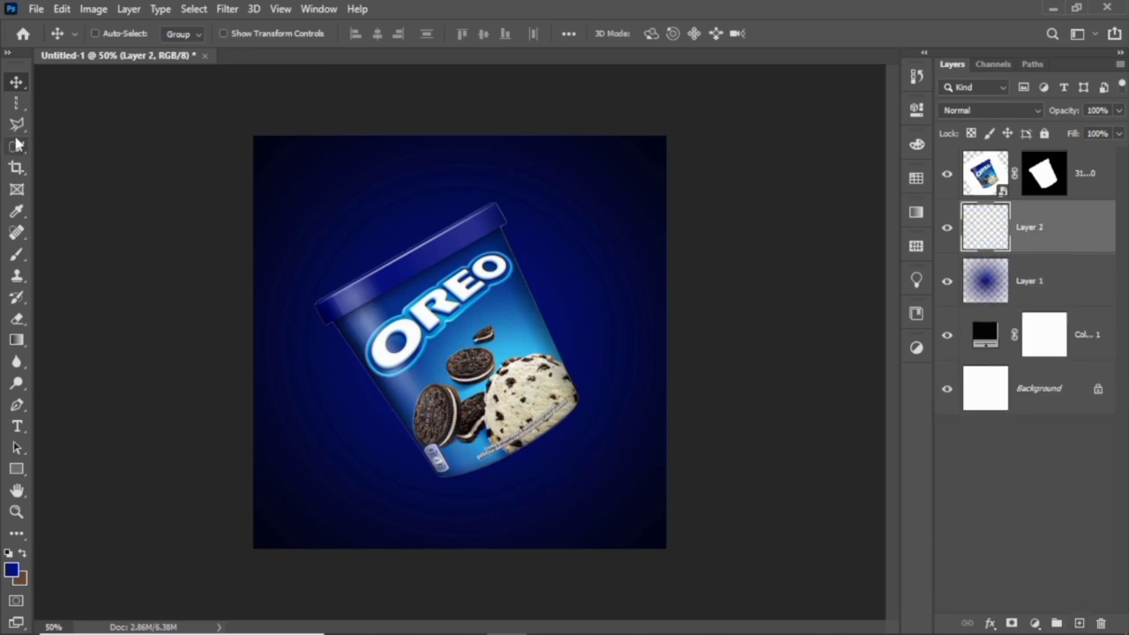
Step: Set up a smaller, flattened elliptical soft brush
click(24, 252)
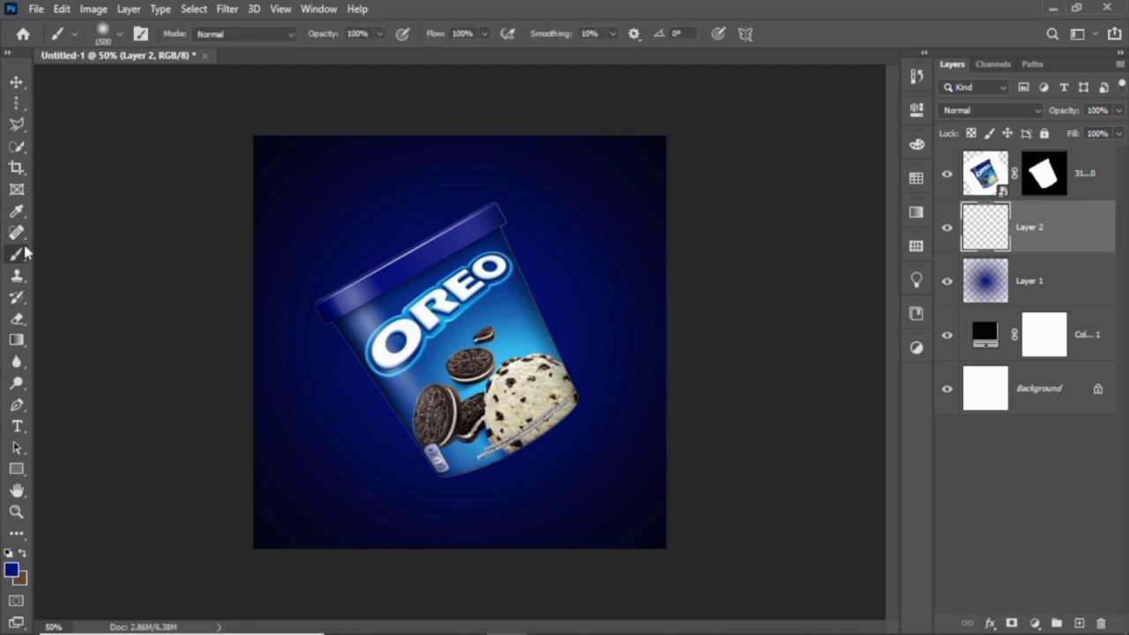
click(120, 35)
drag(48, 80, 55, 90)
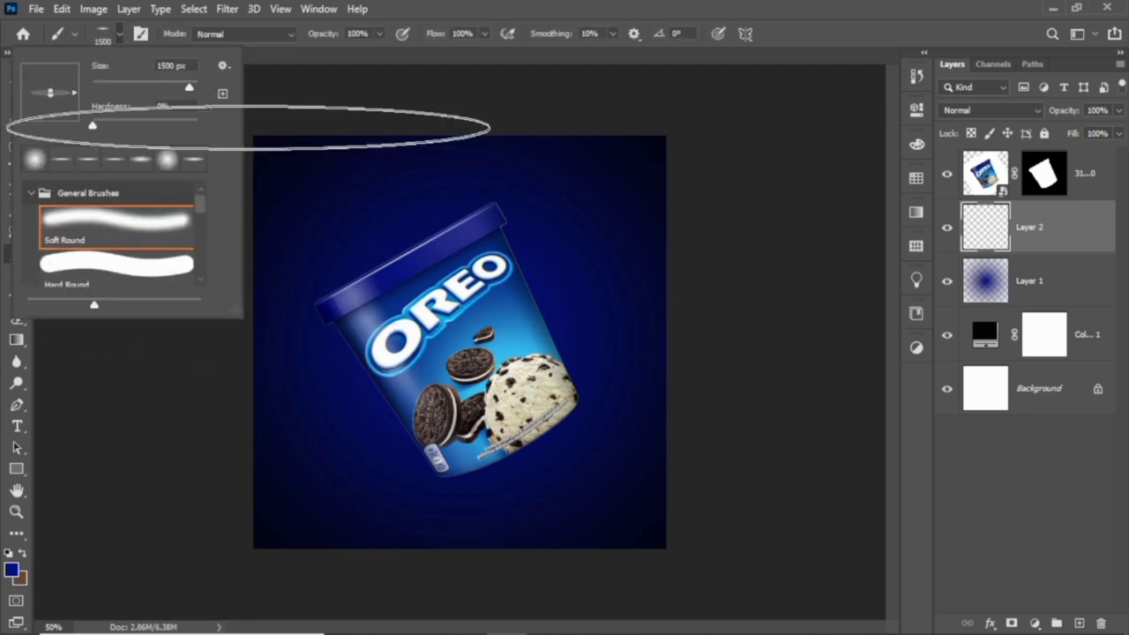
click(122, 42)
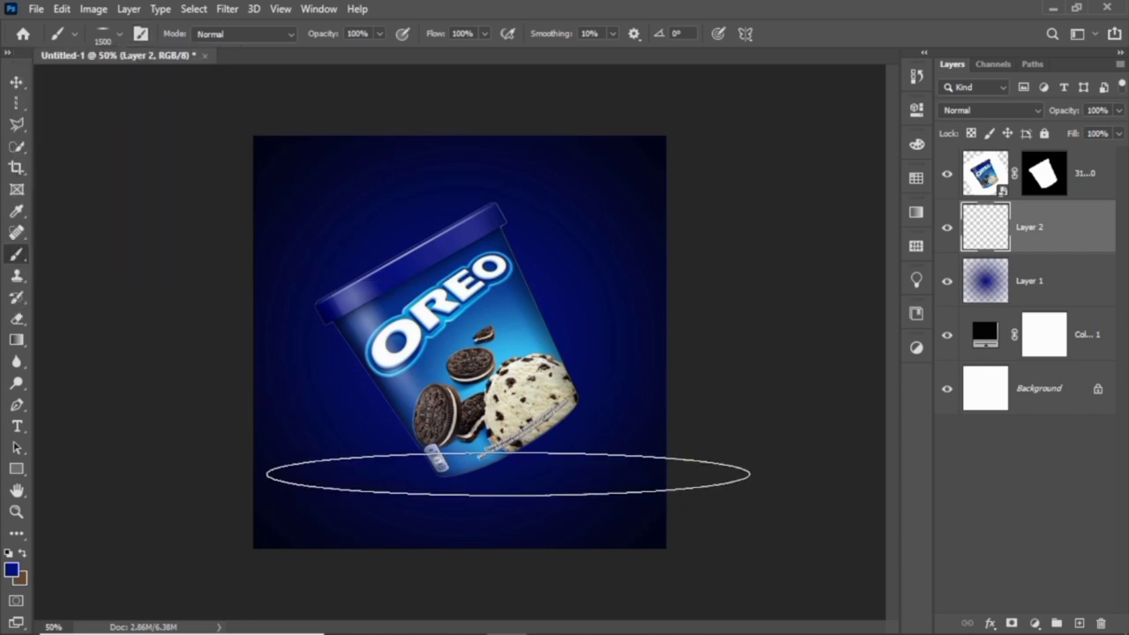
key(bracketleft)
key(bracketleft)
key(bracketleft)
key(bracketleft)
key(bracketleft)
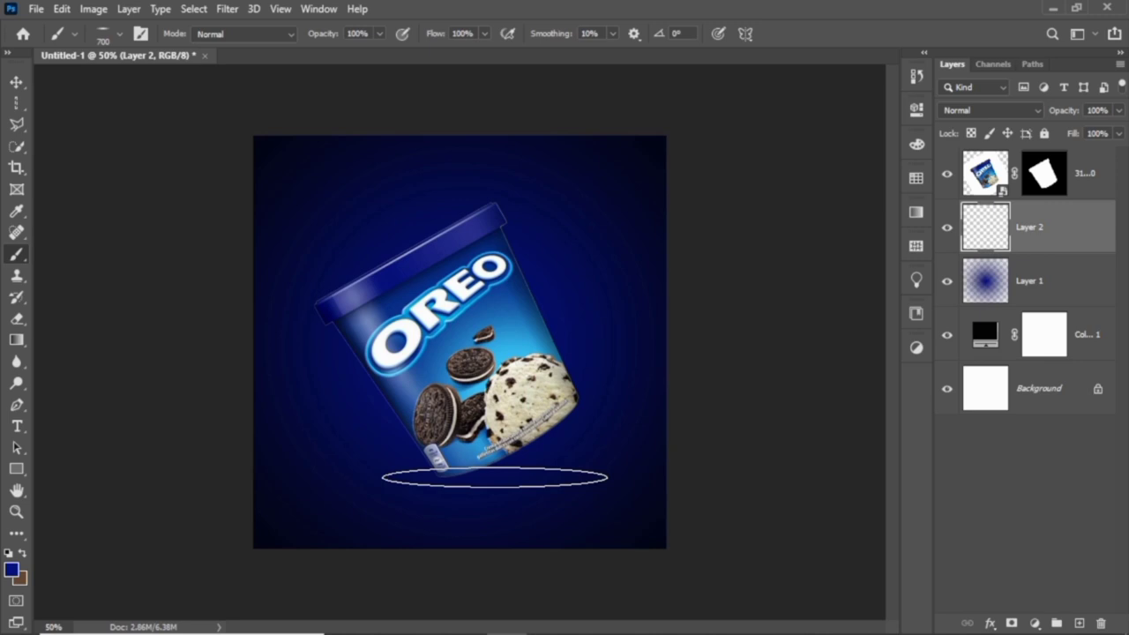
Step: Paint a black 000000 shadow under the tub and set Layer 2 to Soft Light
click(12, 570)
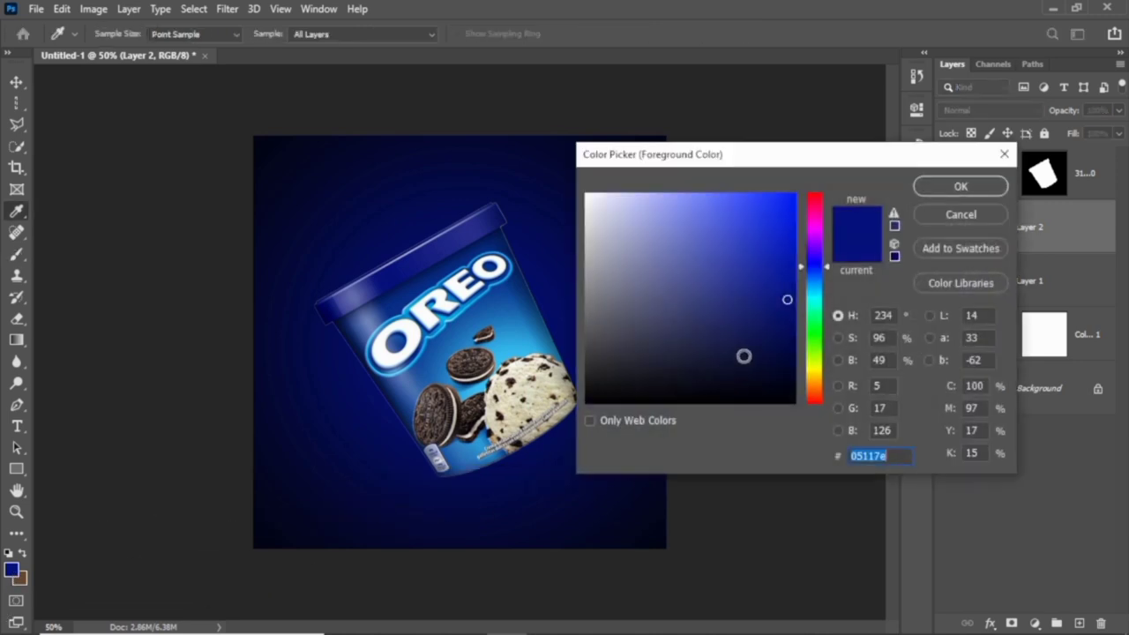
text(0000001)
click(960, 186)
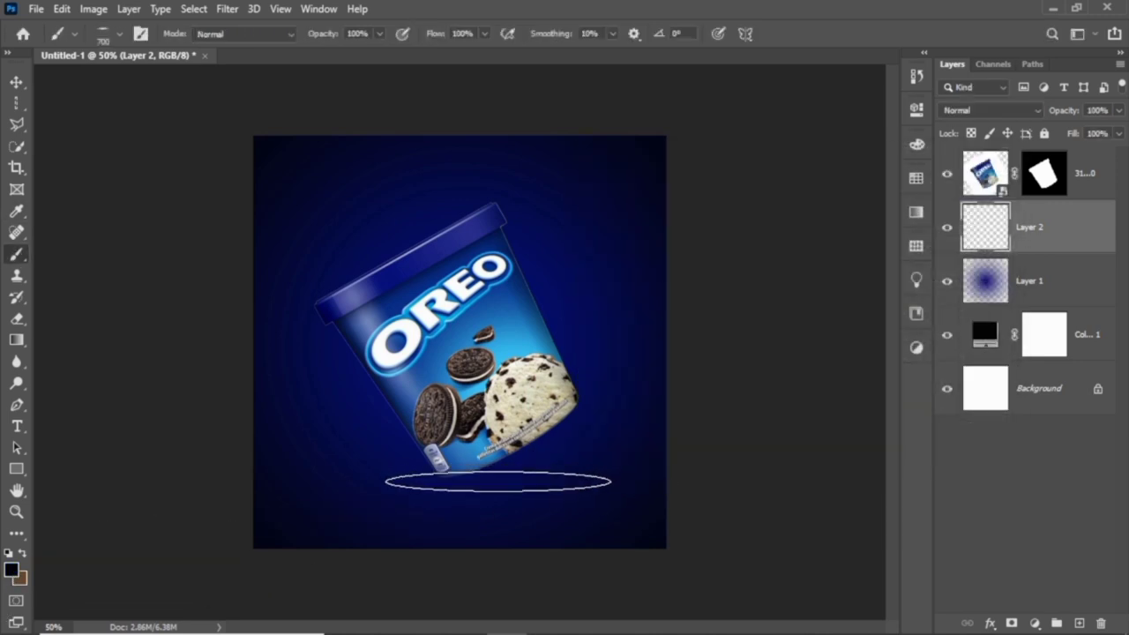
click(498, 479)
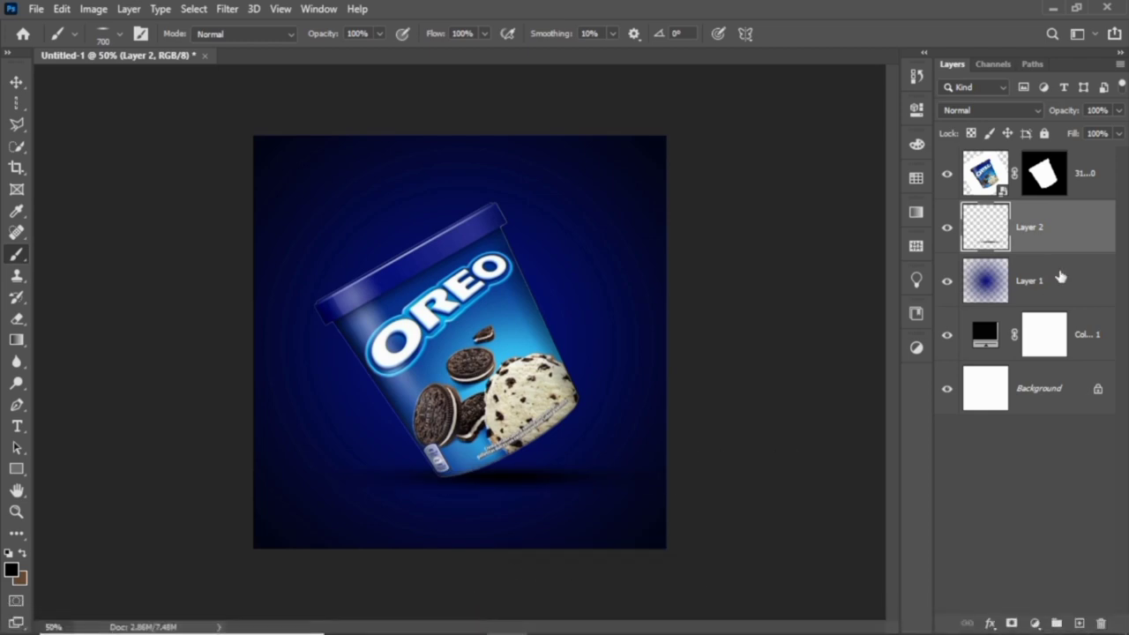
click(1033, 110)
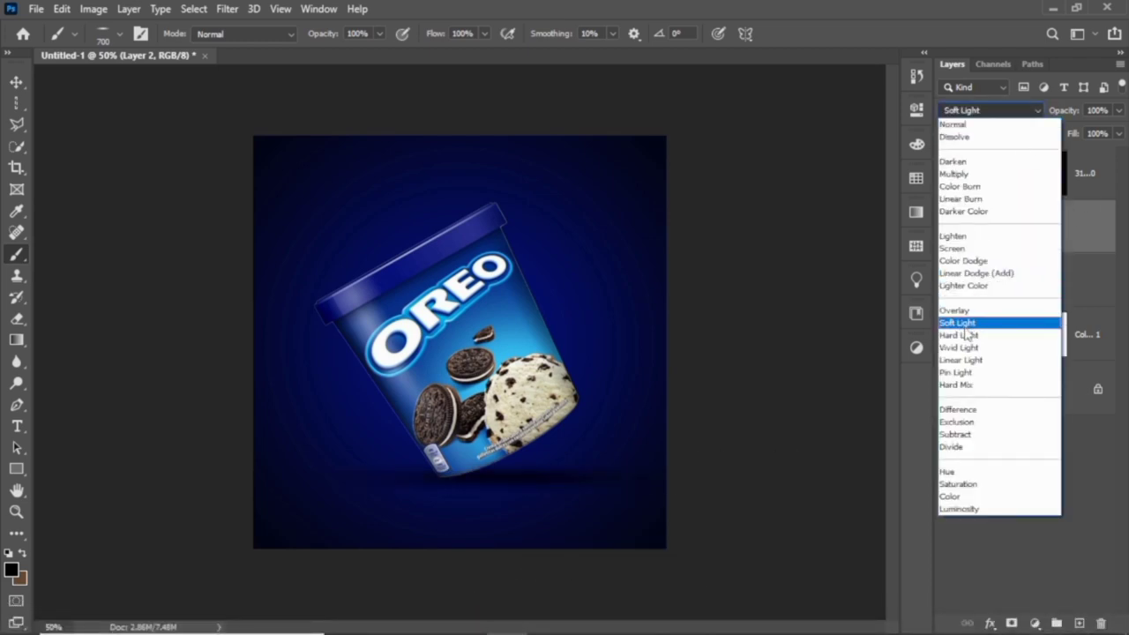
click(966, 326)
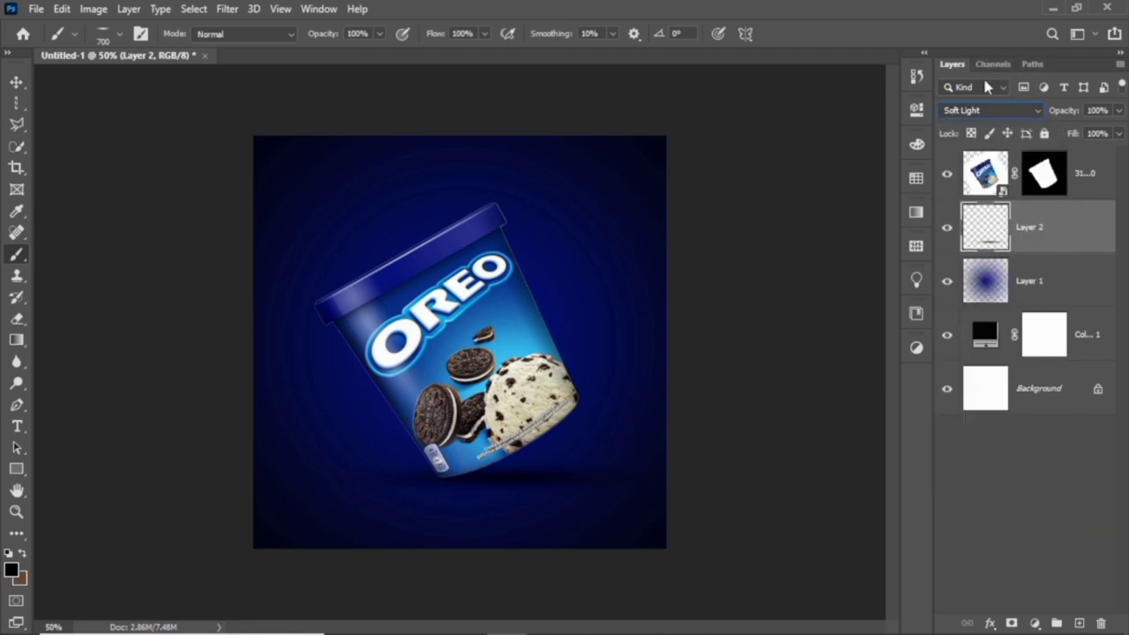
Step: Bring the milk-splash cookie photo into Photoshop
click(1089, 180)
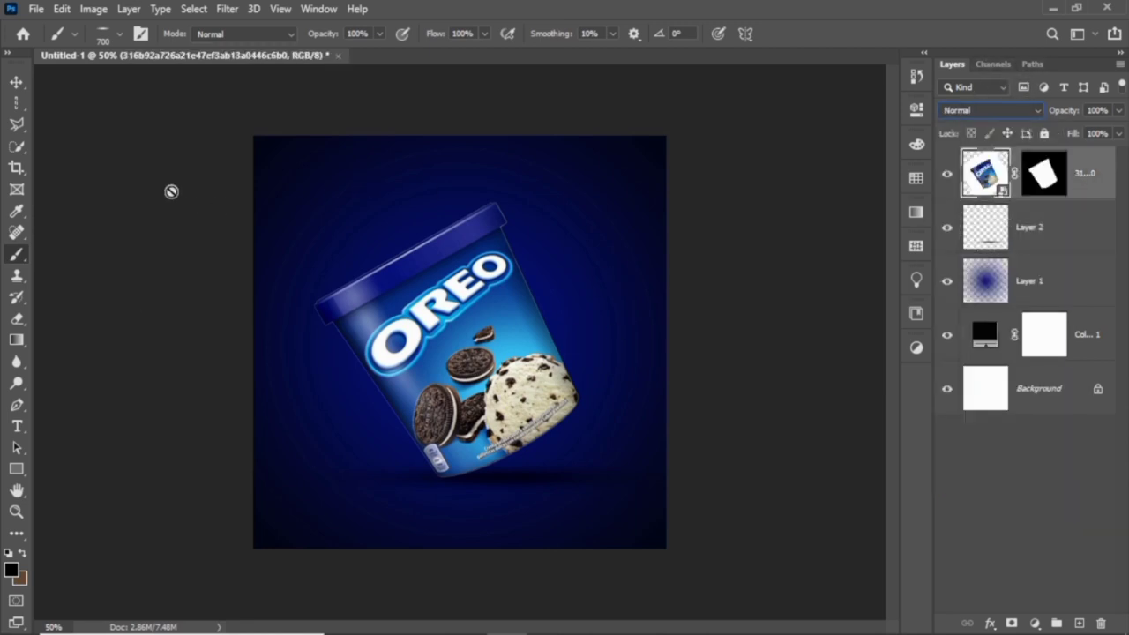
click(1052, 8)
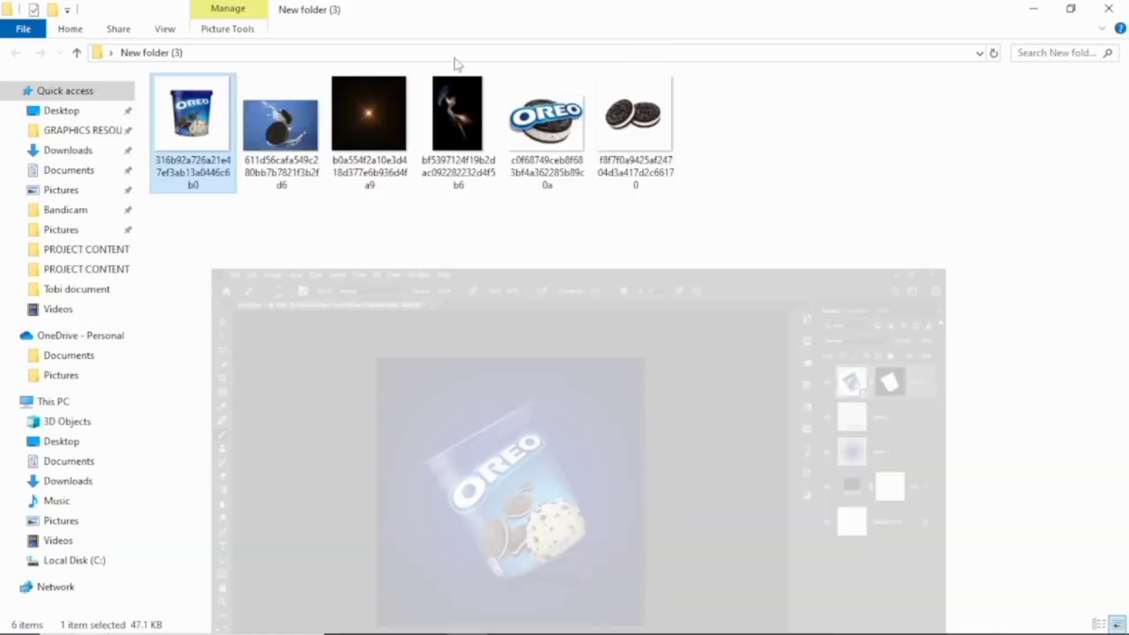
mouse_move(280, 132)
mouse_down()
mouse_move(452, 632)
mouse_move(527, 62)
mouse_up()
Step: Mask the cookies and milk splash off their blue backdrop and drag them toward Untitled-1
click(194, 9)
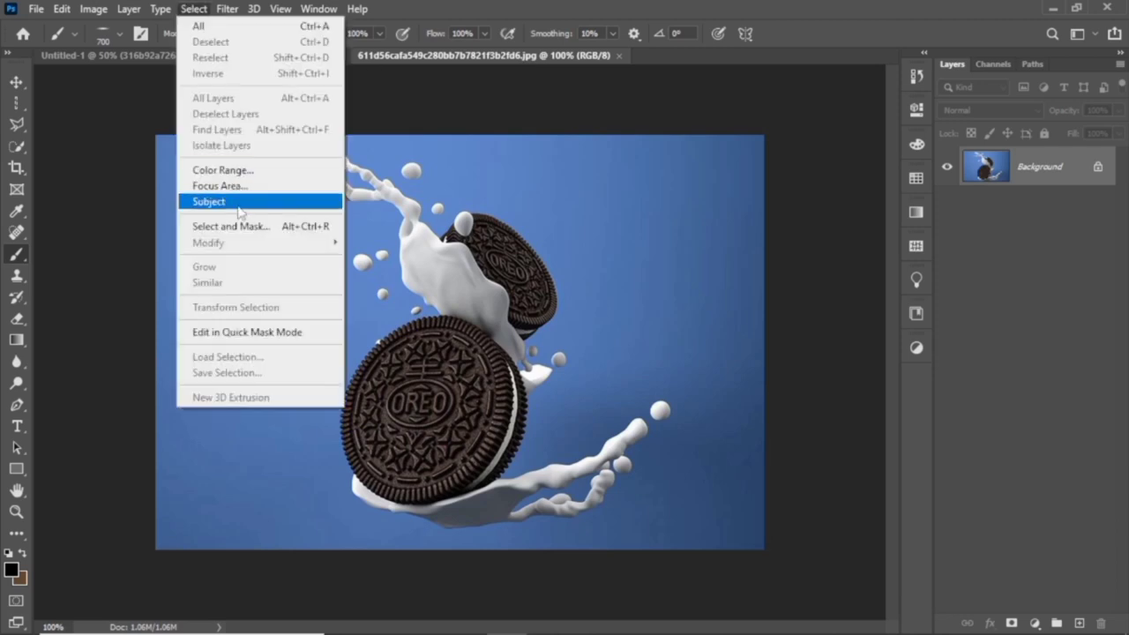
click(236, 201)
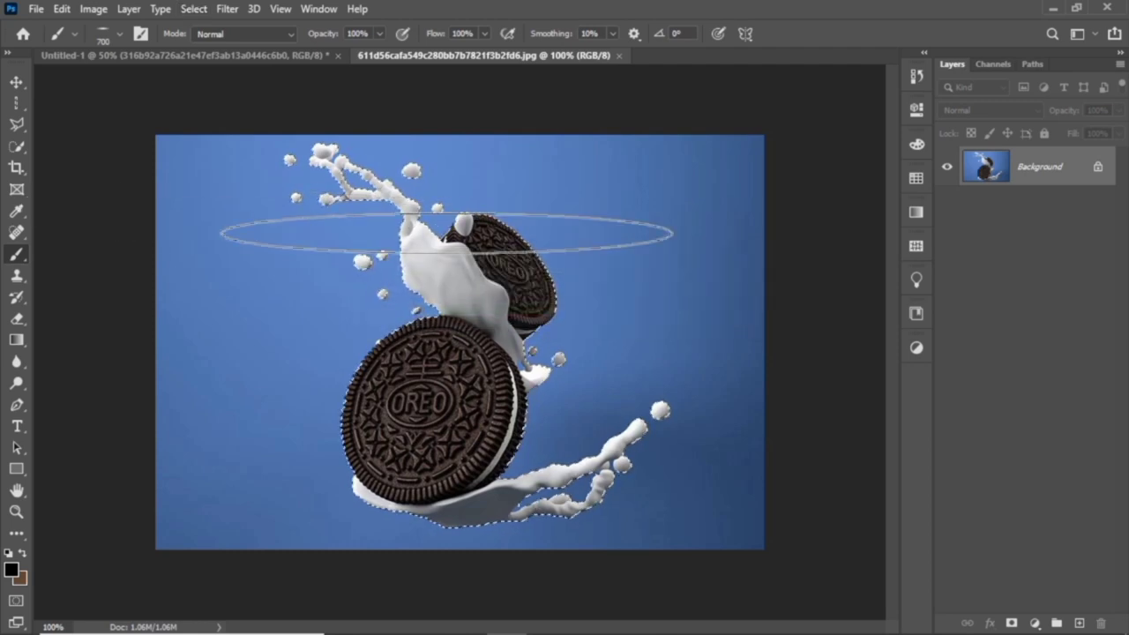
click(1011, 623)
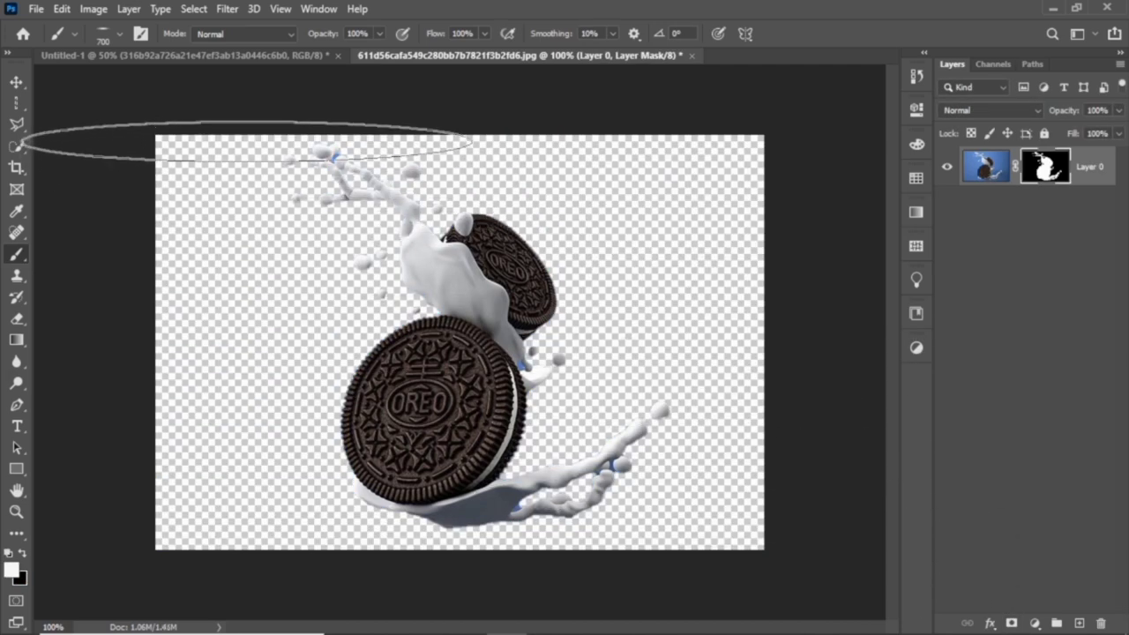
click(16, 82)
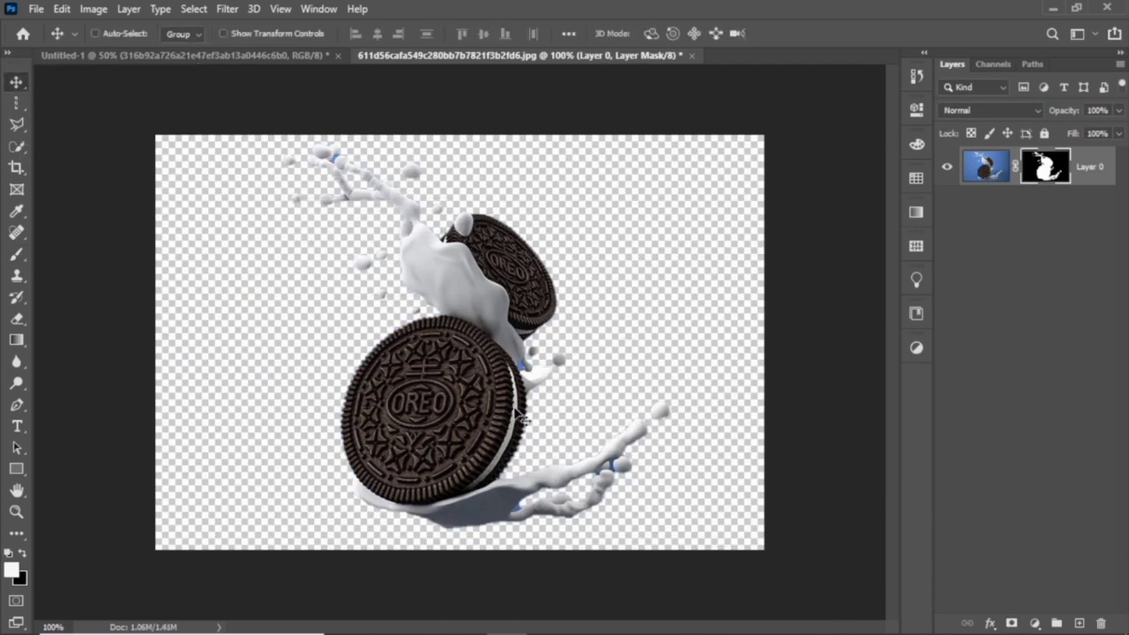
drag(476, 426, 276, 64)
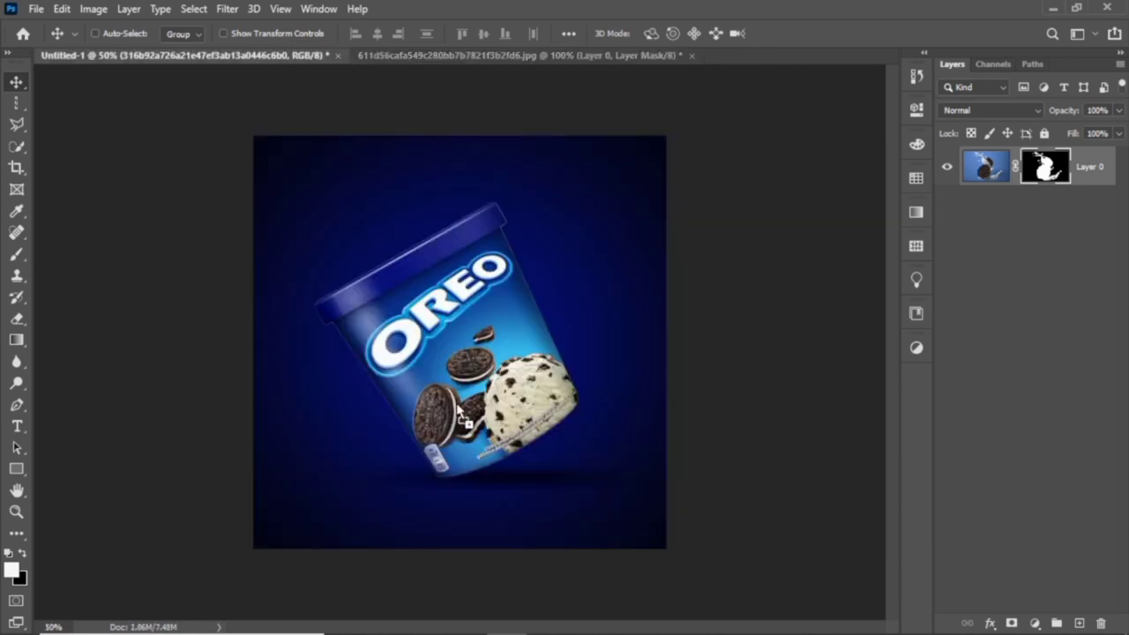
Step: Scale the dropped cookie splash to 144.52% over the tub, then duplicate it below the tub
drag(459, 417, 460, 415)
key(ctrl+t)
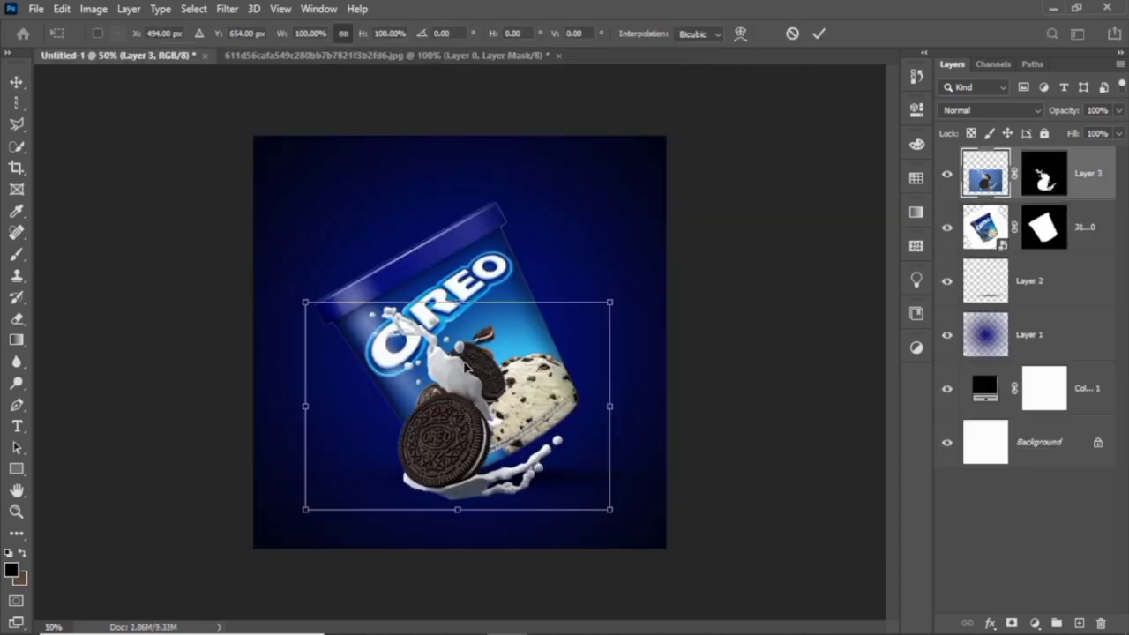
drag(458, 303, 458, 178)
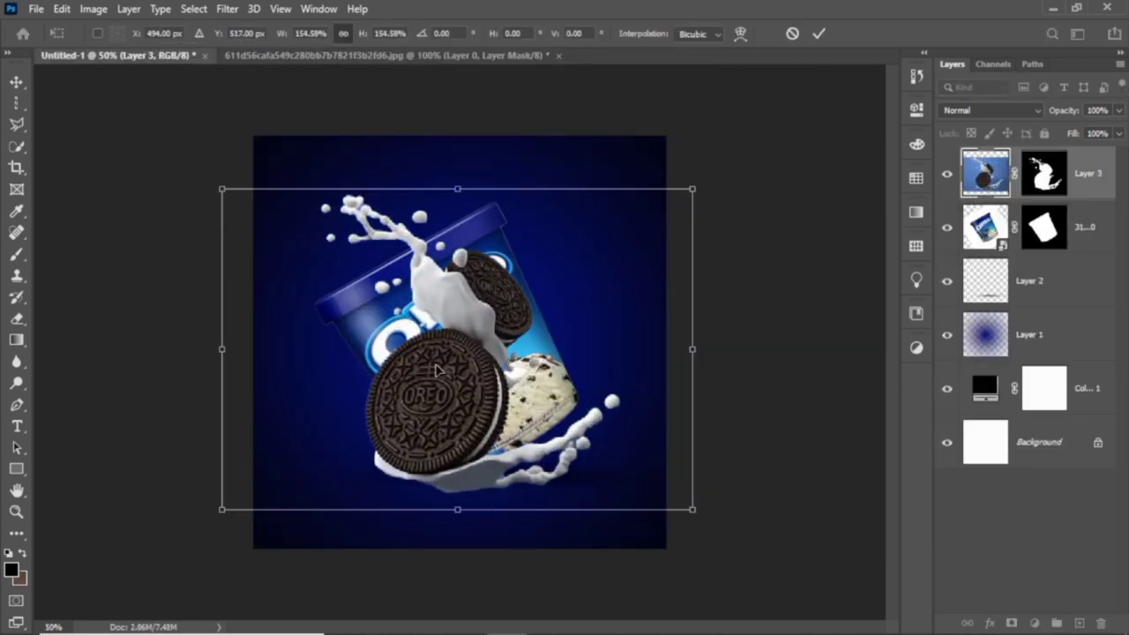
mouse_move(436, 363)
mouse_down()
mouse_move(411, 357)
mouse_move(394, 369)
mouse_up()
drag(177, 188, 210, 205)
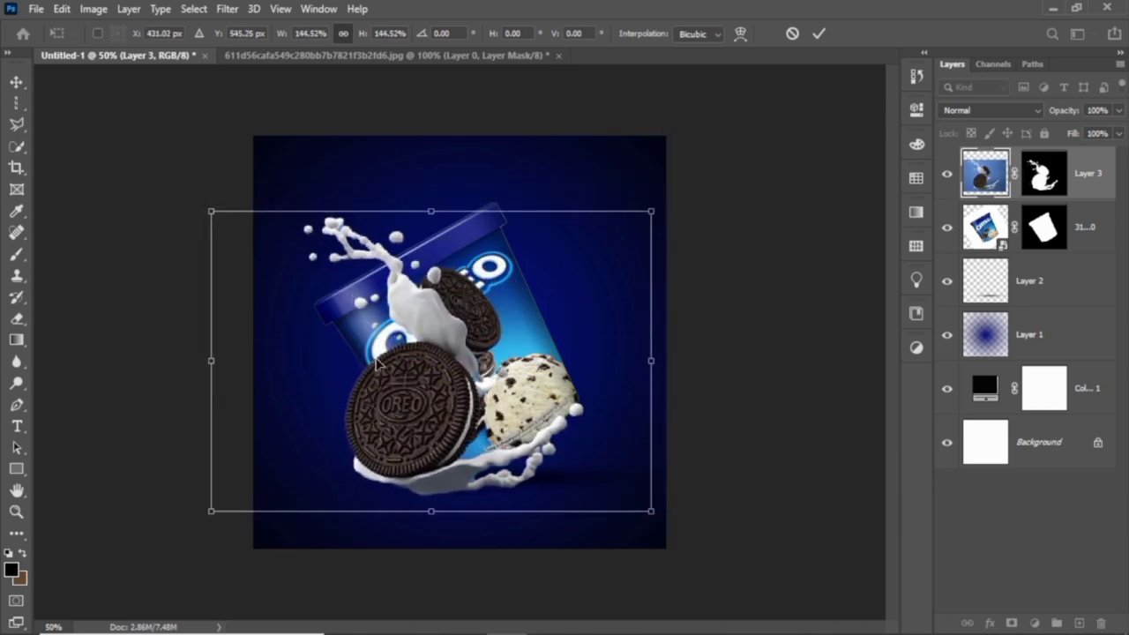
mouse_move(376, 361)
mouse_down()
mouse_move(371, 348)
mouse_move(375, 360)
mouse_up()
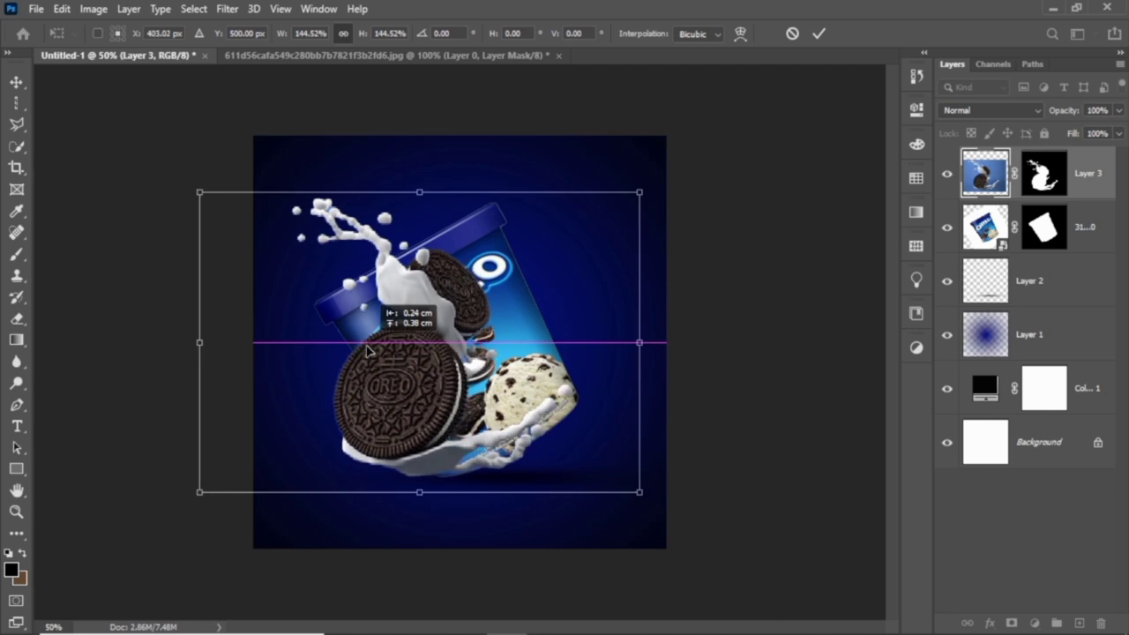
key(Return)
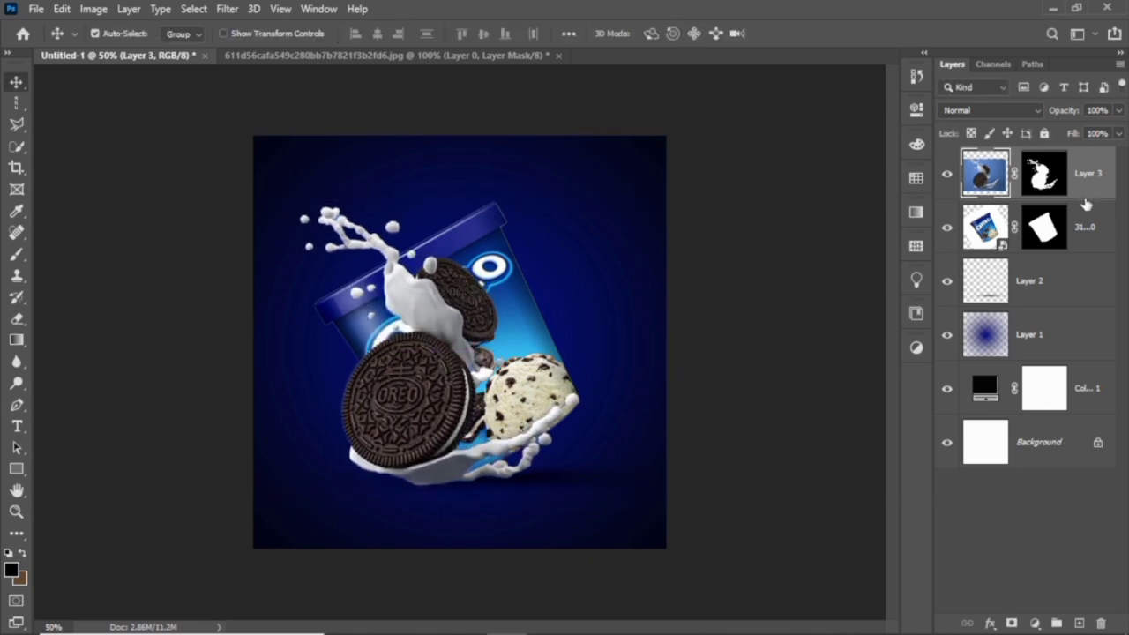
key(ctrl+j)
drag(1094, 172, 1090, 300)
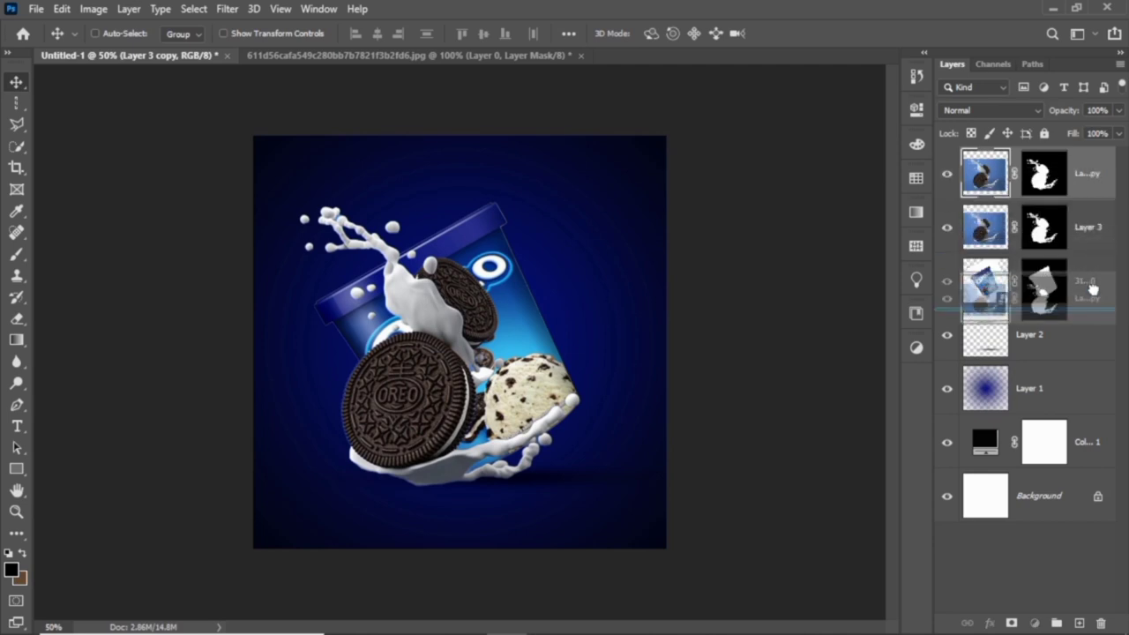
Step: Shift Layer 3 copy up-right behind the tub and erase its stray top blob and right-hand milk trail
mouse_move(465, 366)
mouse_down()
mouse_move(453, 343)
mouse_move(517, 306)
mouse_up()
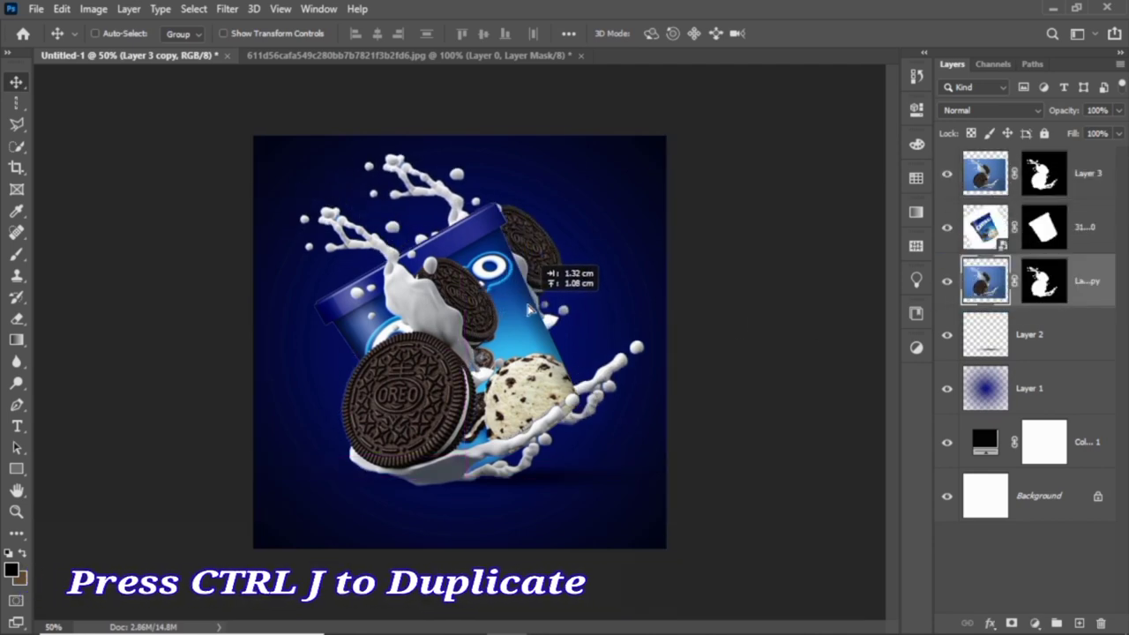
drag(518, 307, 537, 303)
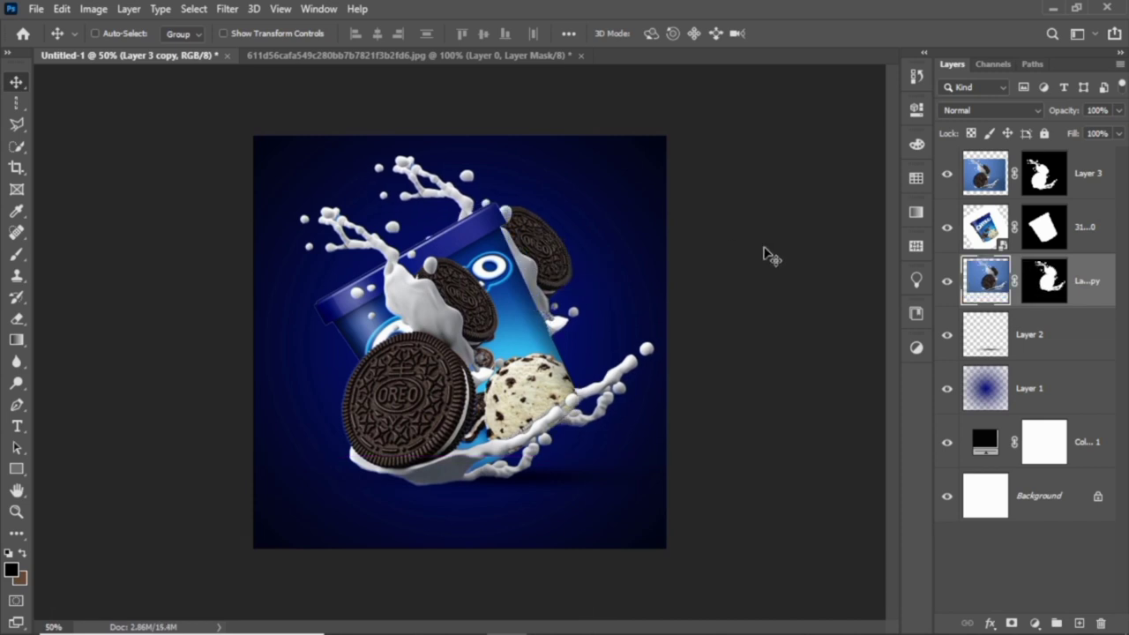
click(16, 318)
mouse_move(399, 164)
mouse_down()
mouse_move(382, 178)
mouse_move(415, 189)
mouse_move(398, 167)
mouse_move(471, 166)
mouse_move(470, 188)
mouse_move(445, 196)
mouse_up()
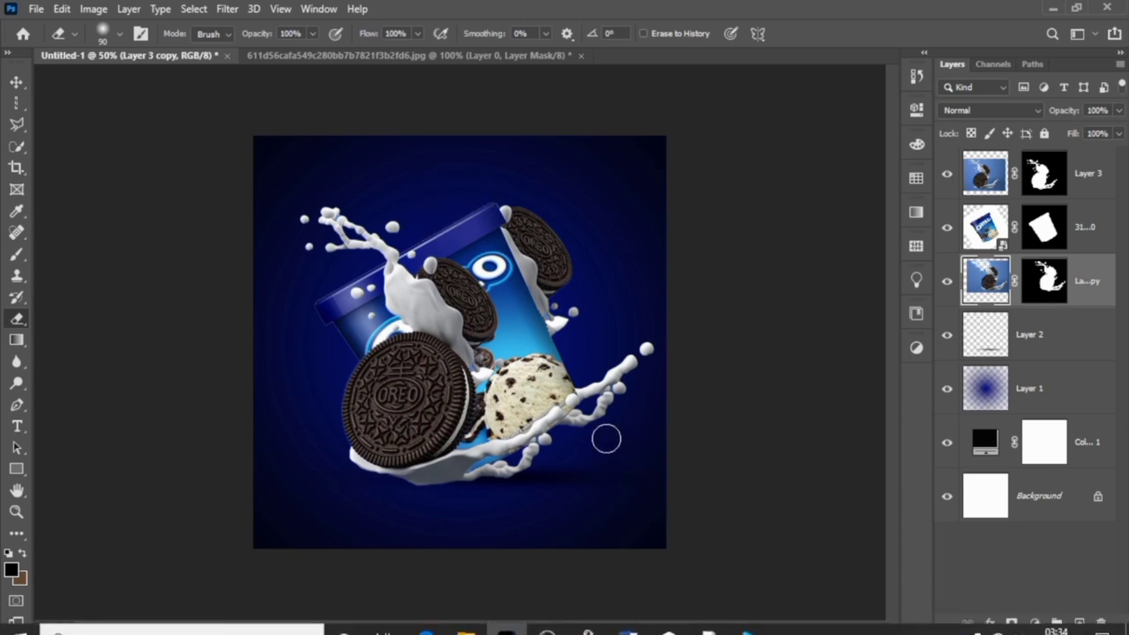
mouse_move(600, 431)
mouse_down()
mouse_move(620, 361)
mouse_move(592, 381)
mouse_up()
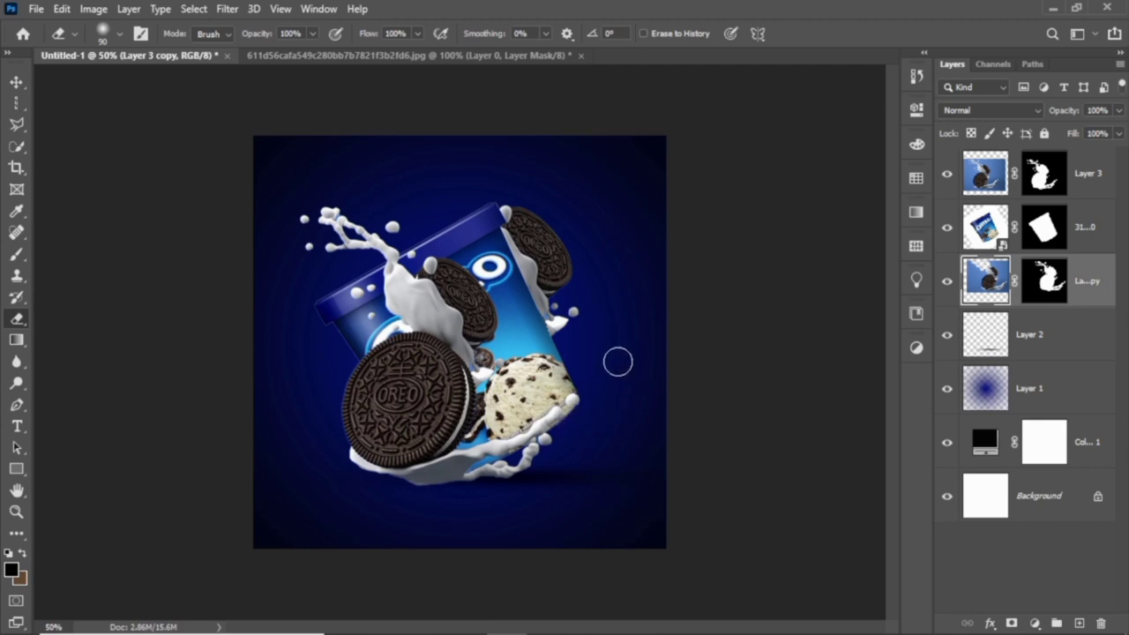
drag(623, 373, 608, 373)
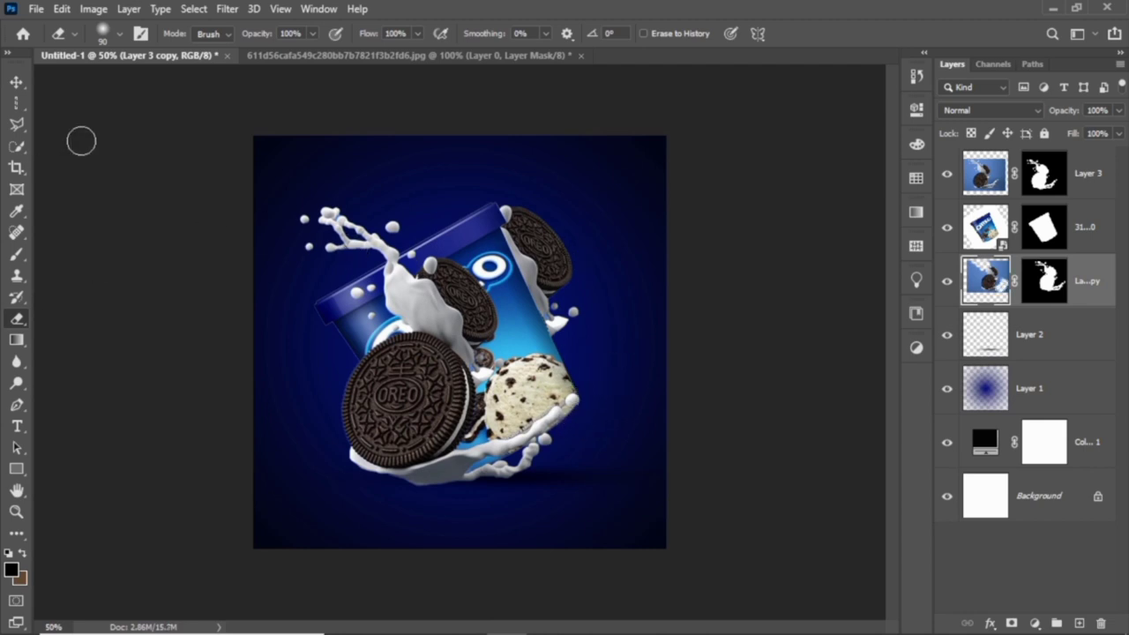
click(15, 82)
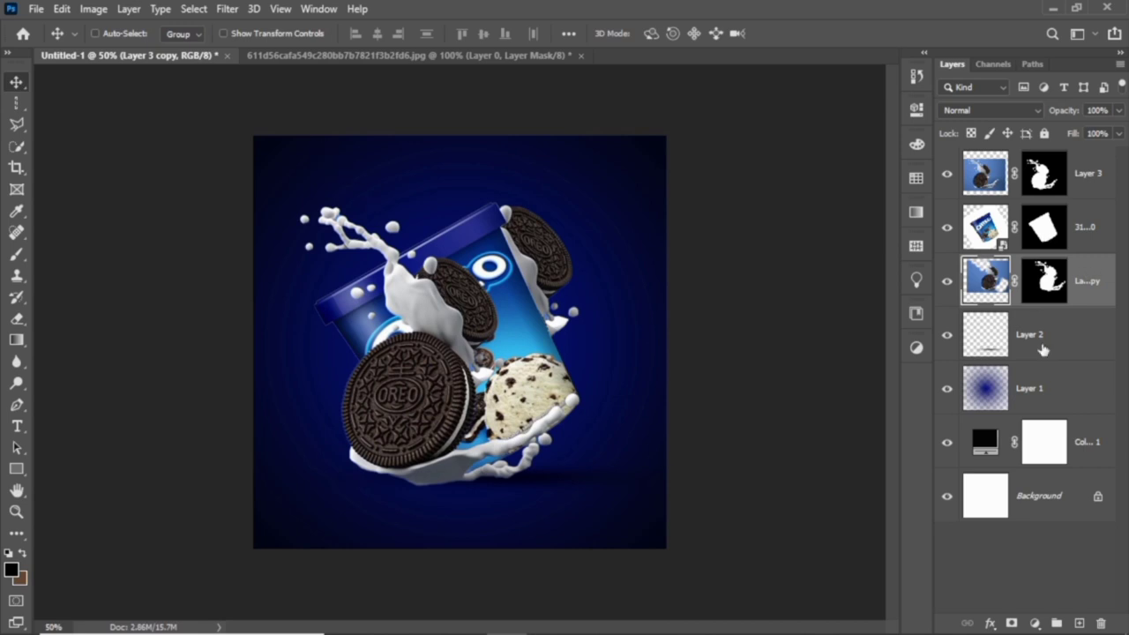
Step: Duplicate the Layer 2 shadow, shrink the copy to 49.82% and place it beneath the splash
click(1044, 350)
key(ctrl+j)
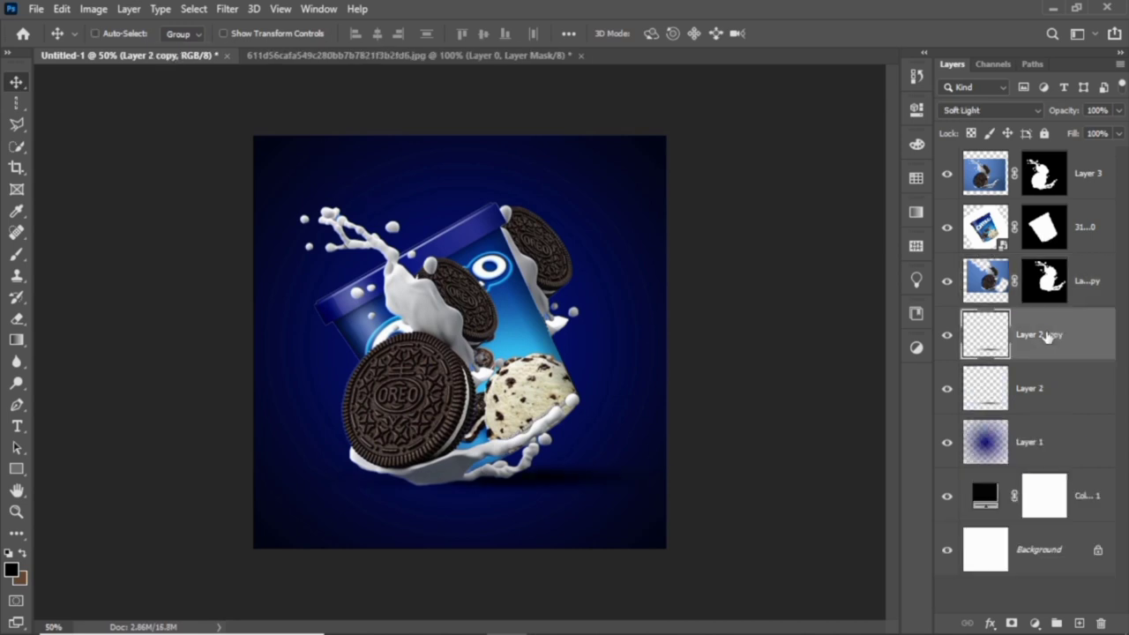
mouse_move(532, 483)
mouse_down()
mouse_move(469, 500)
mouse_move(474, 516)
mouse_up()
drag(595, 497, 409, 520)
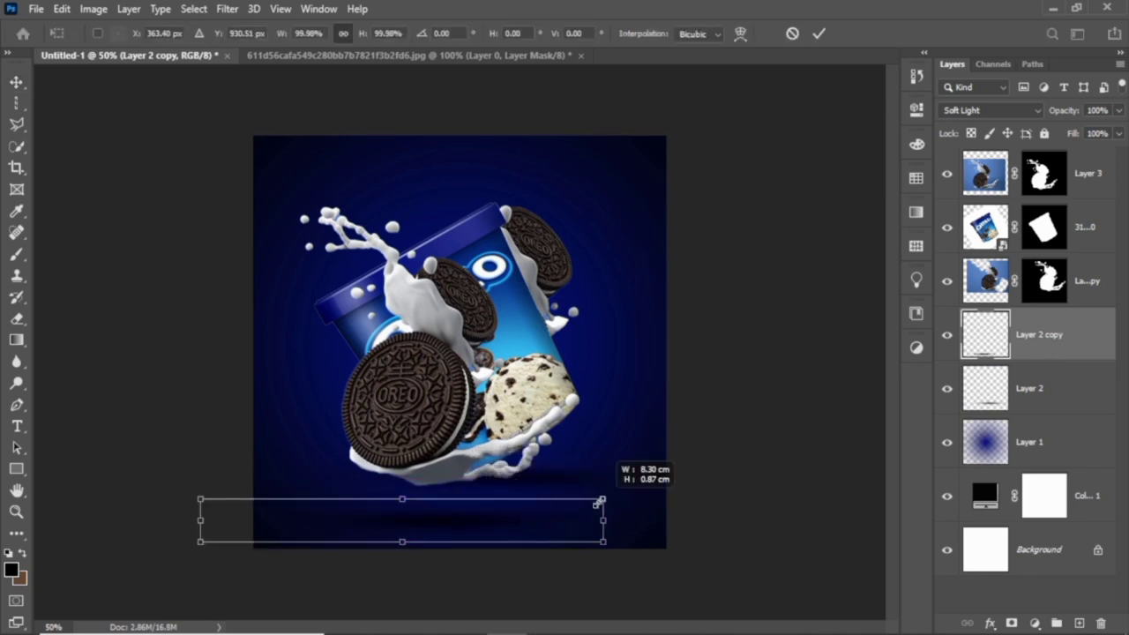
drag(342, 540, 434, 497)
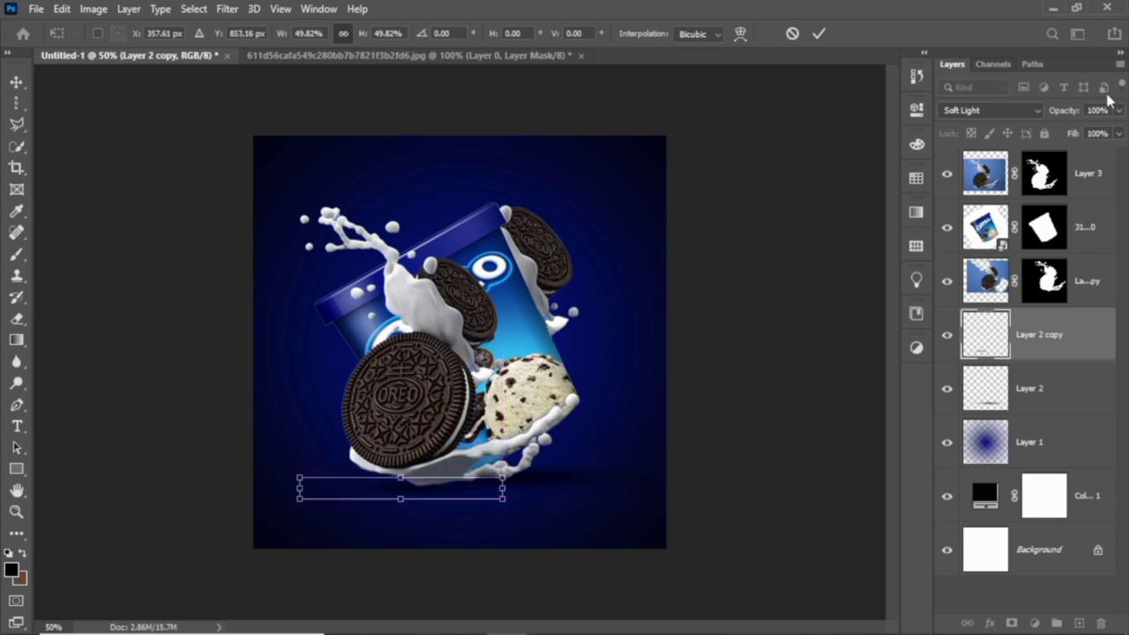
click(1119, 111)
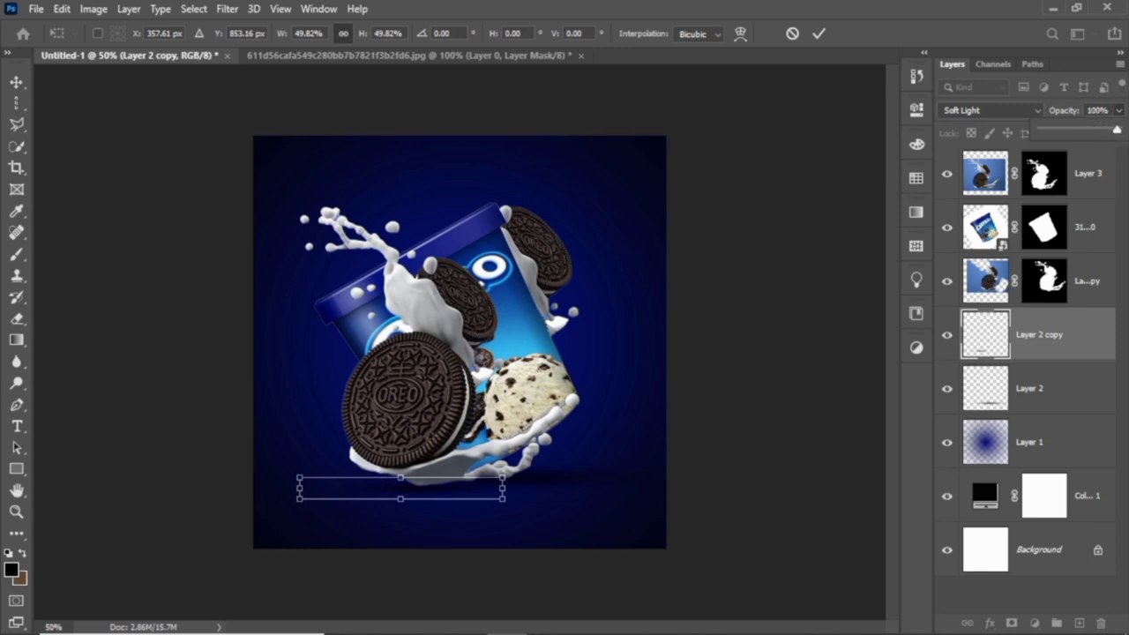
click(1118, 132)
key(Return)
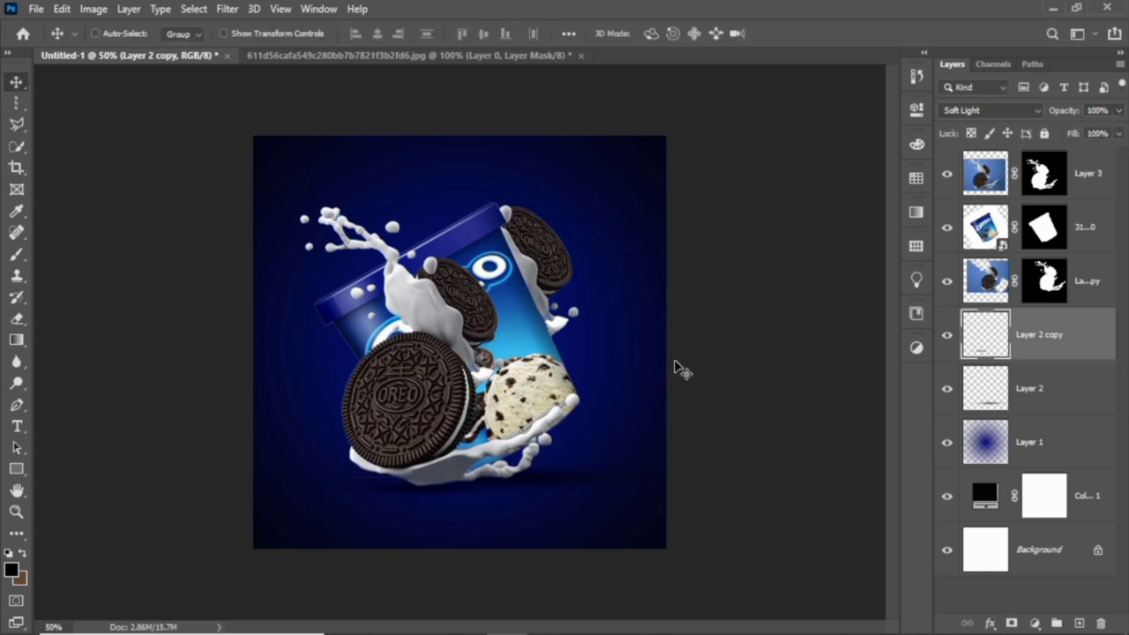
Step: Nudge the shadow copy under the cookie and lower its opacity to 83%
drag(424, 493, 427, 494)
click(1119, 110)
click(1119, 112)
Step: Open the OREO logo image and close the cookie splash source document without saving
click(1052, 8)
mouse_move(556, 137)
mouse_down()
mouse_move(571, 314)
mouse_move(569, 272)
mouse_move(652, 55)
mouse_up()
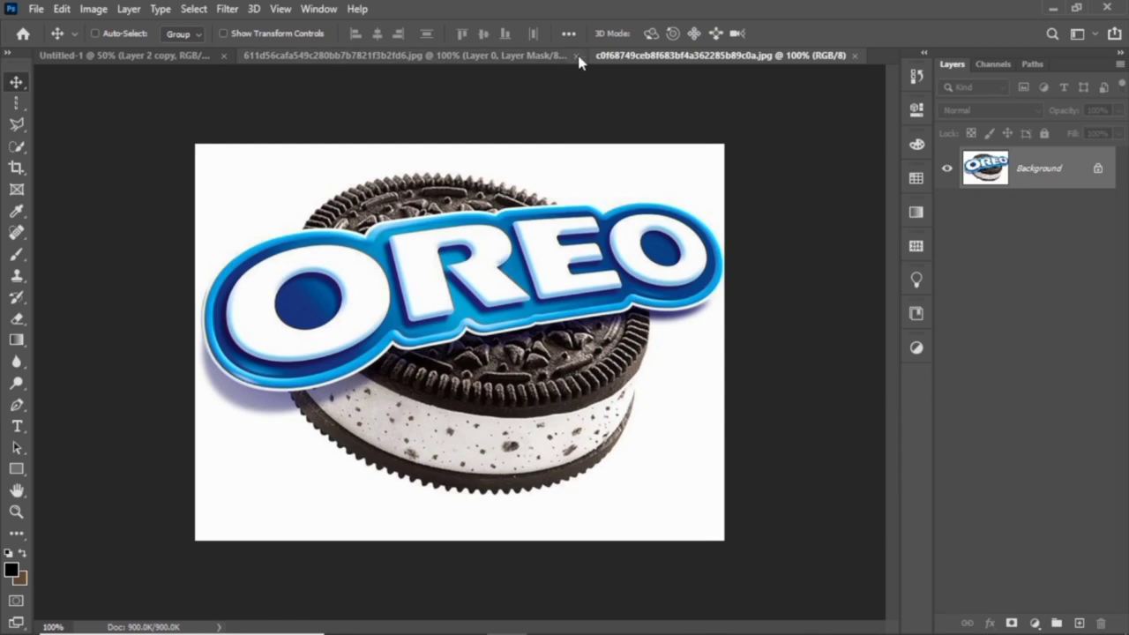
click(580, 56)
click(563, 262)
Step: Cut out the OREO logo cookie with Select Subject and a layer mask, then drag it into the ad
click(194, 9)
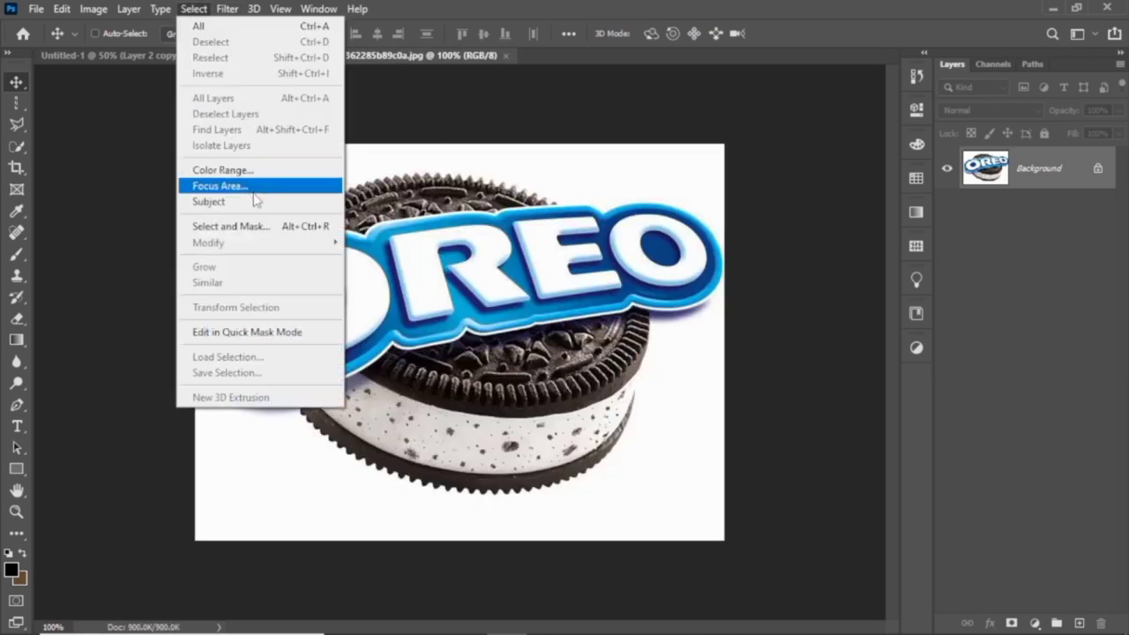
click(270, 203)
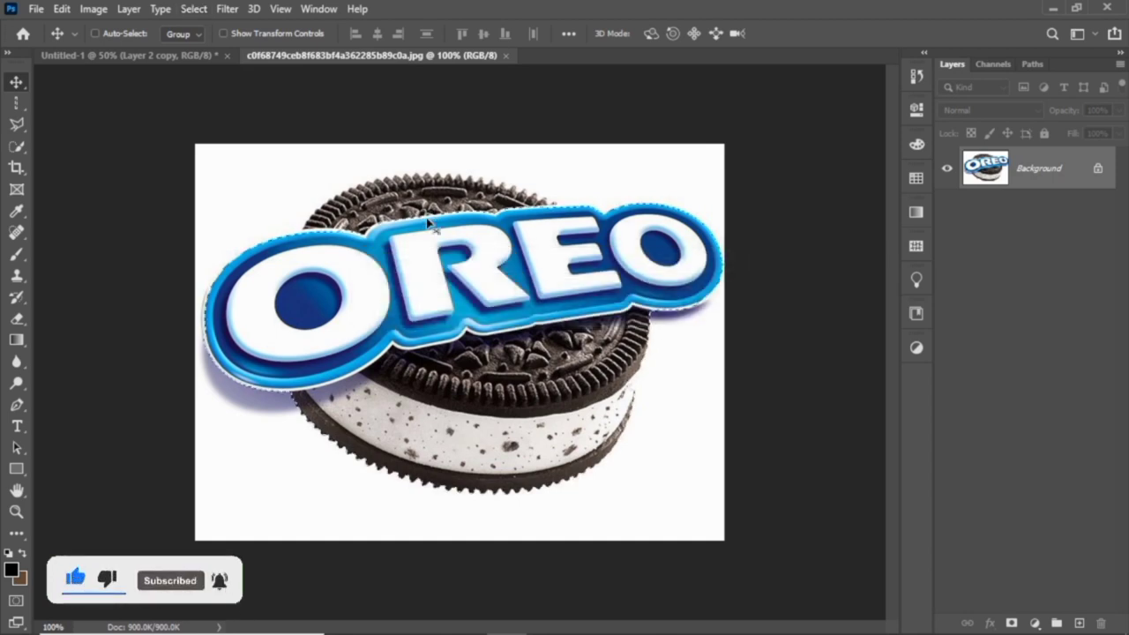
click(17, 148)
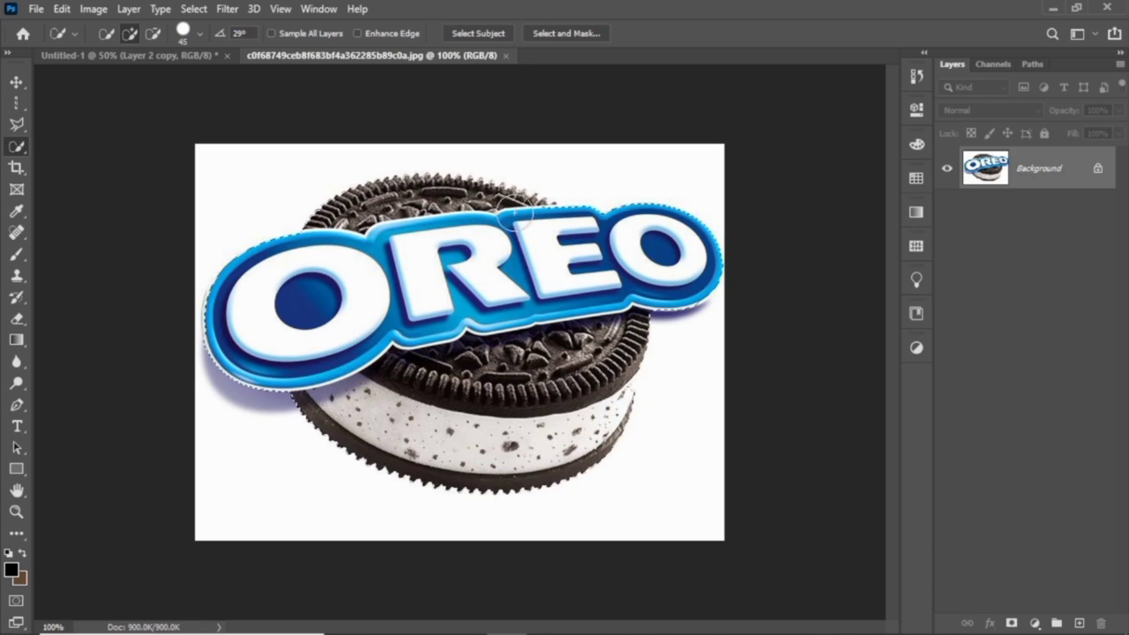
click(1012, 622)
click(17, 81)
mouse_move(499, 358)
mouse_down()
mouse_move(223, 102)
mouse_move(391, 263)
mouse_move(408, 264)
mouse_up()
Step: Shrink the OREO logo to 20.40% in the ad's top-left corner
key(ctrl+t)
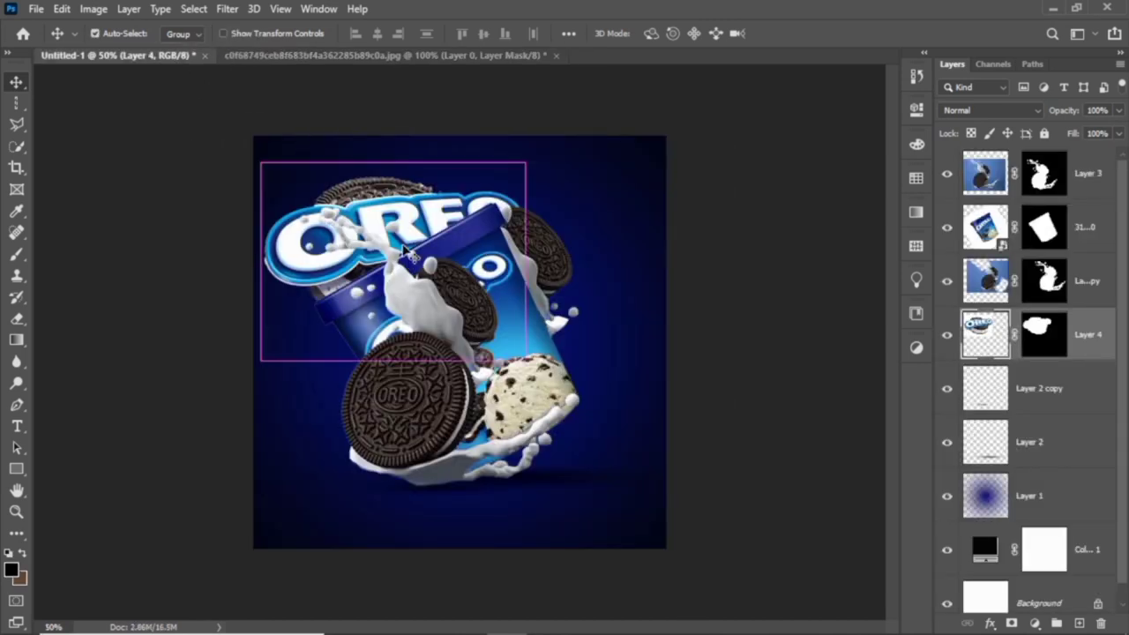
drag(526, 360, 300, 178)
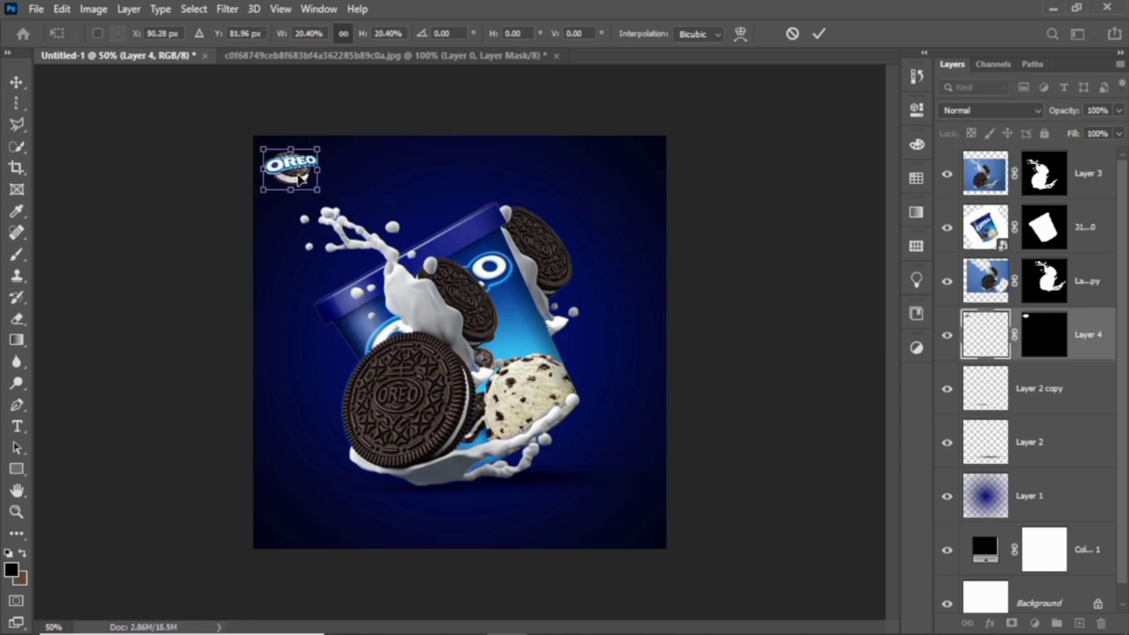
key(Return)
Step: Bring the lens flare image from the source folder into Photoshop
click(1050, 10)
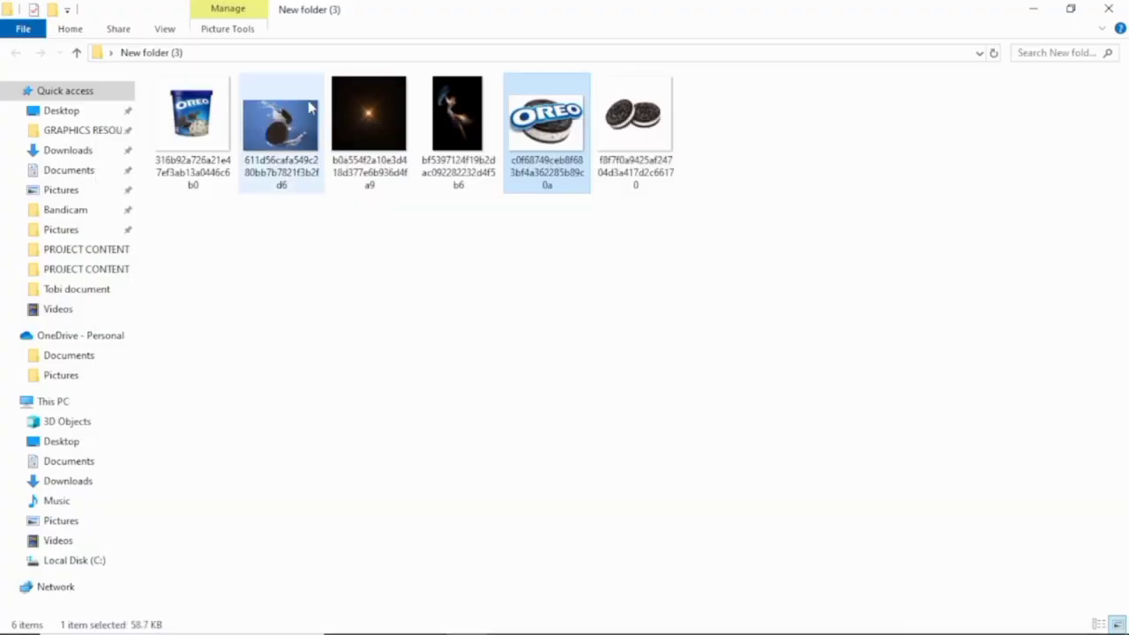
click(366, 111)
click(454, 102)
drag(344, 111, 501, 616)
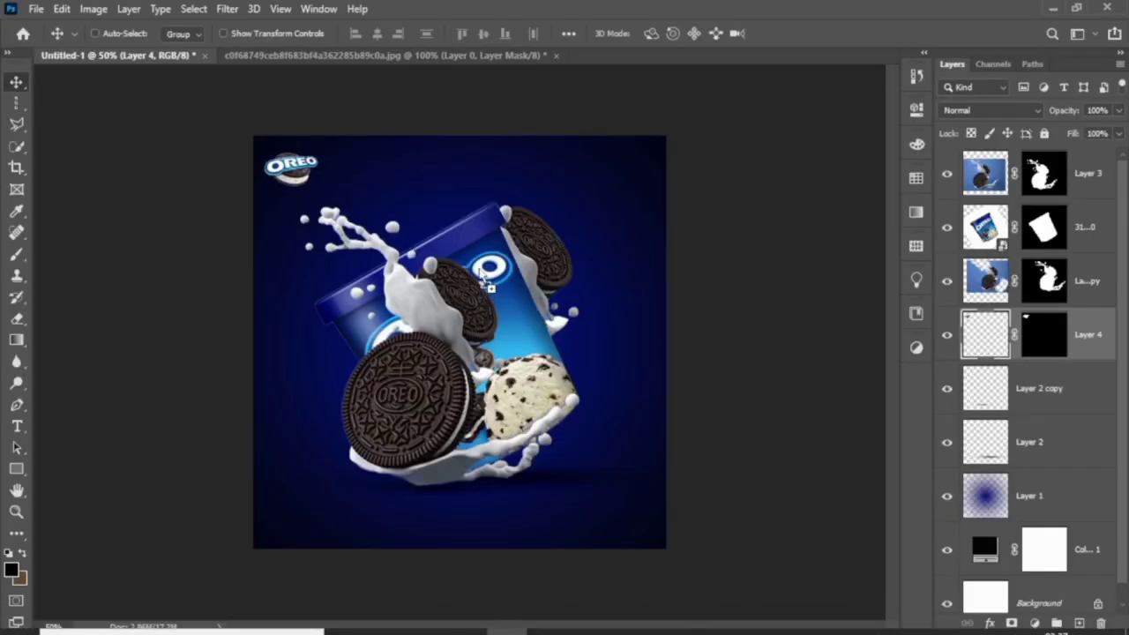
Step: Place the lens flare image, move its layer to the top, and shrink it toward the tub's top edge
drag(503, 617, 490, 265)
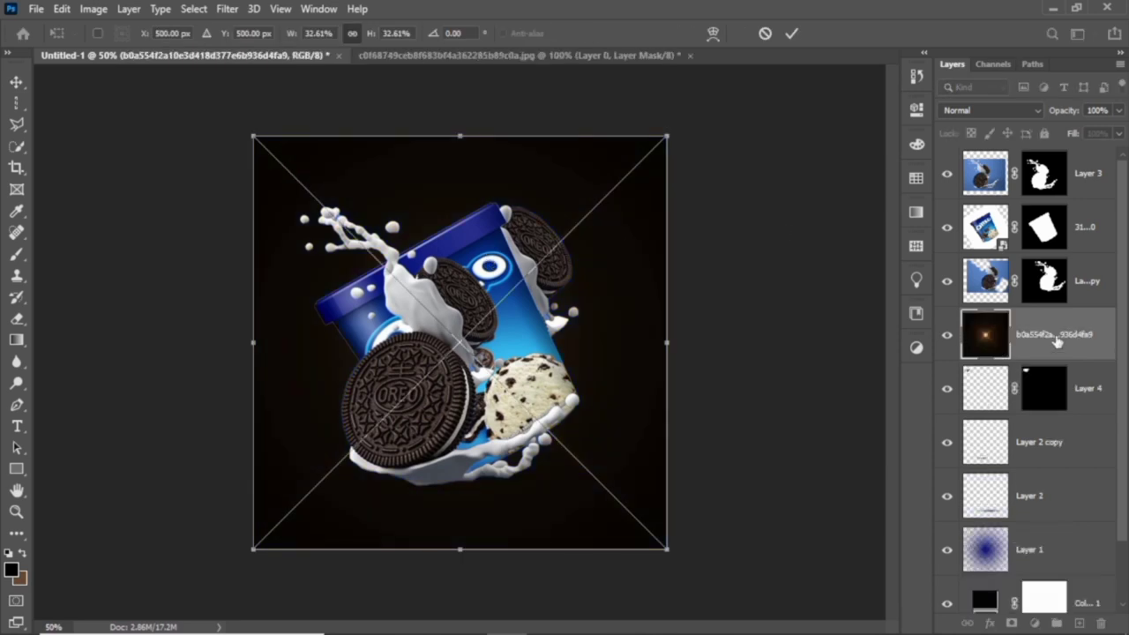
key(Return)
mouse_move(1054, 228)
mouse_down()
mouse_move(1081, 230)
mouse_move(1084, 155)
mouse_up()
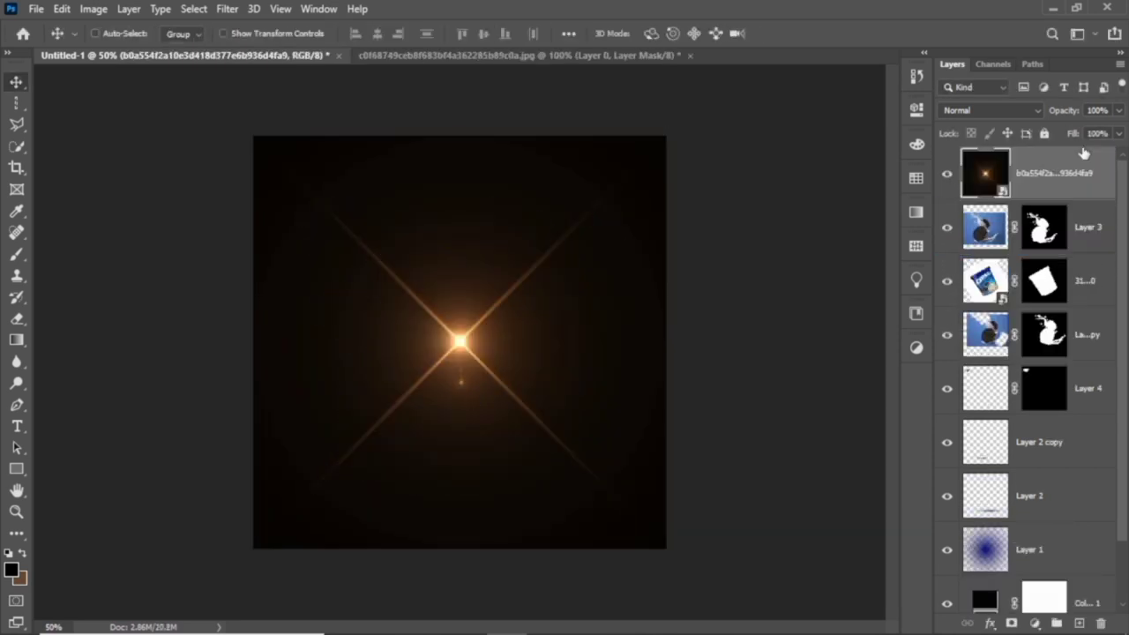
key(ctrl+t)
mouse_move(254, 137)
mouse_down()
mouse_move(315, 215)
mouse_move(508, 390)
mouse_up()
mouse_move(603, 478)
mouse_down()
mouse_move(499, 222)
mouse_move(510, 222)
mouse_up()
key(Return)
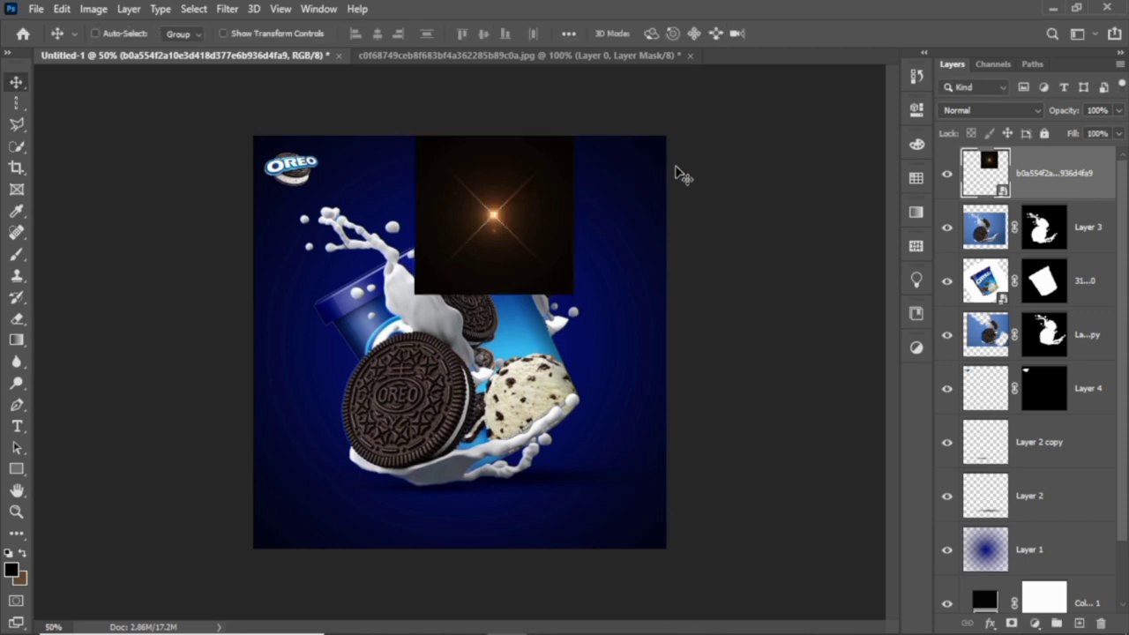
Step: Blend the flare in Lighten mode and rescale it to about 8% at the tub's top edge
click(1043, 110)
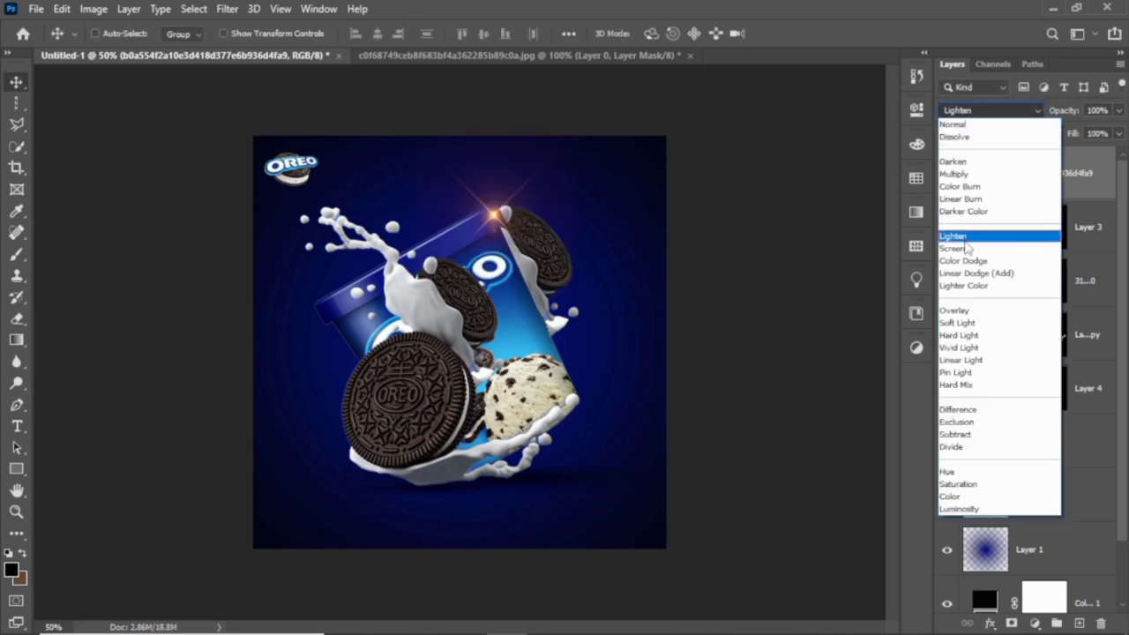
click(964, 240)
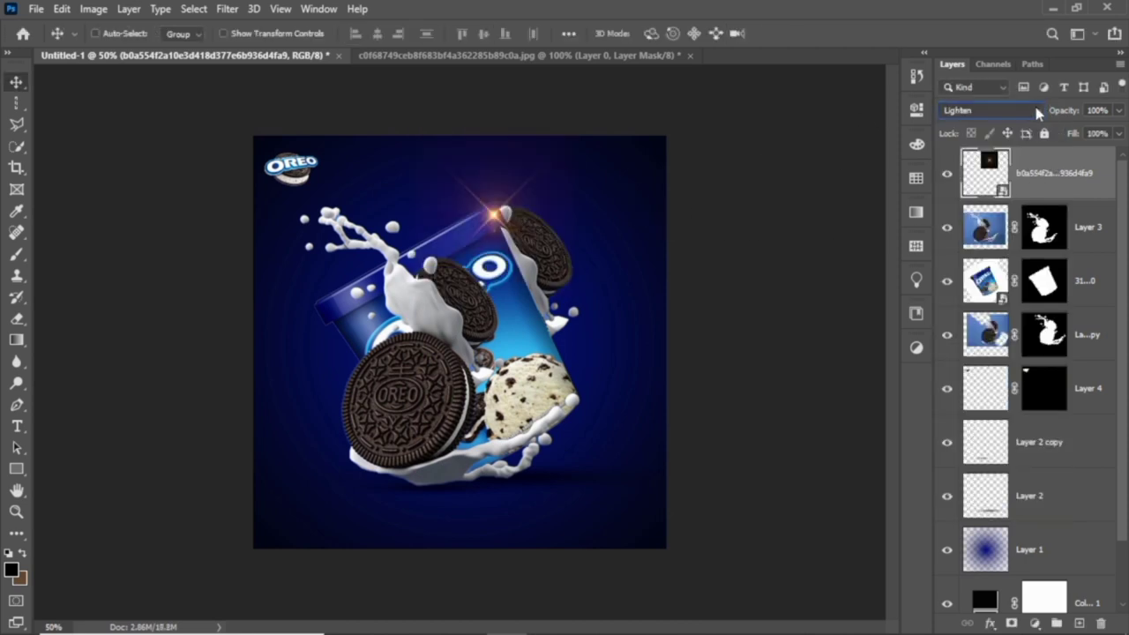
click(1038, 112)
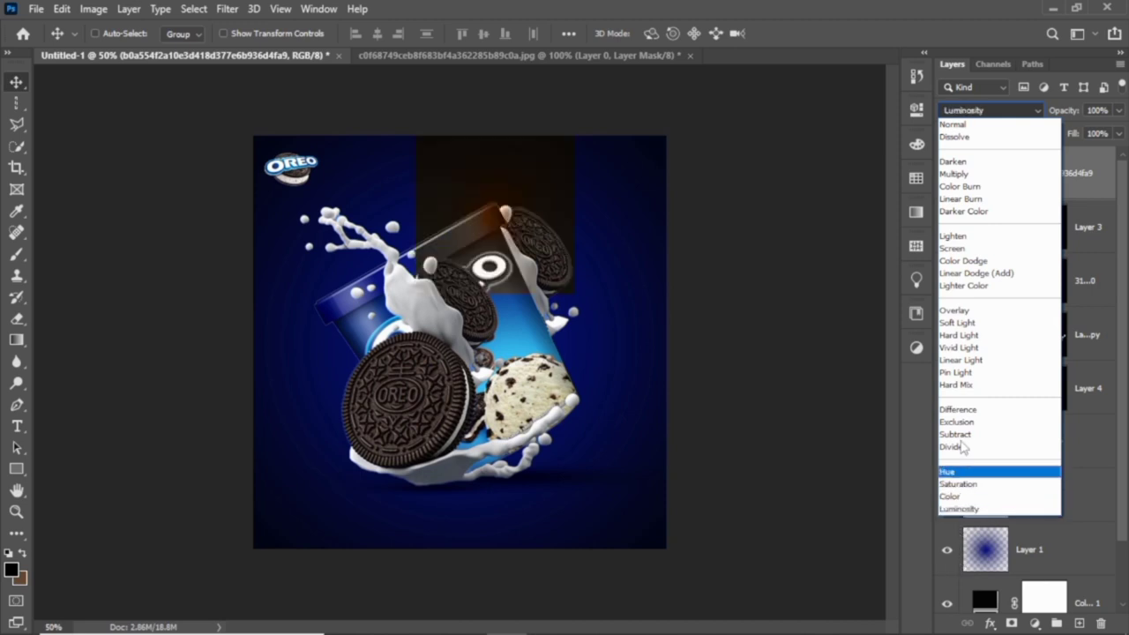
click(957, 239)
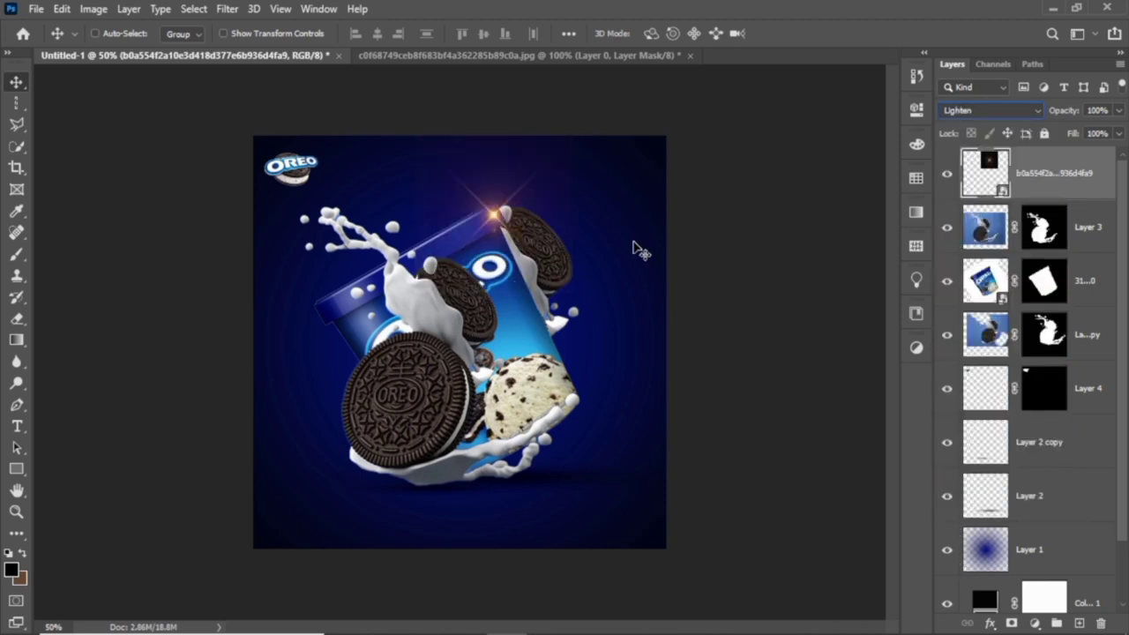
key(ctrl+t)
drag(572, 138, 521, 189)
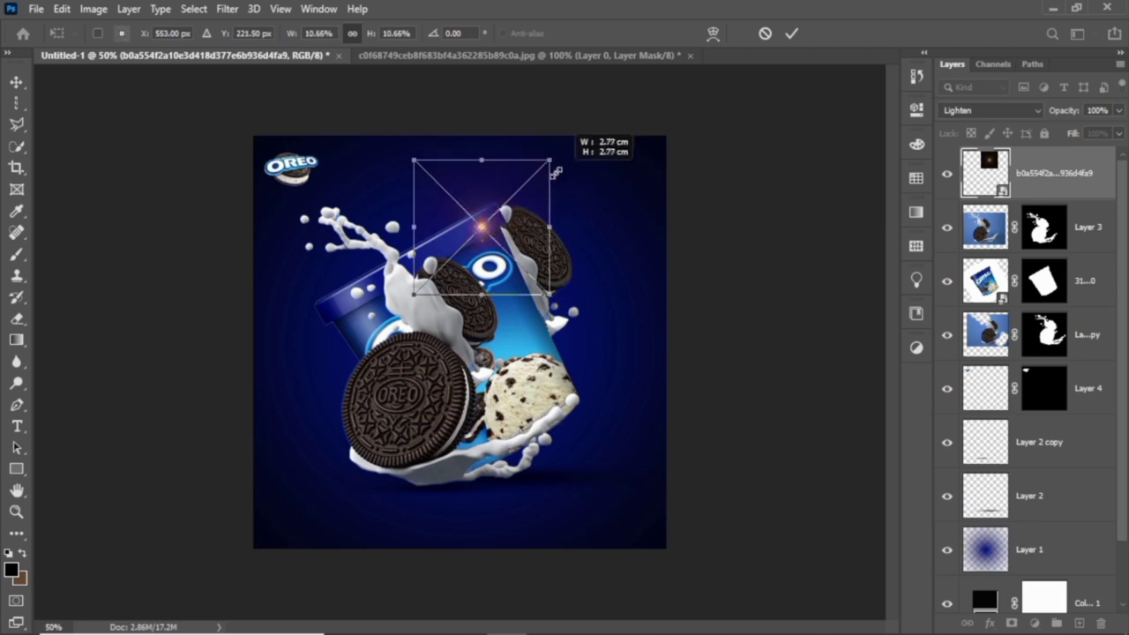
mouse_move(490, 232)
mouse_down()
mouse_move(524, 202)
mouse_move(513, 193)
mouse_up()
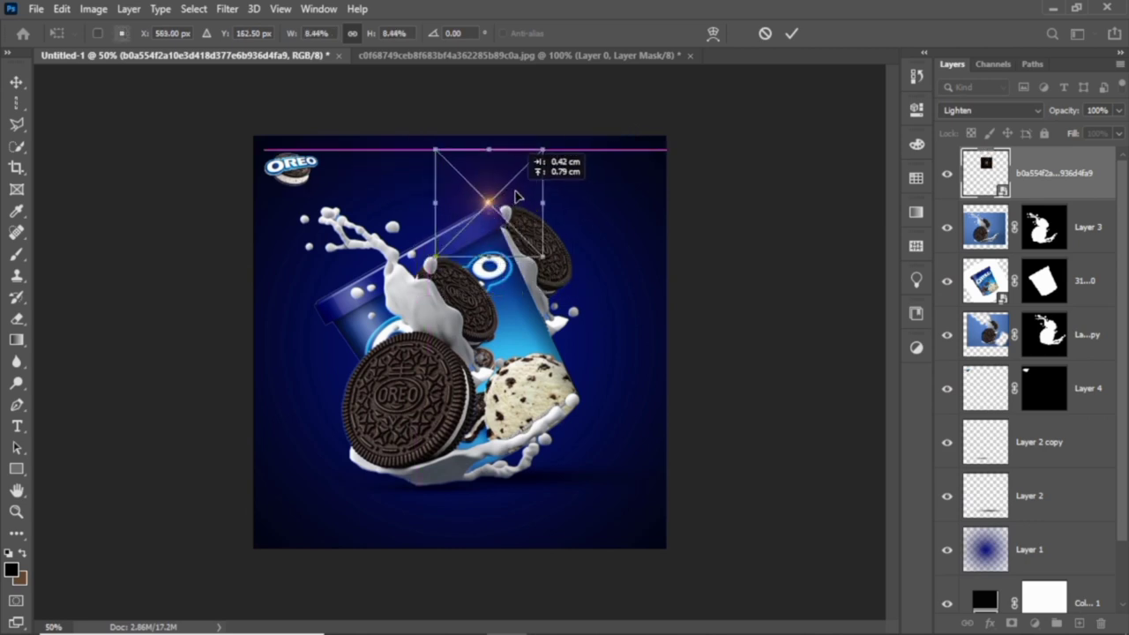
key(Return)
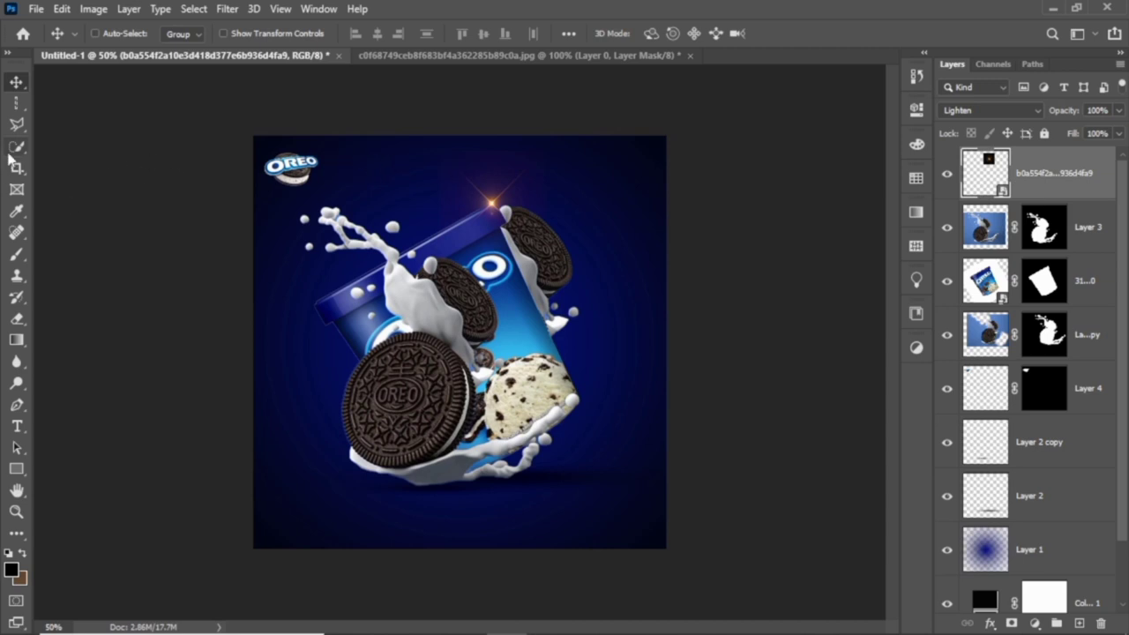
Step: Add a layer mask to the flare layer and paint out a dark patch near its top
click(16, 318)
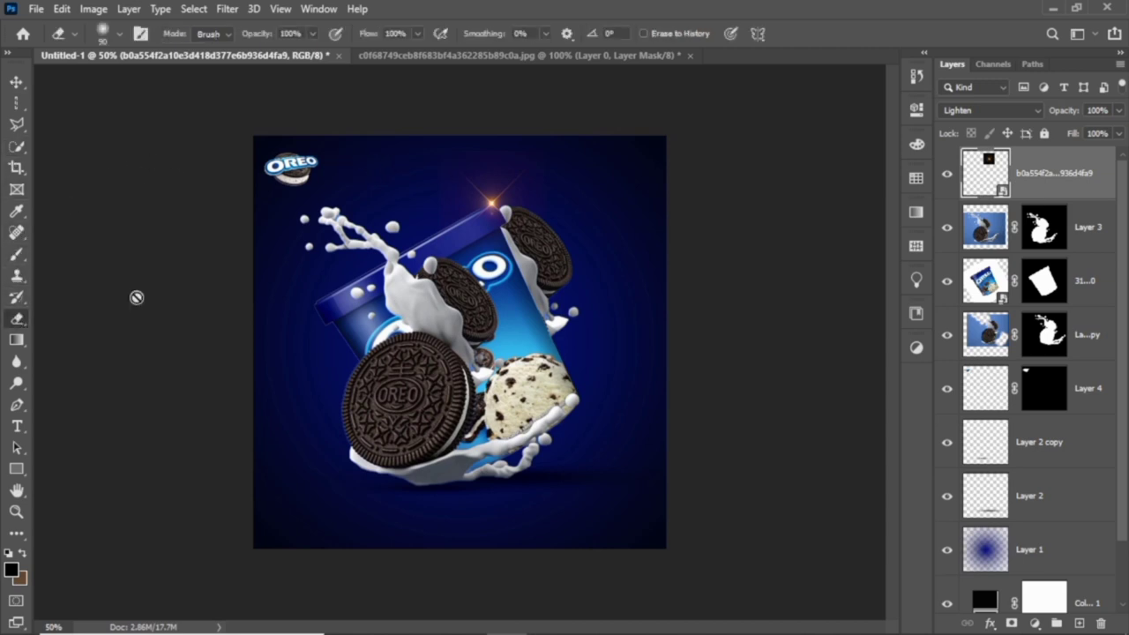
click(1012, 624)
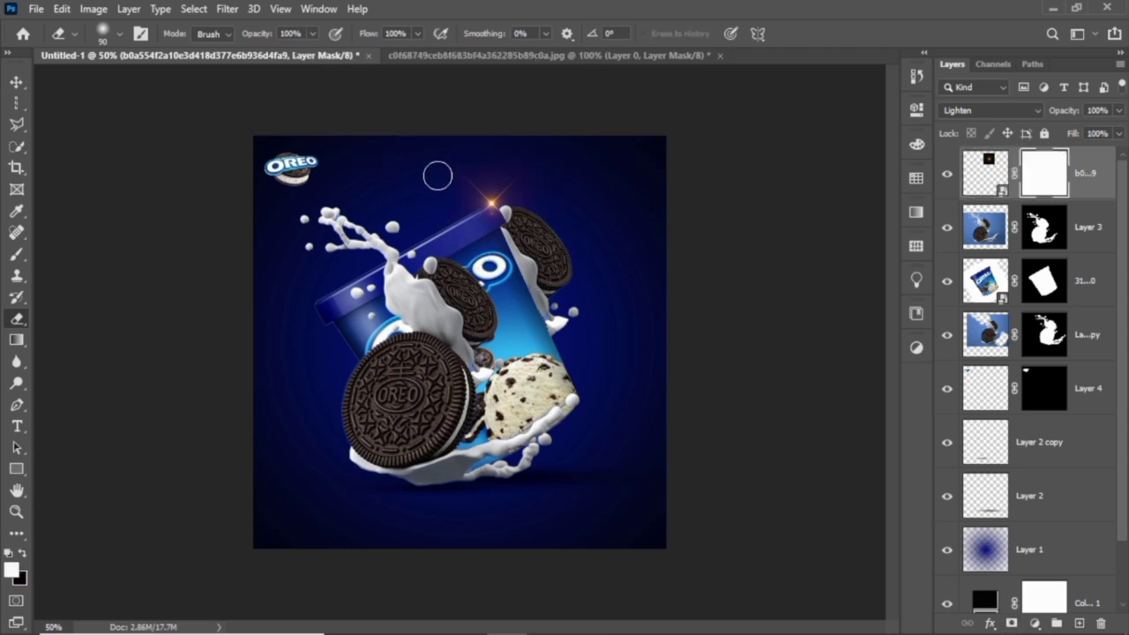
drag(565, 214, 723, 313)
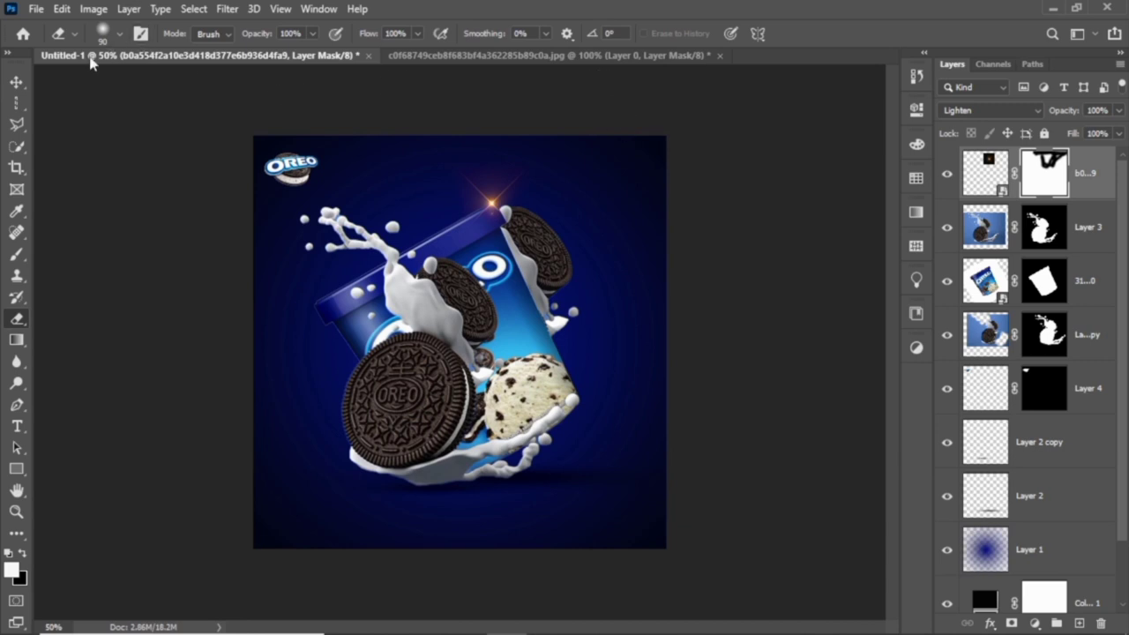
click(17, 82)
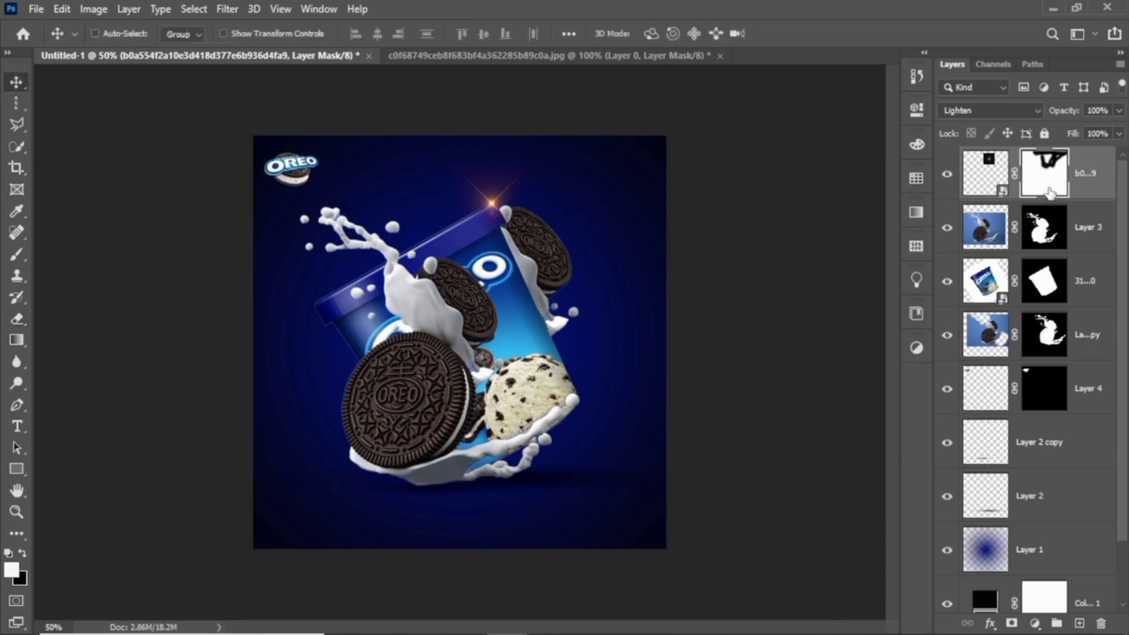
click(984, 173)
click(1052, 8)
Step: Place the light streak image in Color Dodge mode across the tub
mouse_move(457, 114)
mouse_down()
mouse_move(468, 613)
mouse_move(498, 373)
mouse_move(572, 336)
mouse_up()
key(Return)
click(1037, 111)
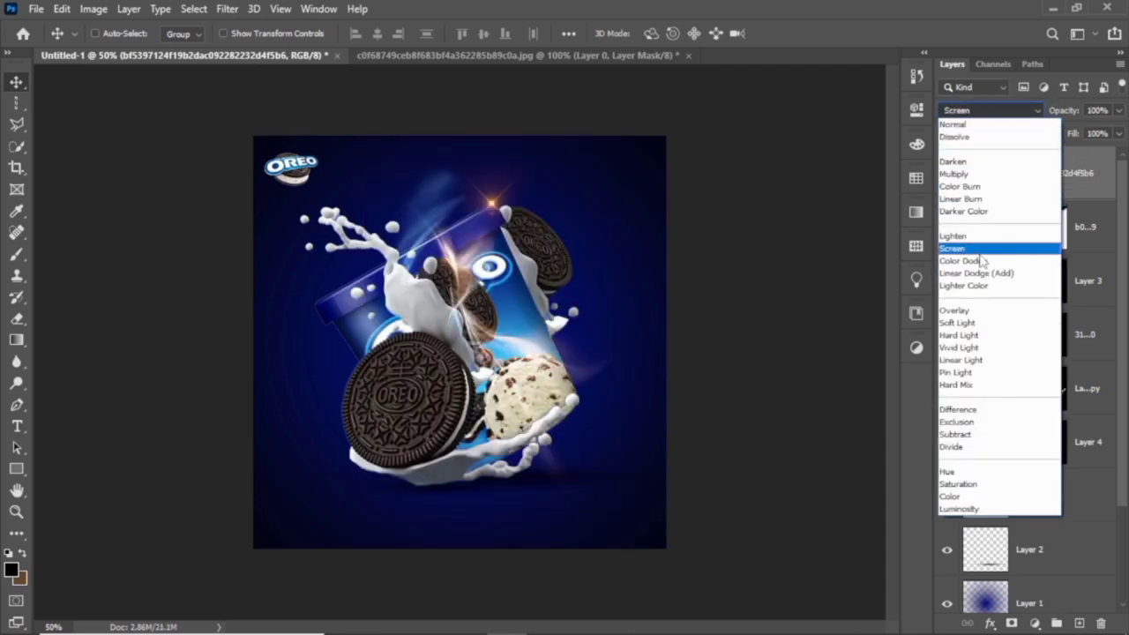
click(983, 263)
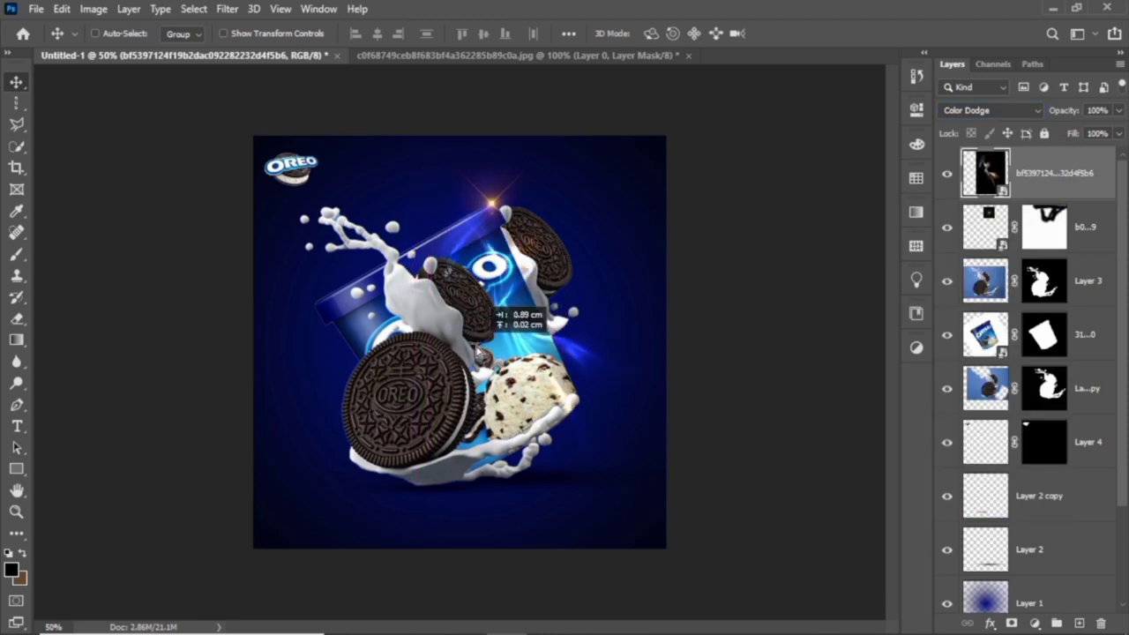
drag(441, 351, 516, 341)
Step: Move the streak layer just above the tub layer and clip it to the tub
drag(1061, 182, 1069, 295)
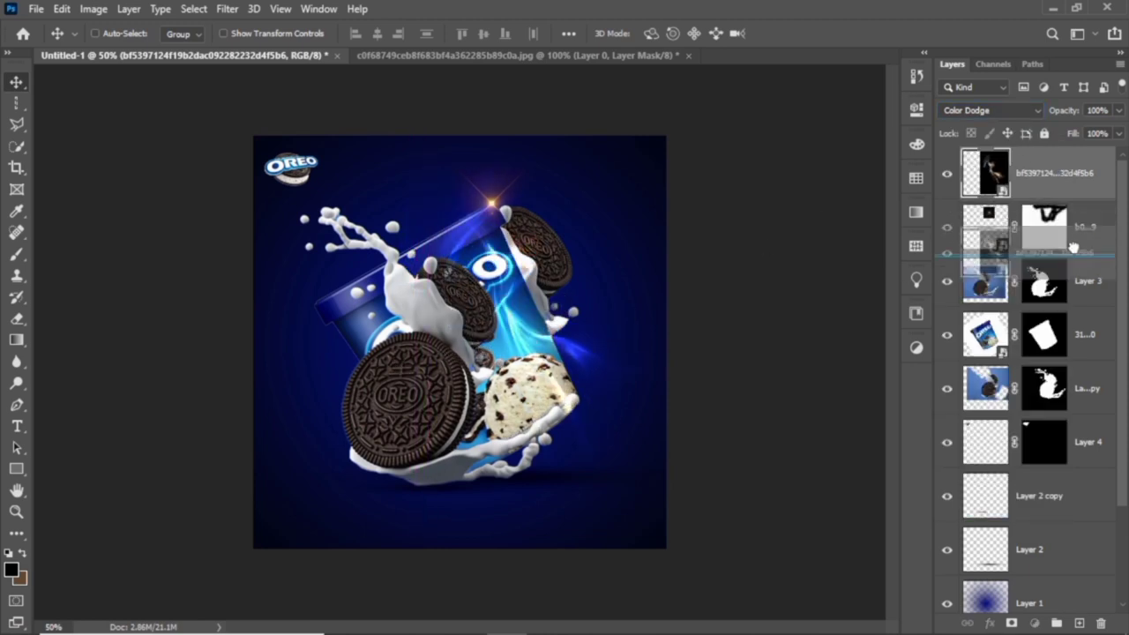
right_click(1068, 291)
click(909, 384)
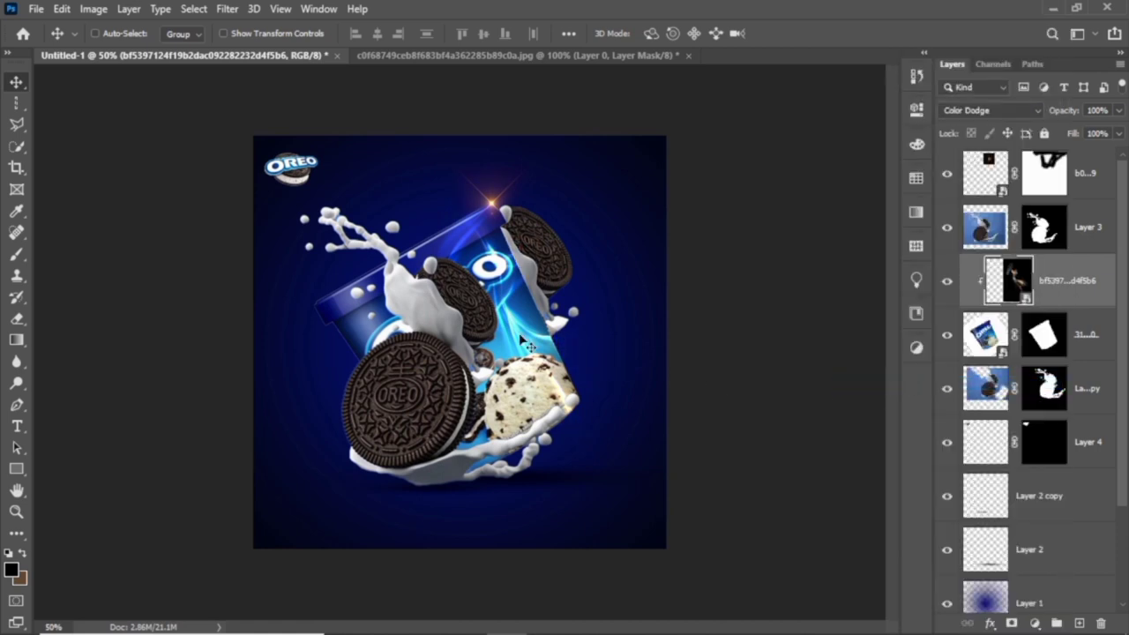
mouse_move(527, 335)
mouse_down()
mouse_move(547, 323)
mouse_move(516, 328)
mouse_up()
key(ctrl)
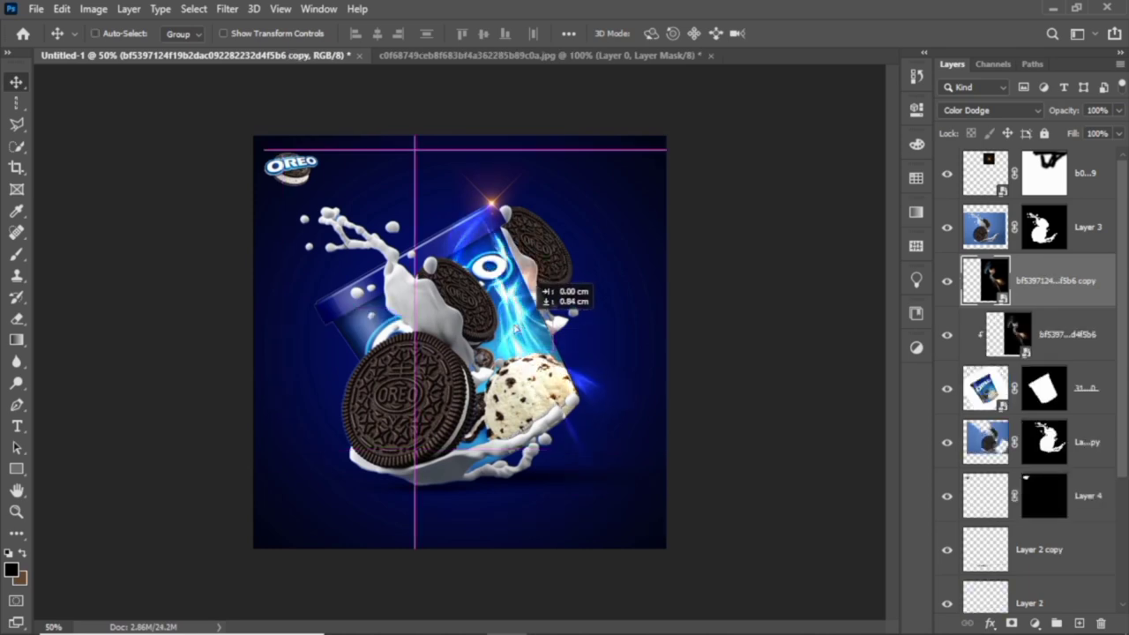
Step: Clip a streak copy across the tub's left side, then duplicate it and shift the new copy right
drag(516, 328, 353, 308)
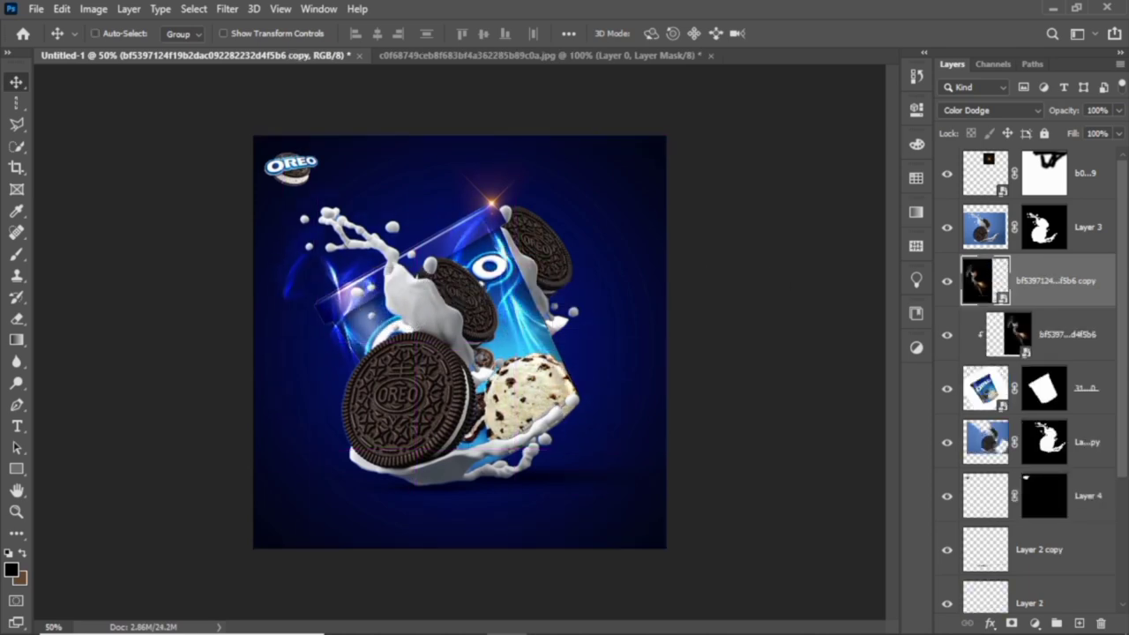
right_click(1058, 302)
click(869, 384)
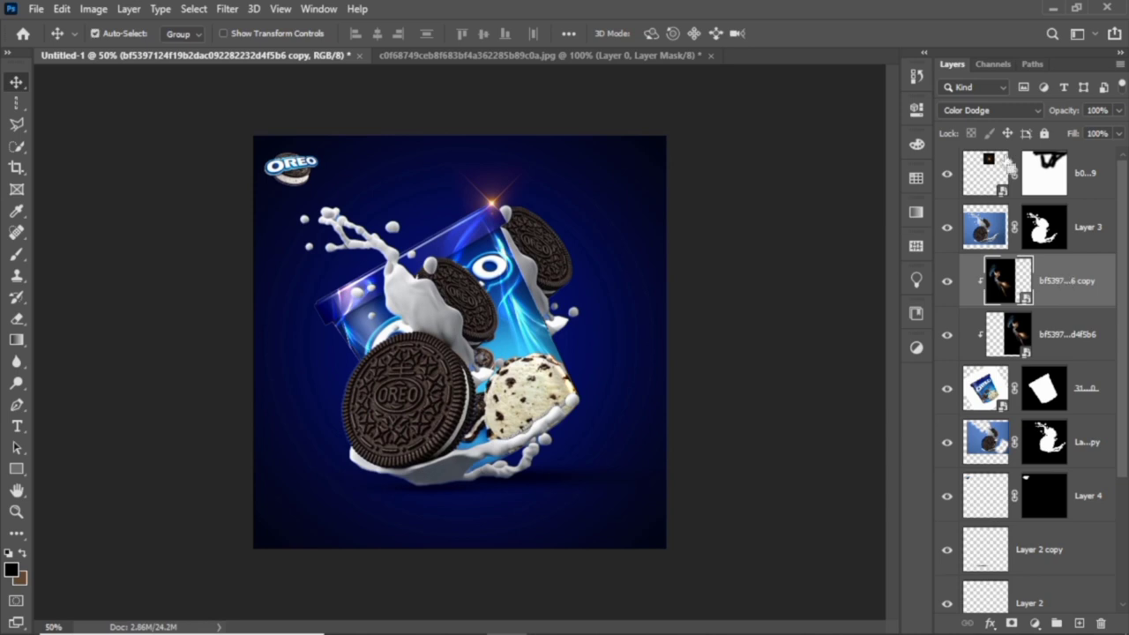
key(ctrl+j)
drag(350, 302, 529, 334)
Step: Rotate the third streak copy about -92.7° and enlarge it to about 56% over the tub
key(ctrl+t)
drag(315, 543, 668, 597)
mouse_move(737, 258)
mouse_down()
mouse_move(790, 243)
mouse_move(899, 152)
mouse_up()
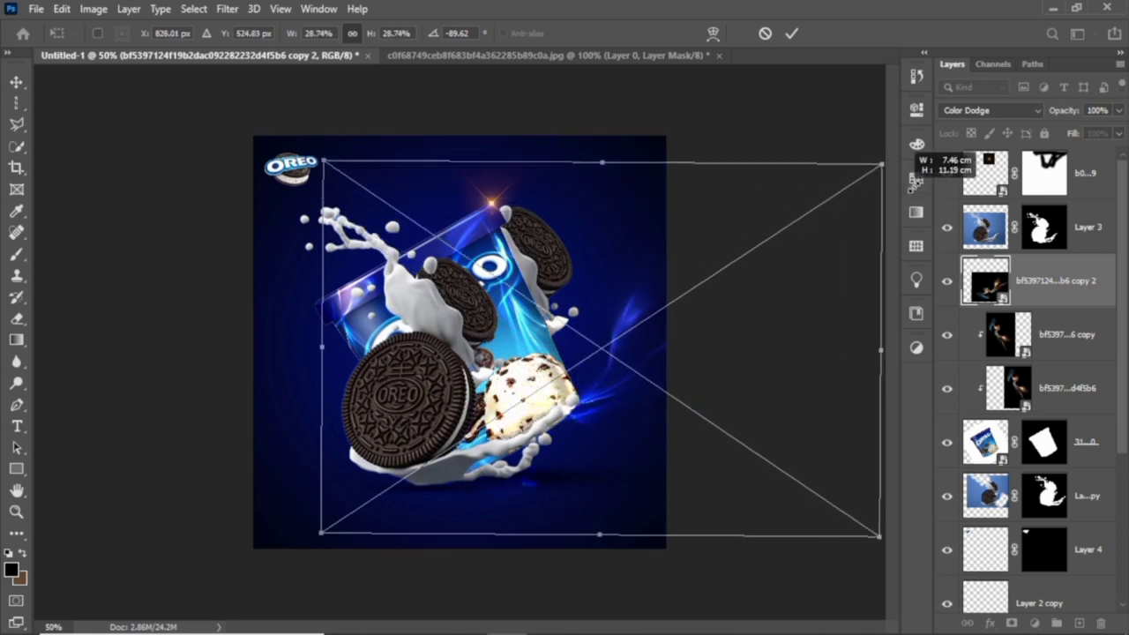
drag(764, 336, 568, 327)
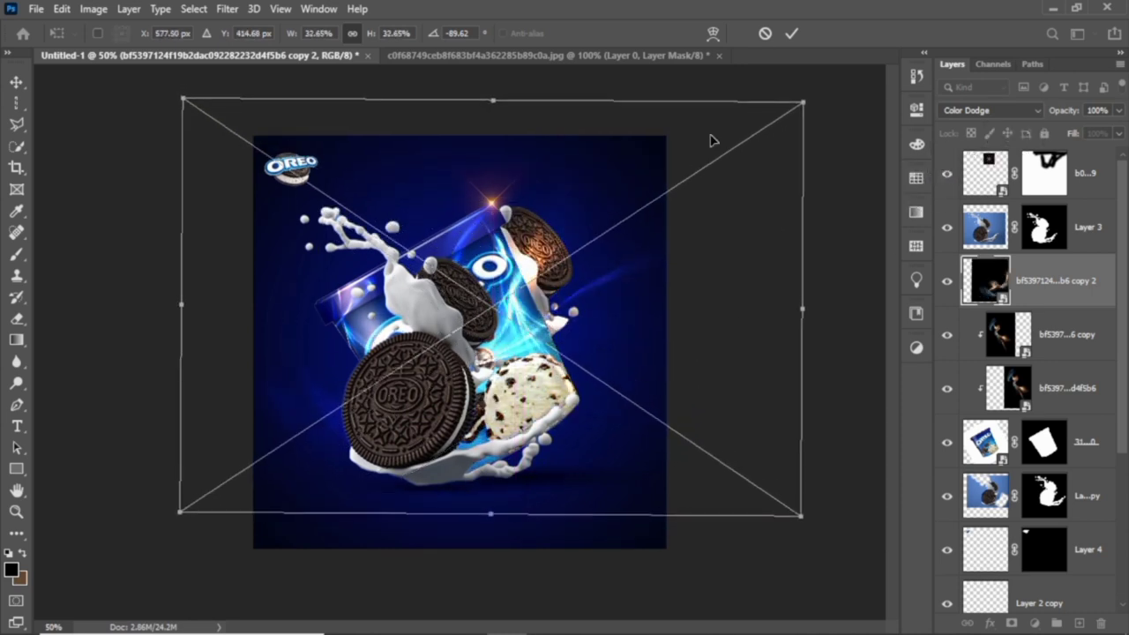
drag(803, 99, 965, 4)
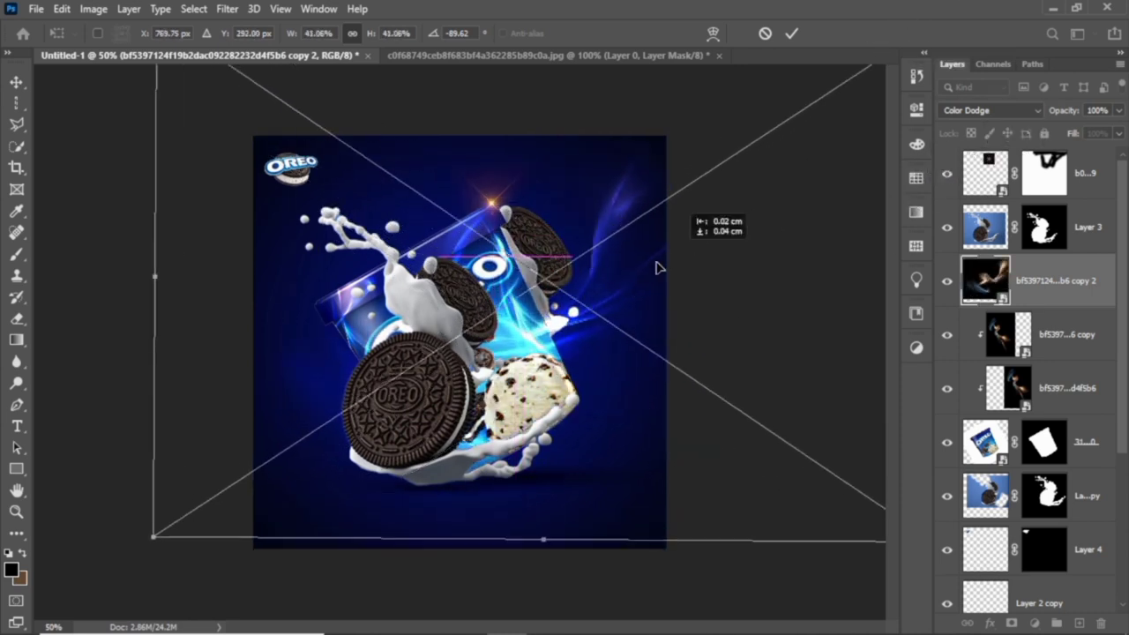
drag(661, 265, 650, 267)
mouse_move(807, 164)
mouse_down()
mouse_move(770, 201)
mouse_move(792, 185)
mouse_up()
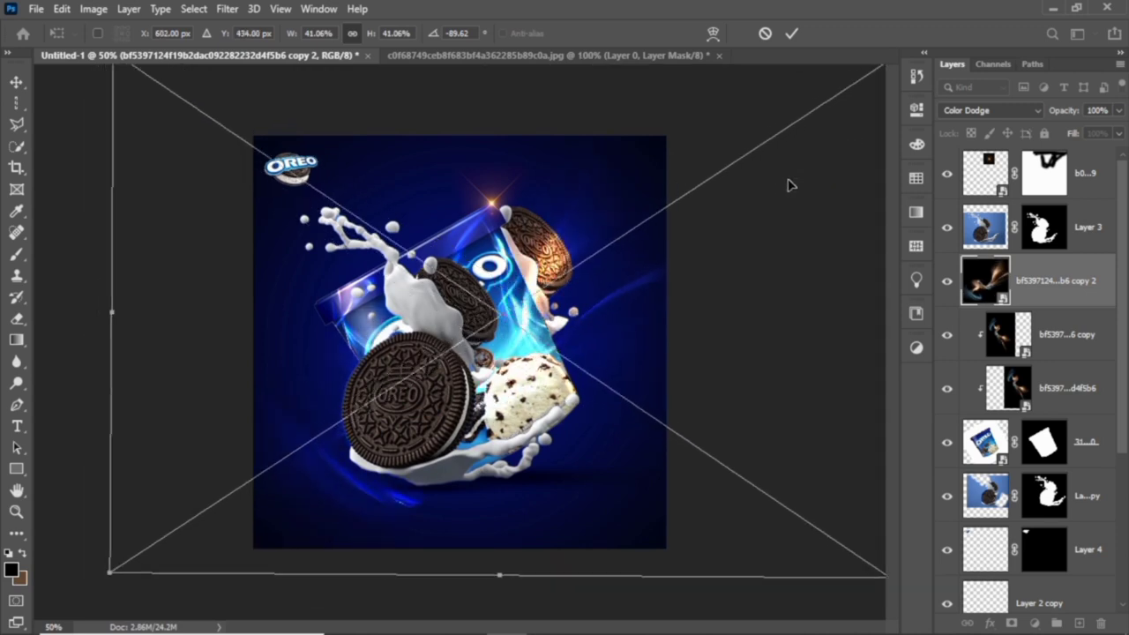
key(ctrl+minus)
key(ctrl+minus)
drag(678, 202, 815, 106)
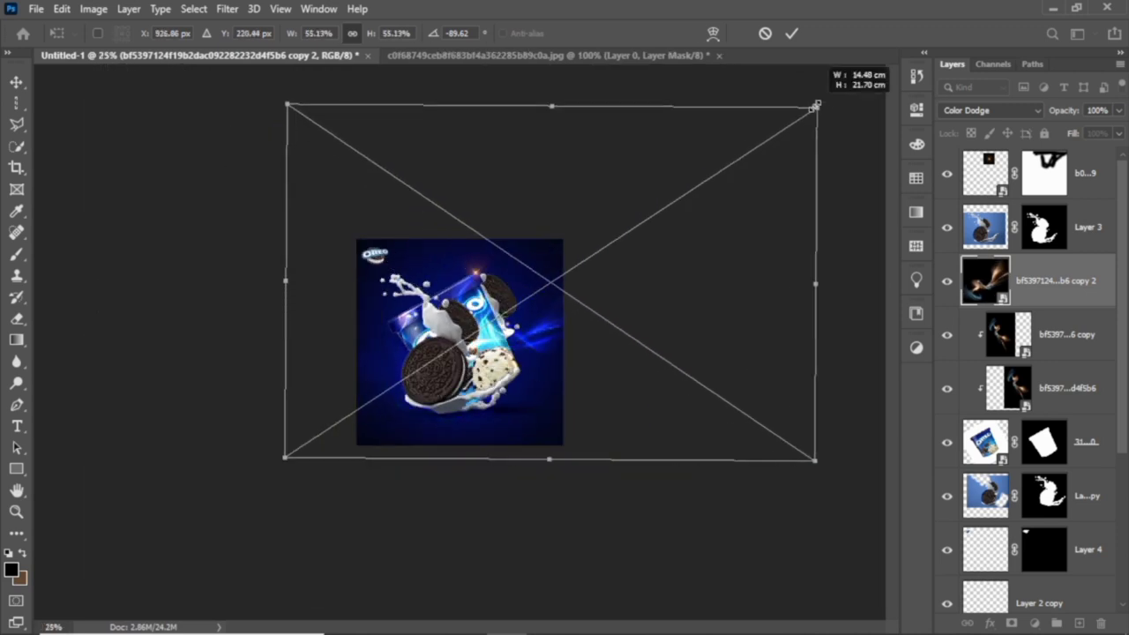
drag(494, 412, 452, 427)
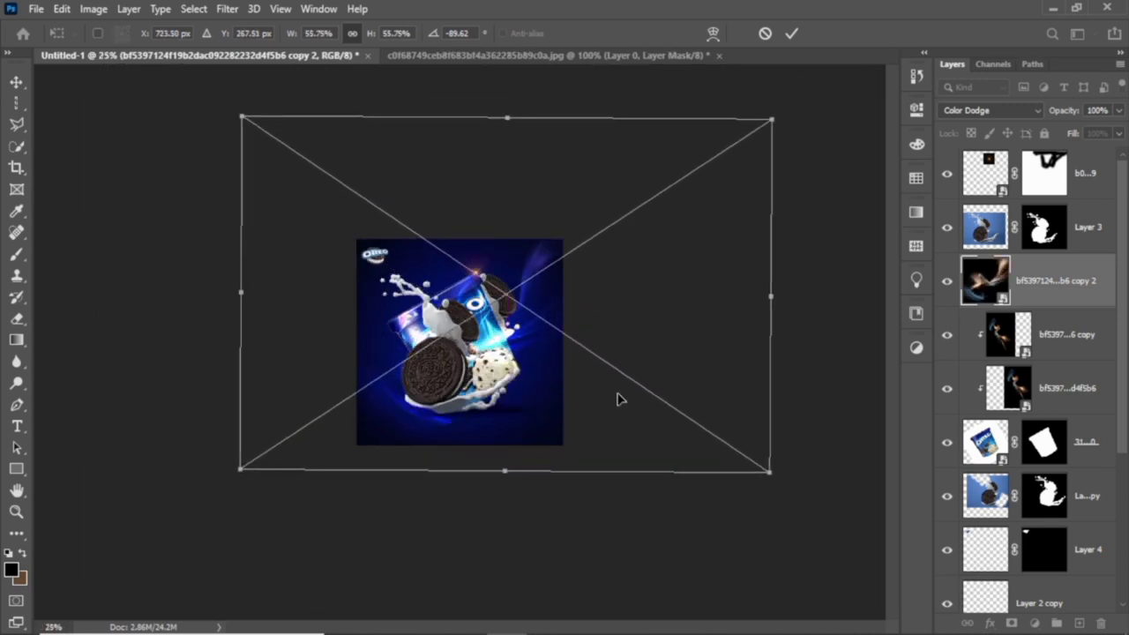
key(Return)
key(ctrl+plus)
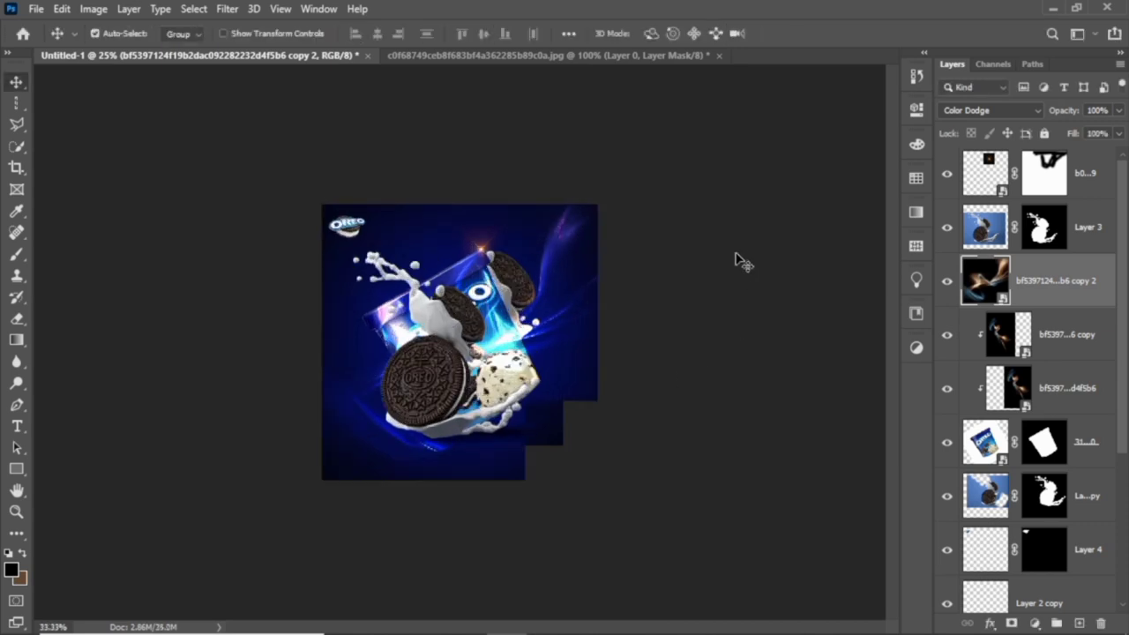
key(ctrl+plus)
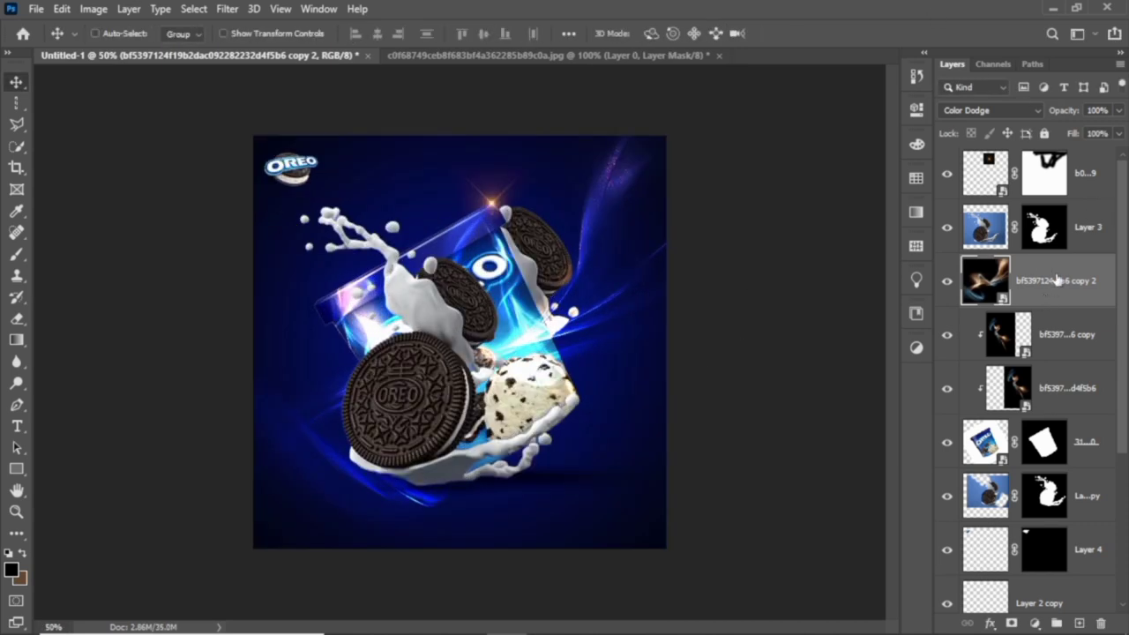
Step: Move the streak layer down above Layer 1 and clip it to the blue glow layer
drag(1058, 280, 1103, 507)
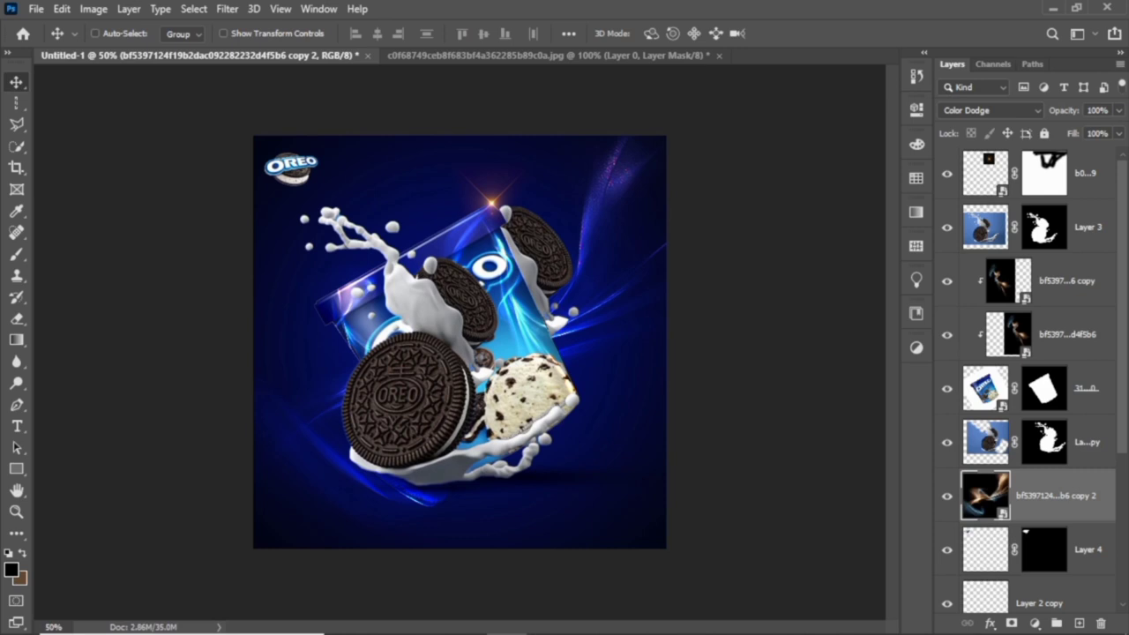
drag(1125, 192, 1125, 353)
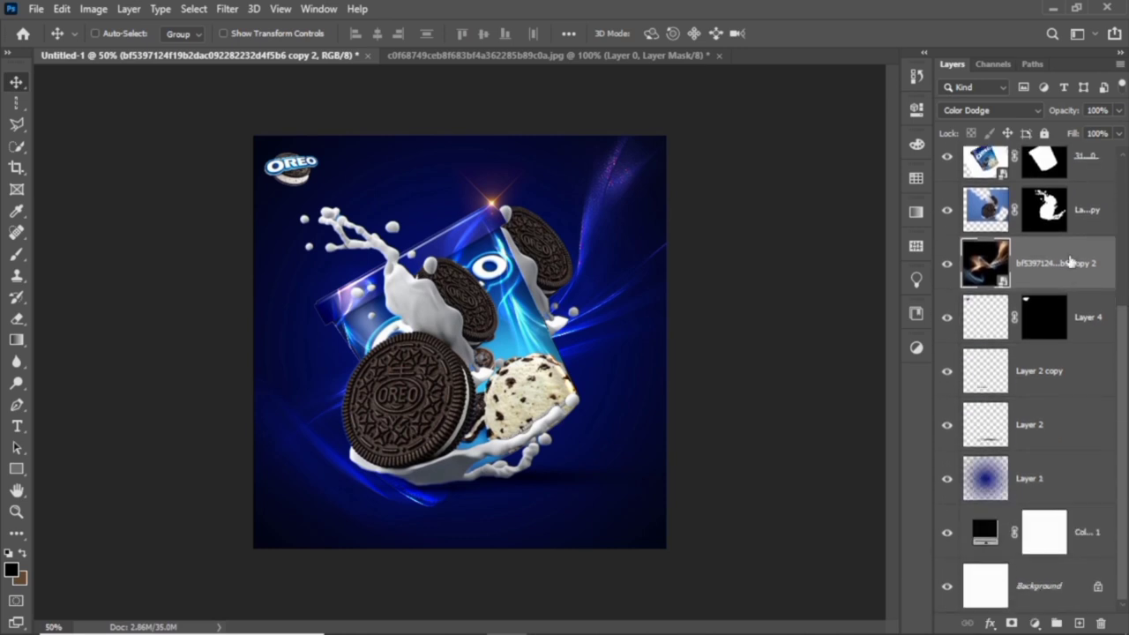
mouse_move(1078, 262)
mouse_down()
mouse_move(1064, 466)
mouse_move(1079, 515)
mouse_move(1080, 402)
mouse_up()
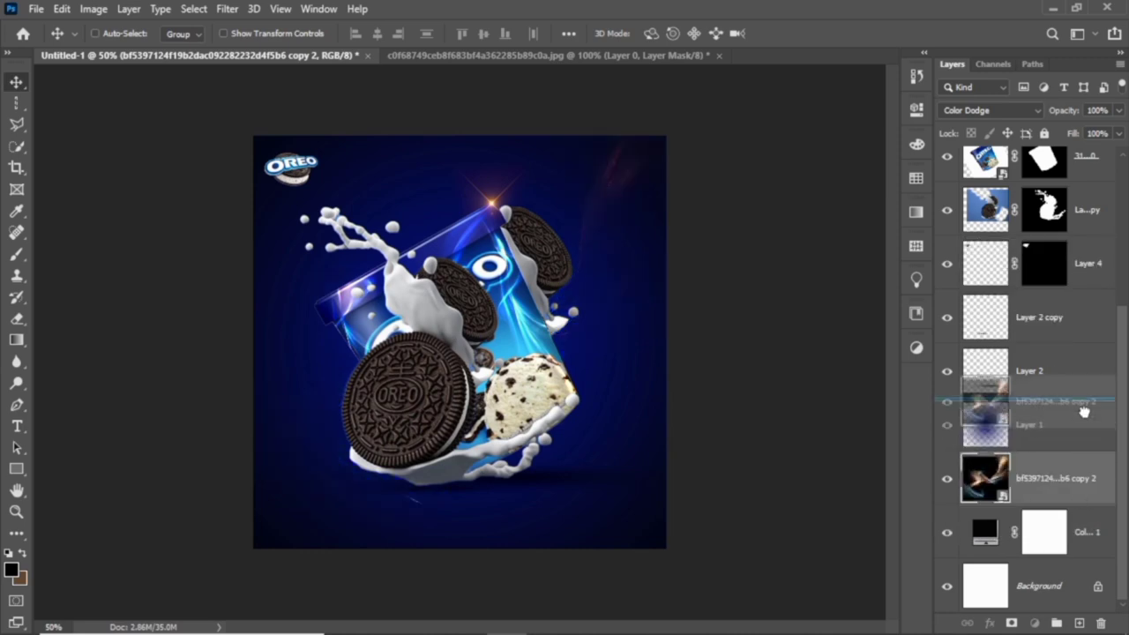
right_click(1081, 424)
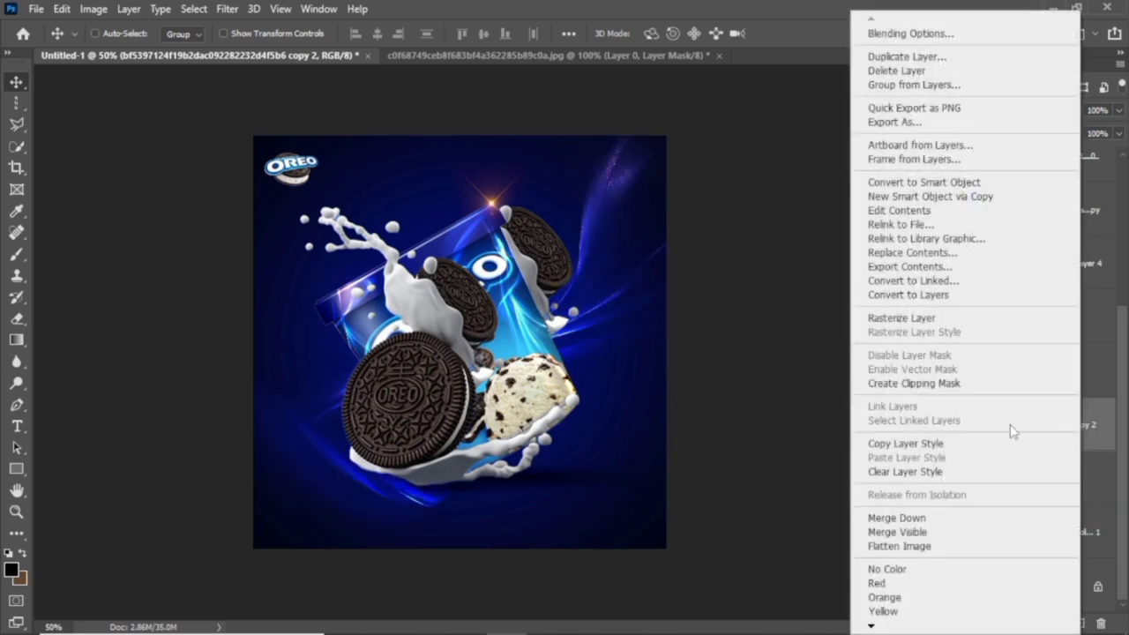
click(958, 383)
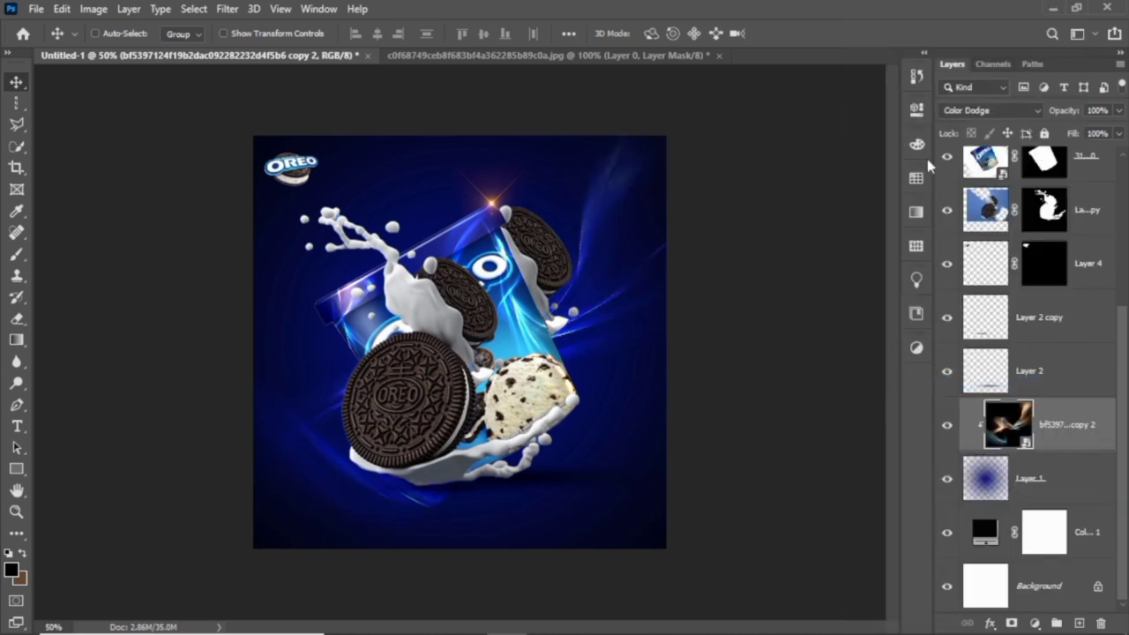
Step: Open the two-cookie photo as its own Photoshop document
click(1058, 8)
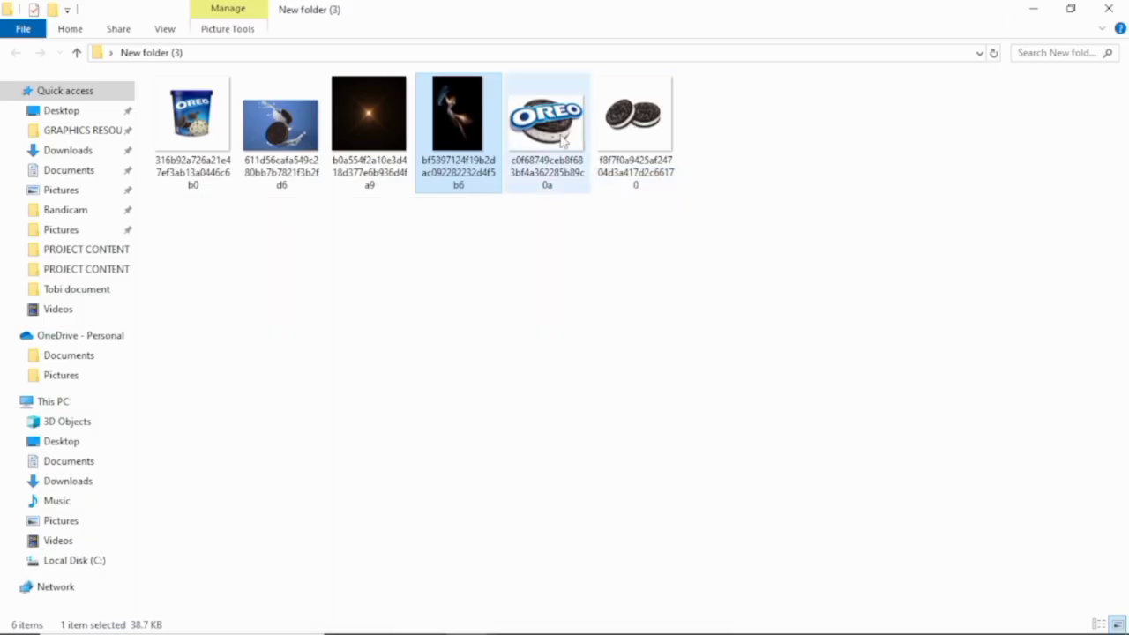
mouse_move(635, 115)
mouse_down()
mouse_move(588, 609)
mouse_move(776, 65)
mouse_up()
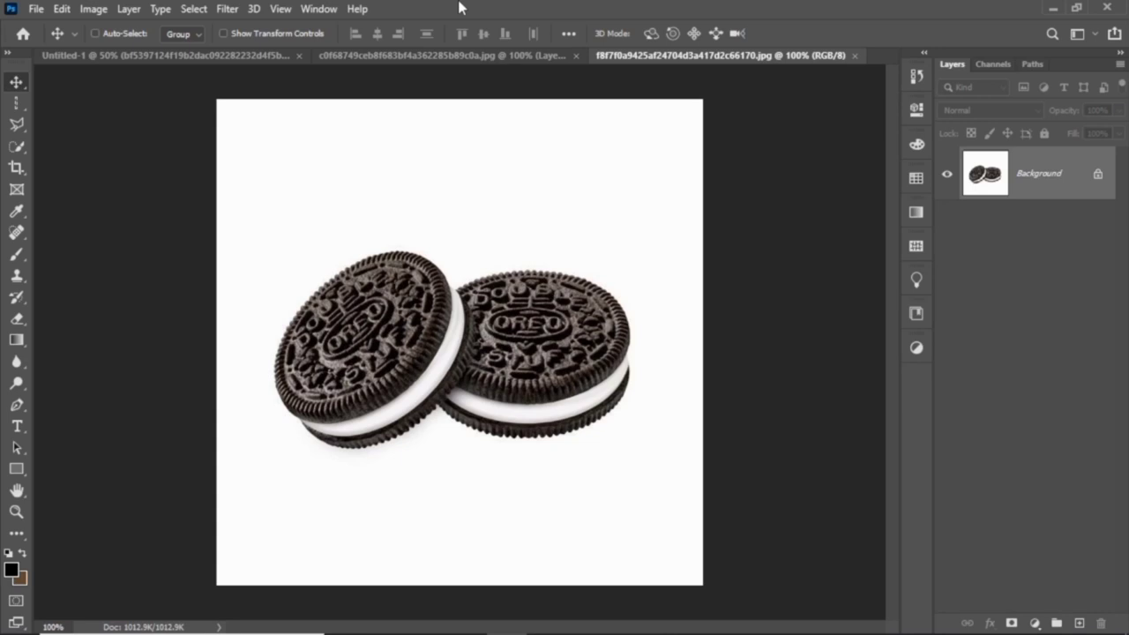
click(192, 11)
Step: Cut the two cookies out with Select Subject and a layer mask, then drag them into Untitled-1 as Layer 5
click(235, 201)
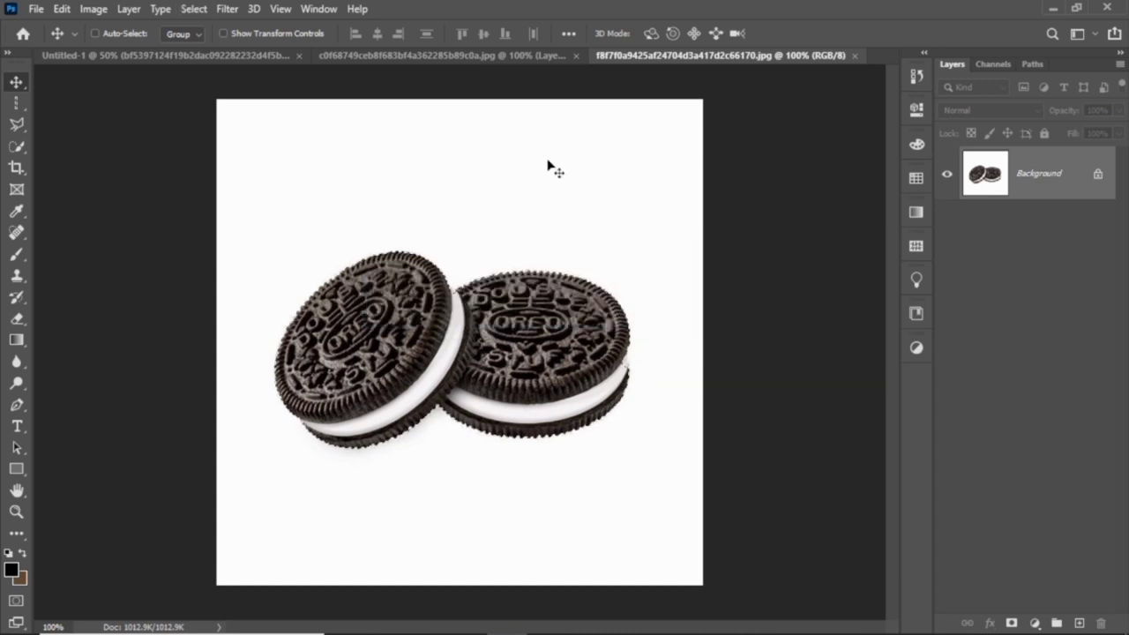
click(17, 147)
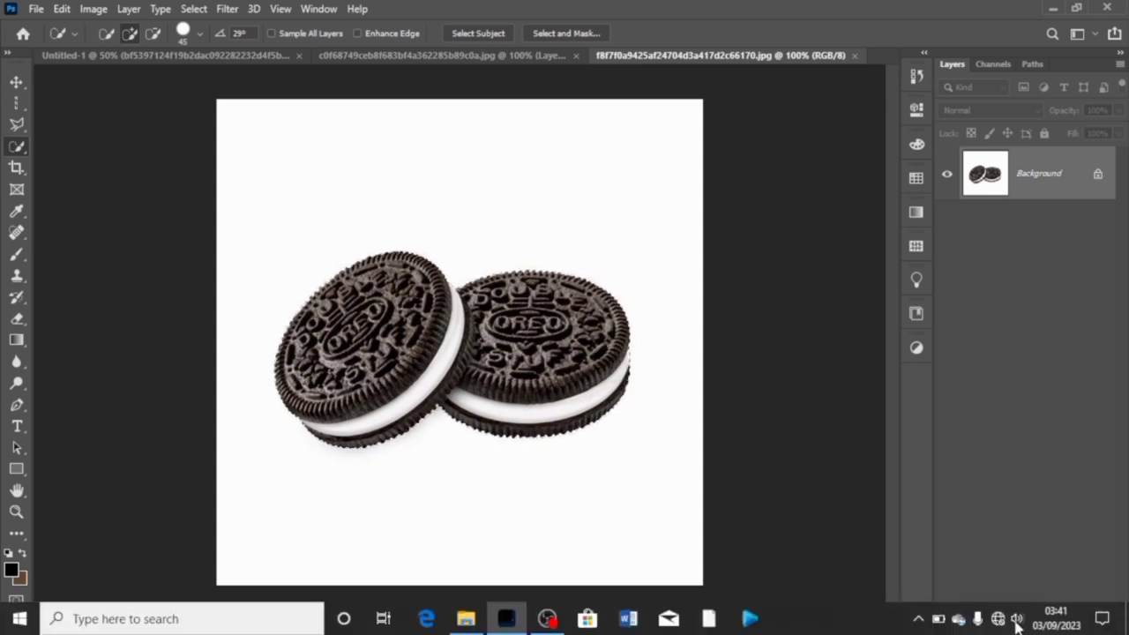
click(1012, 623)
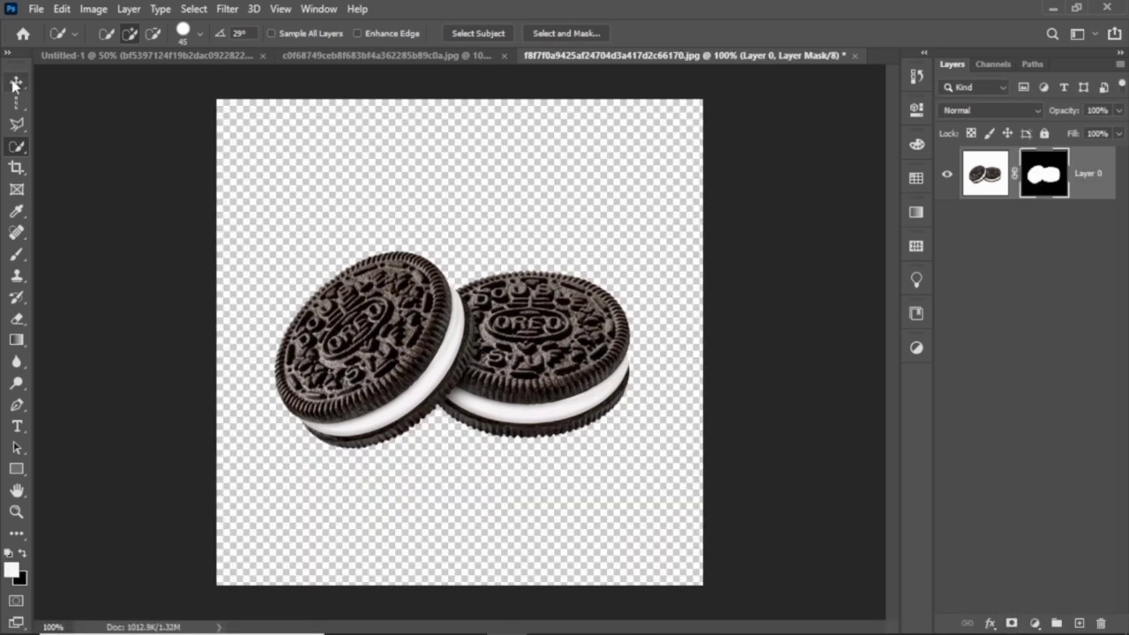
click(18, 80)
mouse_move(459, 352)
mouse_down()
mouse_move(183, 62)
mouse_move(534, 507)
mouse_up()
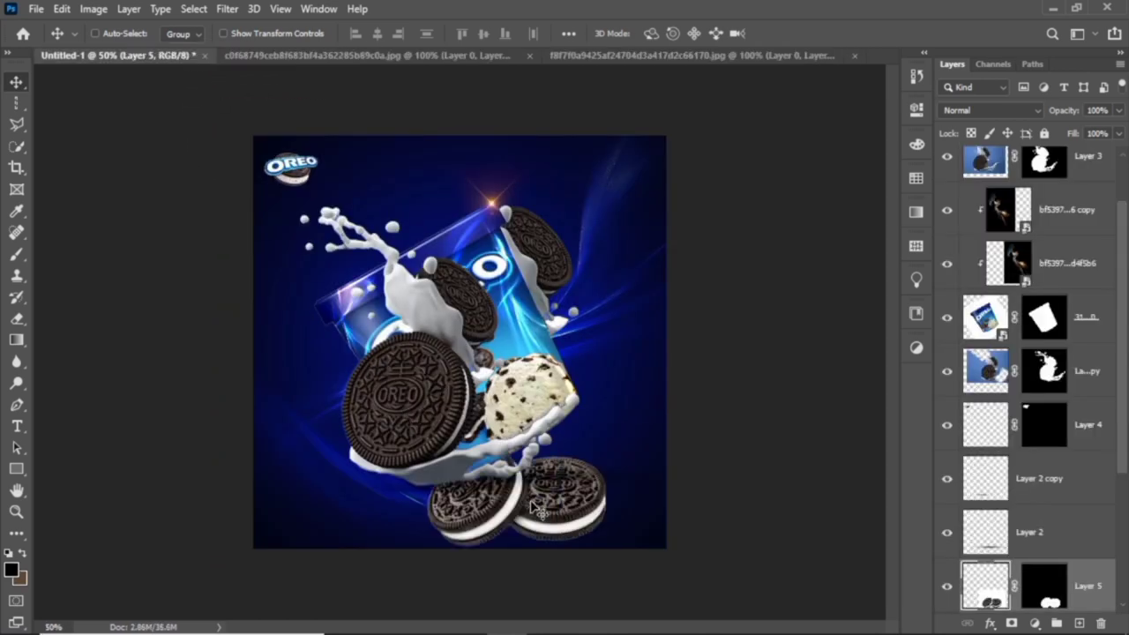
Step: Shrink the two cookies to 62.07%, tilt them about −26° and tuck them into the bottom-right corner
key(ctrl+t)
mouse_move(399, 370)
mouse_down()
mouse_move(441, 396)
mouse_move(491, 463)
mouse_up()
mouse_move(575, 532)
mouse_down()
mouse_move(634, 526)
mouse_move(617, 516)
mouse_up()
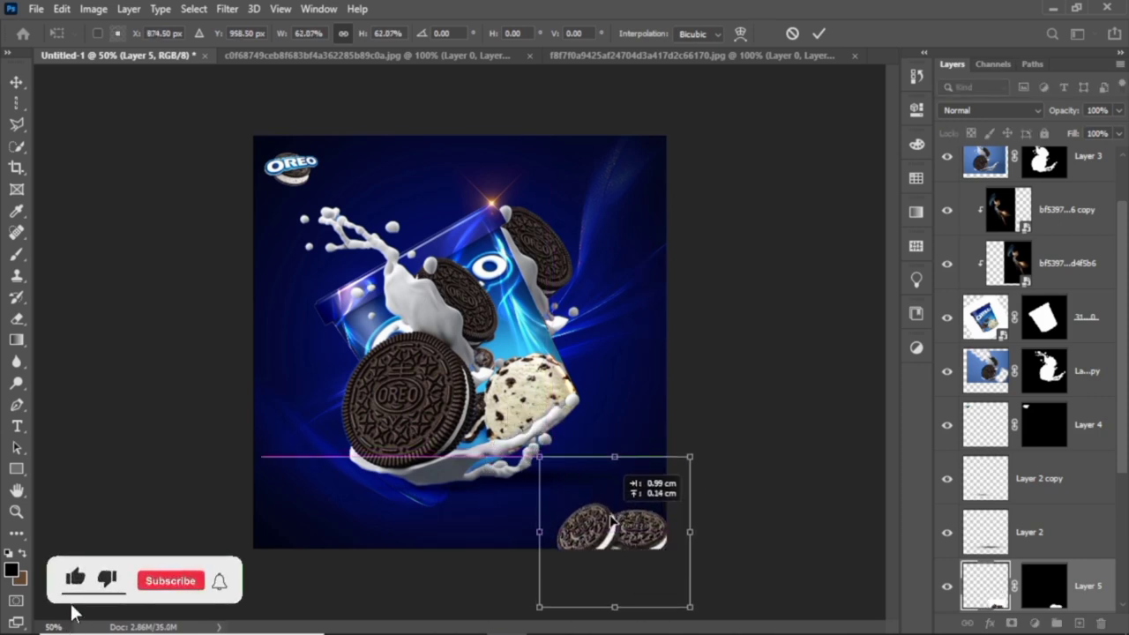
drag(618, 514, 608, 510)
drag(516, 593, 555, 625)
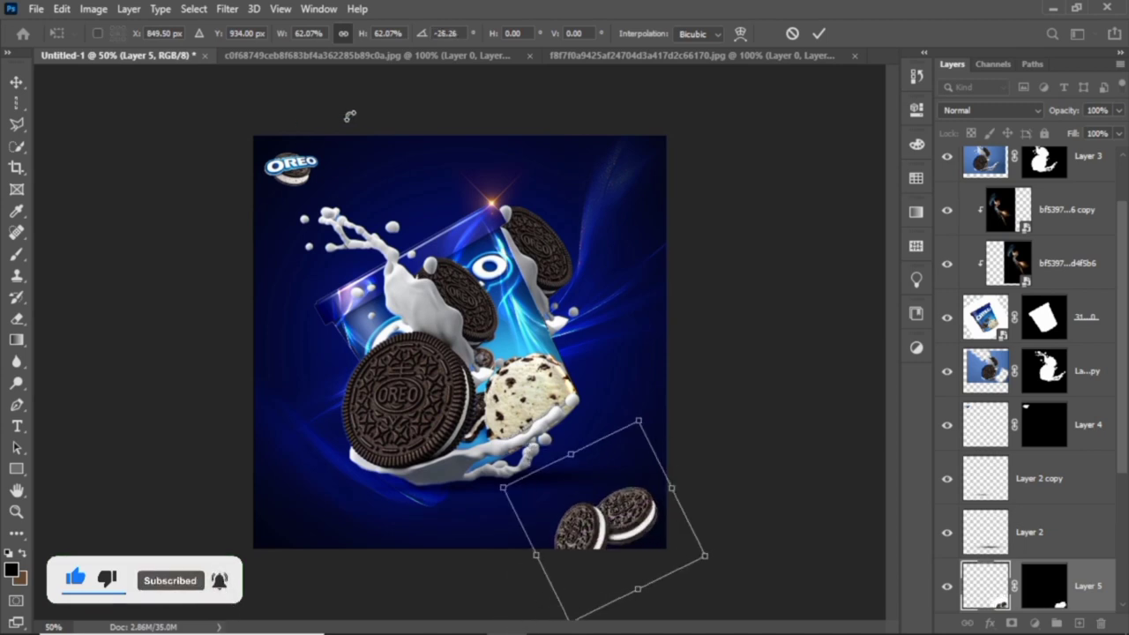
key(Return)
click(228, 10)
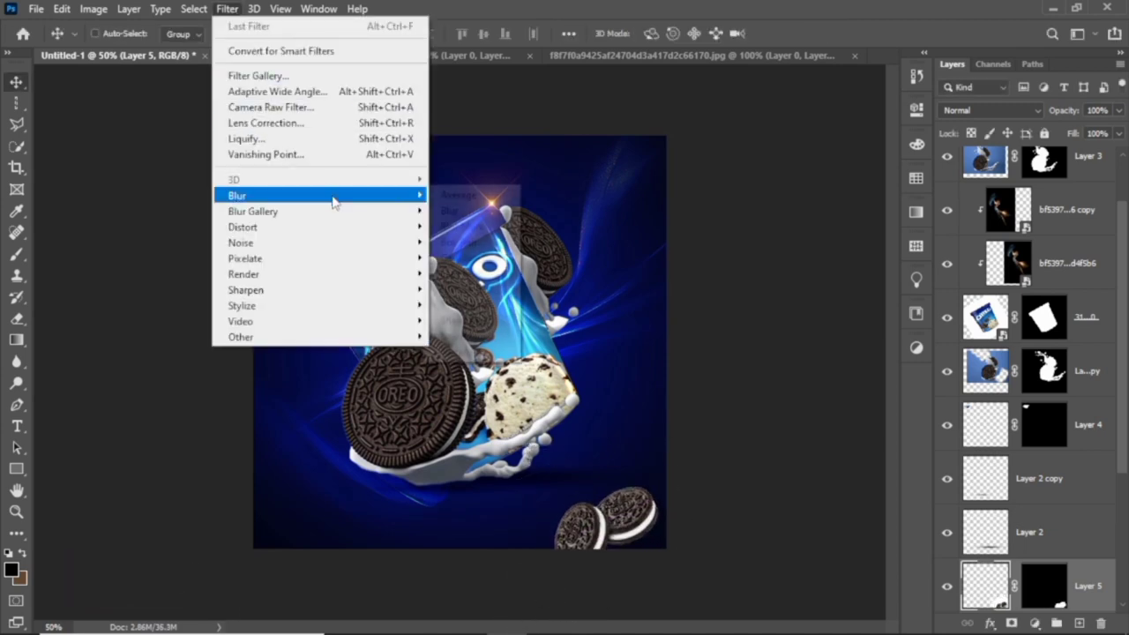
mouse_move(237, 195)
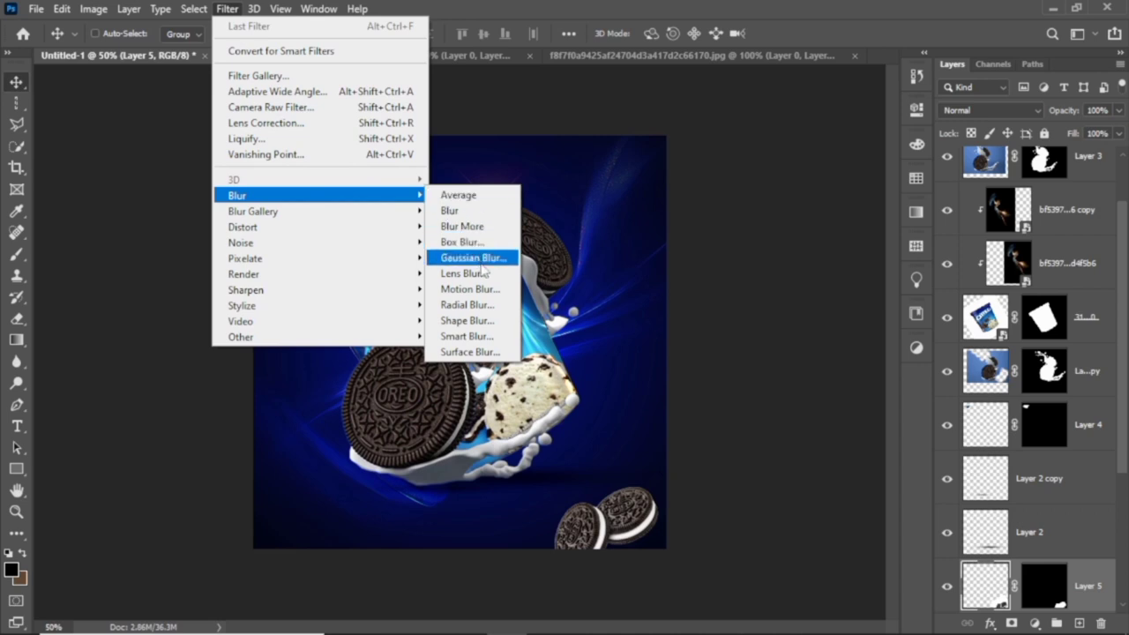
Step: Give the corner cookies a 90°, 38-pixel Motion Blur and duplicate Layer 5
click(468, 289)
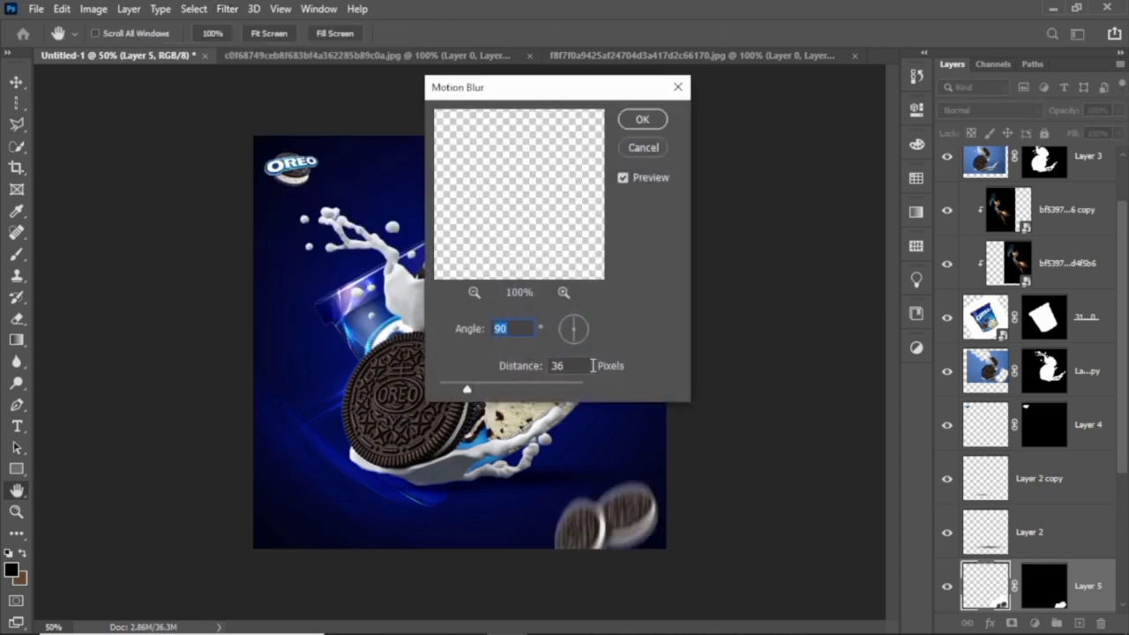
click(468, 391)
click(647, 125)
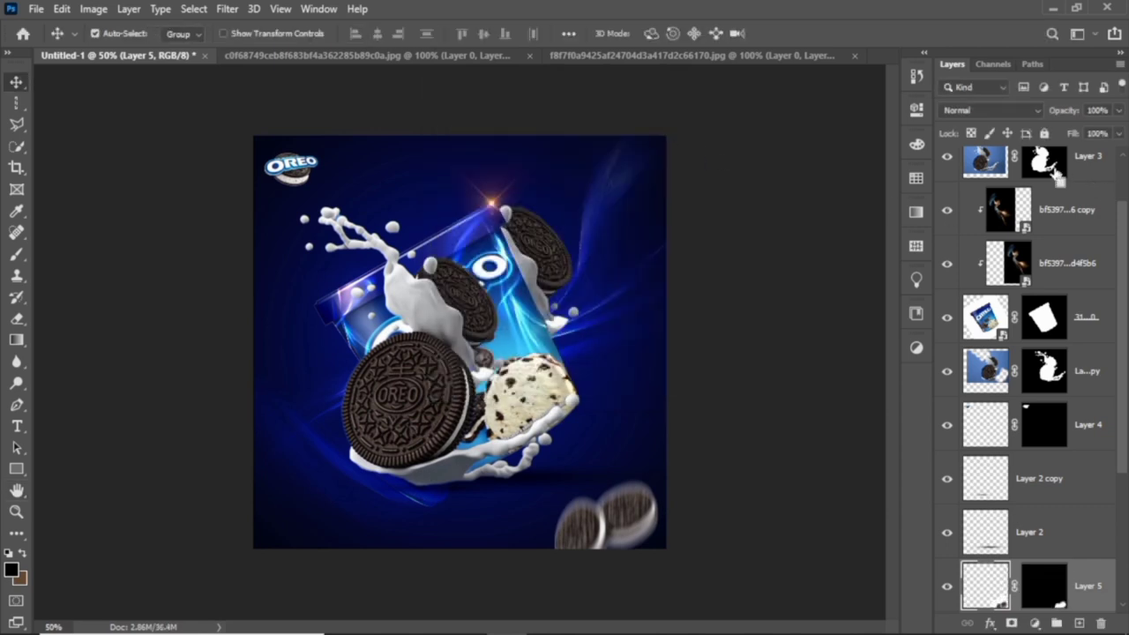
key(ctrl+j)
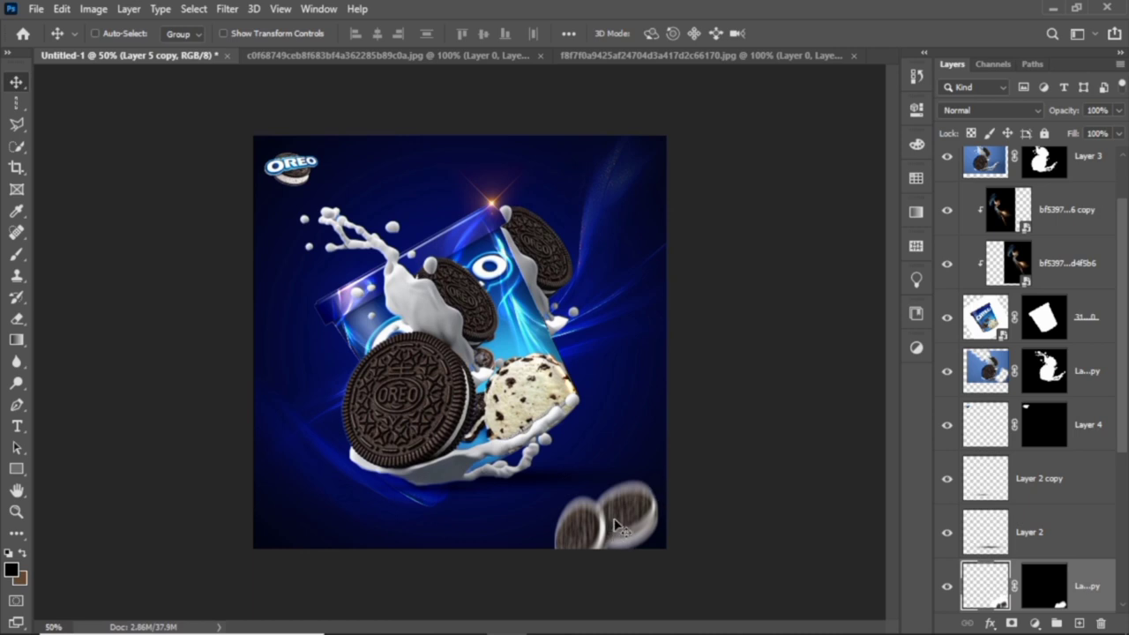
Step: Move the blurred cookie copy to the top edge and enlarge it to about 160%
mouse_move(622, 527)
mouse_down()
mouse_move(651, 164)
mouse_move(446, 131)
mouse_move(455, 131)
mouse_up()
key(ctrl+t)
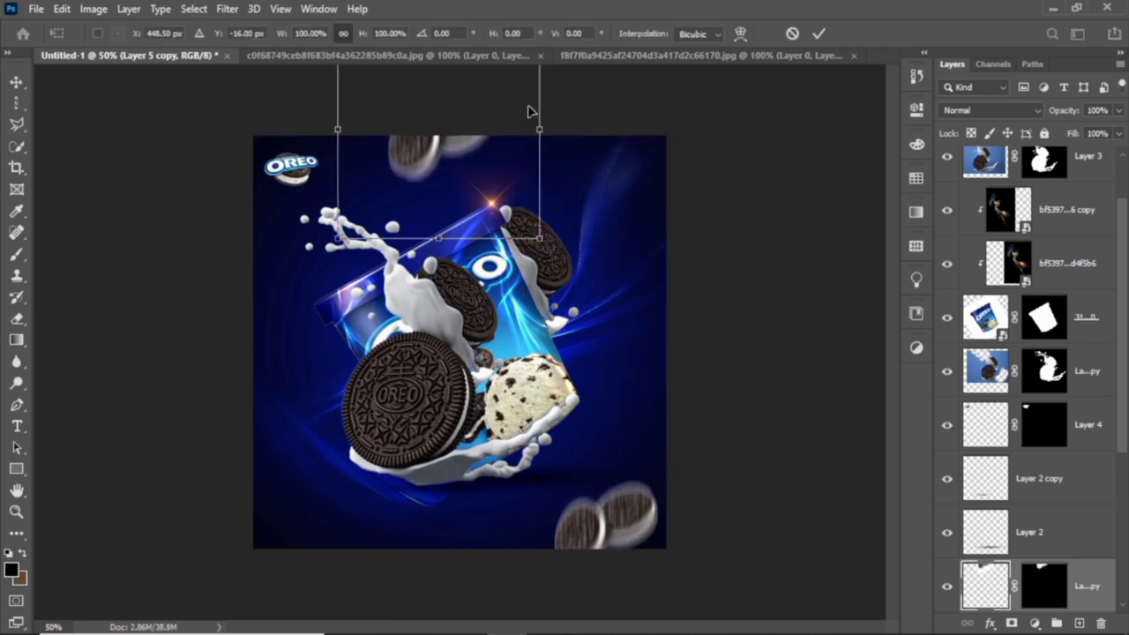
key(ctrl+minus)
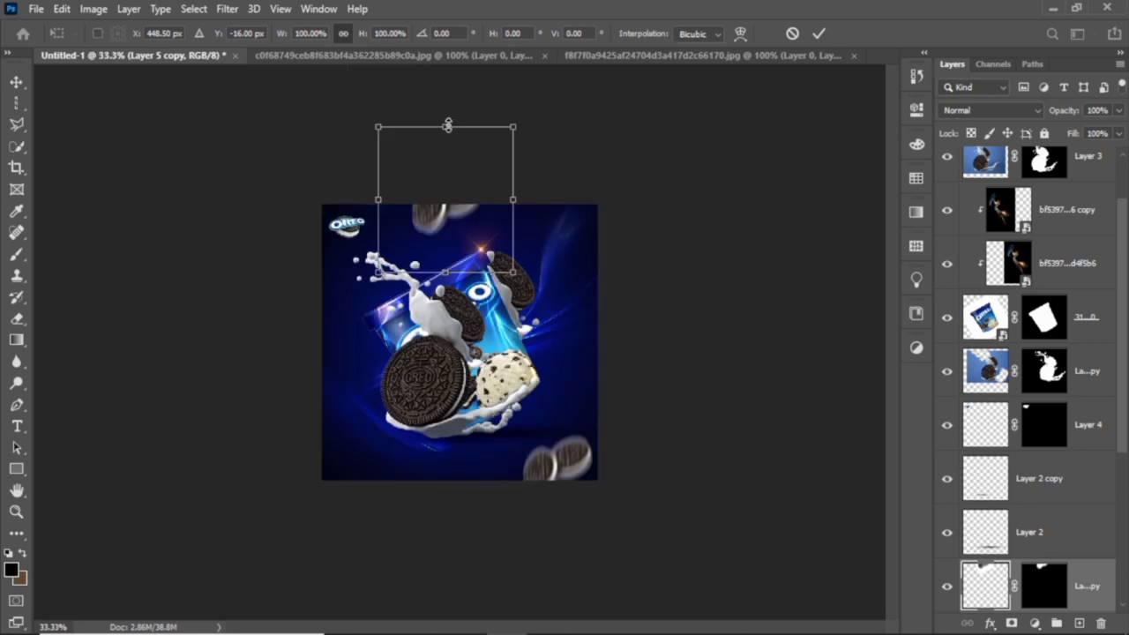
drag(448, 124, 448, 40)
mouse_move(497, 122)
mouse_down()
mouse_move(511, 150)
mouse_move(613, 162)
mouse_move(532, 197)
mouse_move(495, 176)
mouse_up()
key(Return)
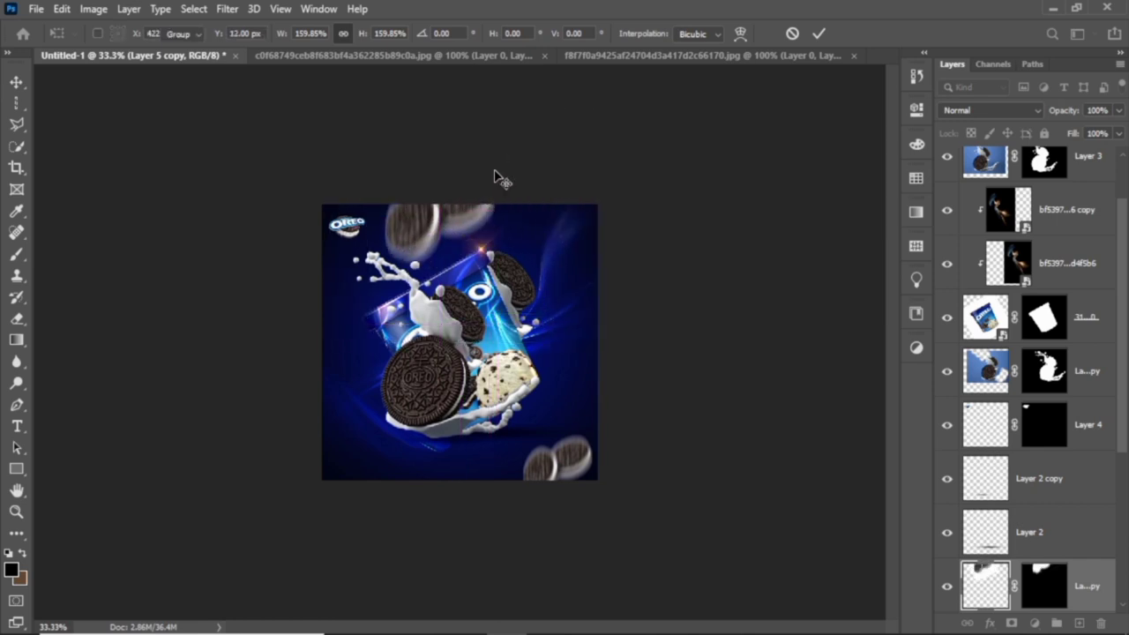
key(ctrl+plus)
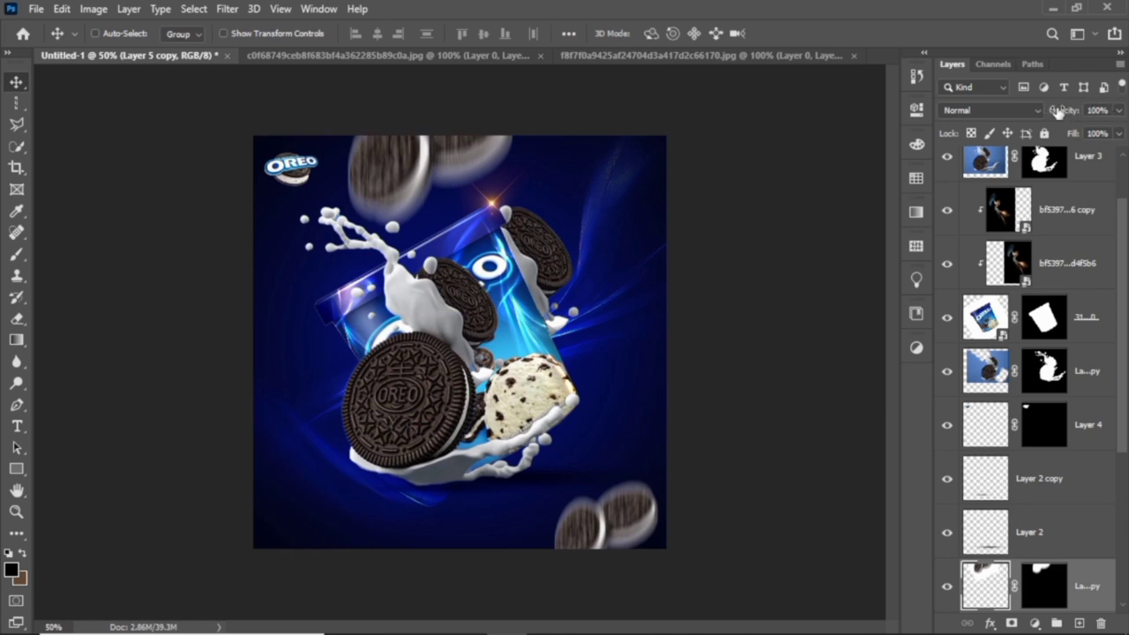
Step: Set the cookie copy's blend mode to Divide and finalize its position
click(1038, 117)
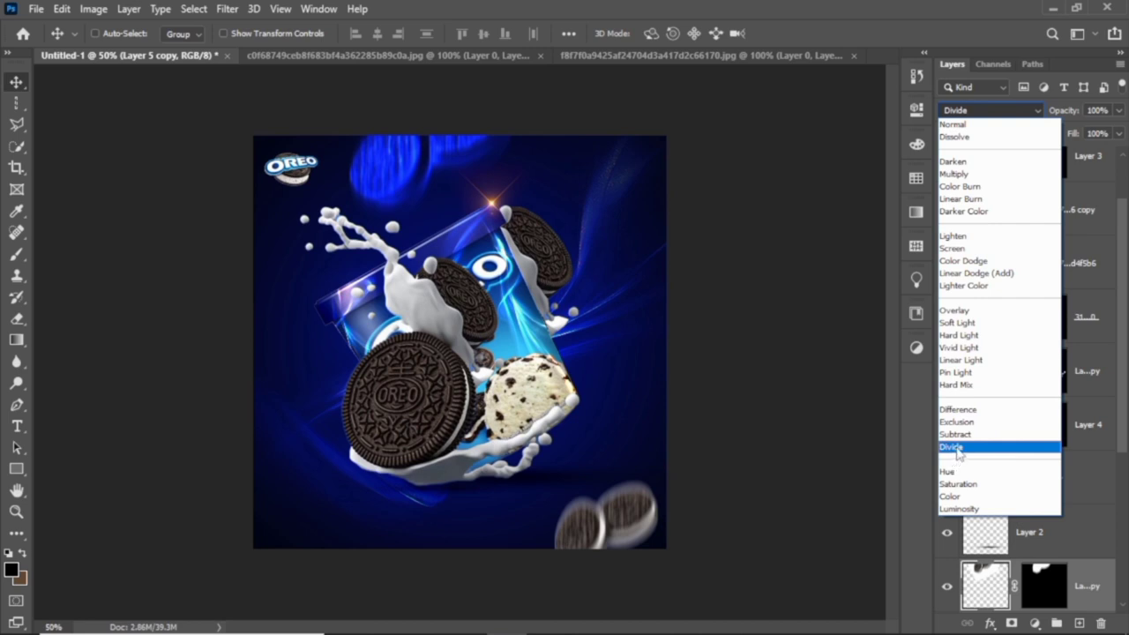
click(957, 448)
drag(398, 147, 457, 256)
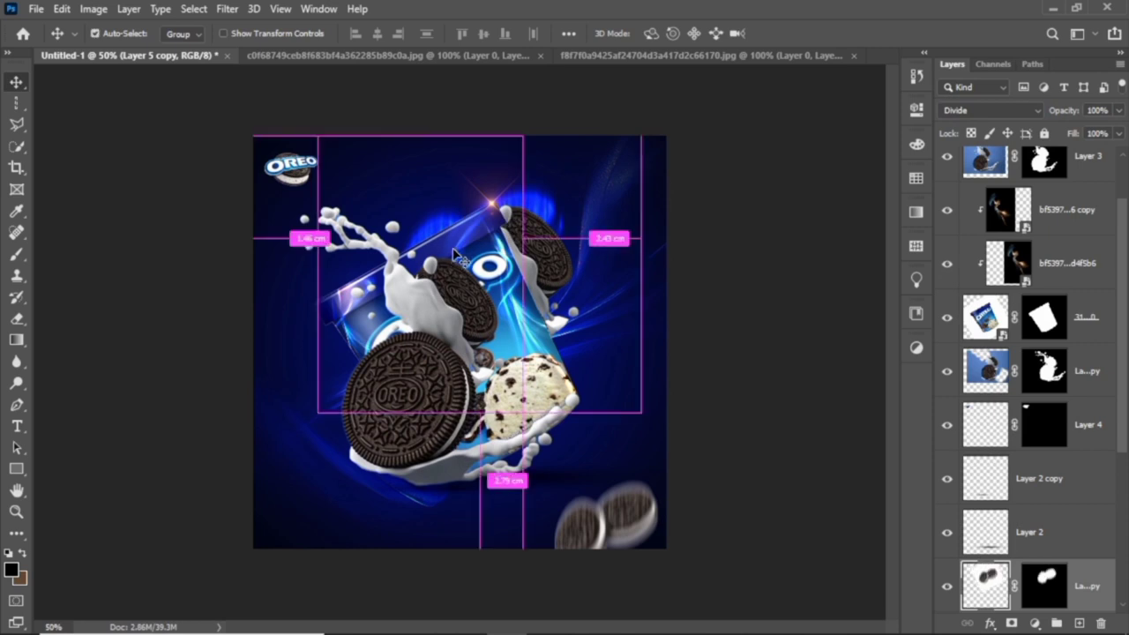
key(ctrl+t)
key(Return)
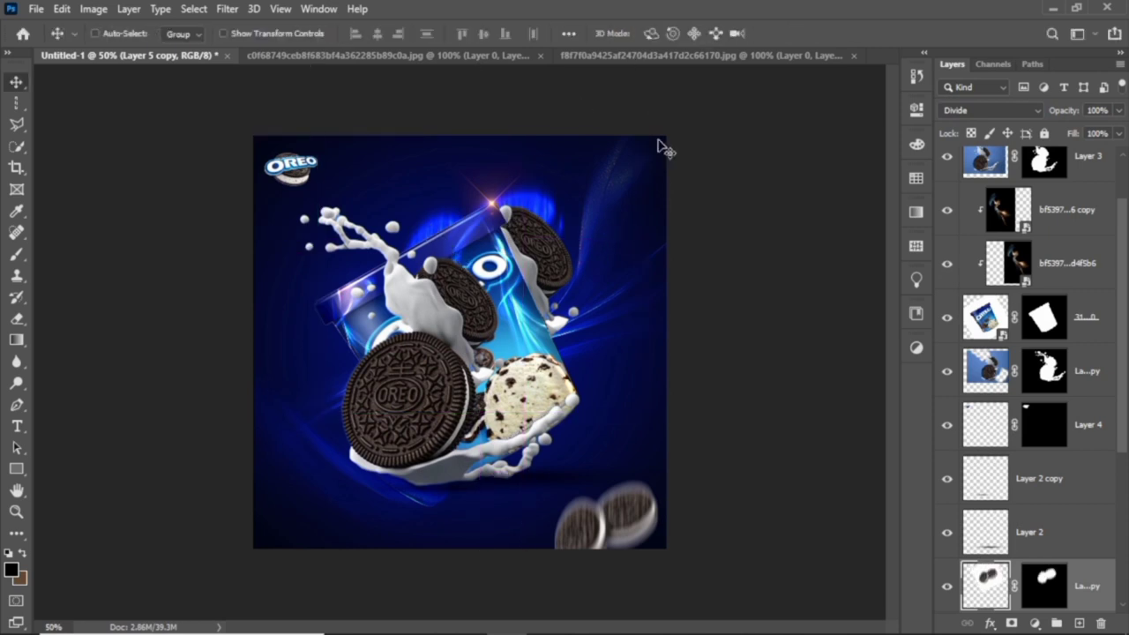
Step: Duplicate Layer 5 and rotate the copy into place along the ad's left edge
scroll(1093, 397, down, 3)
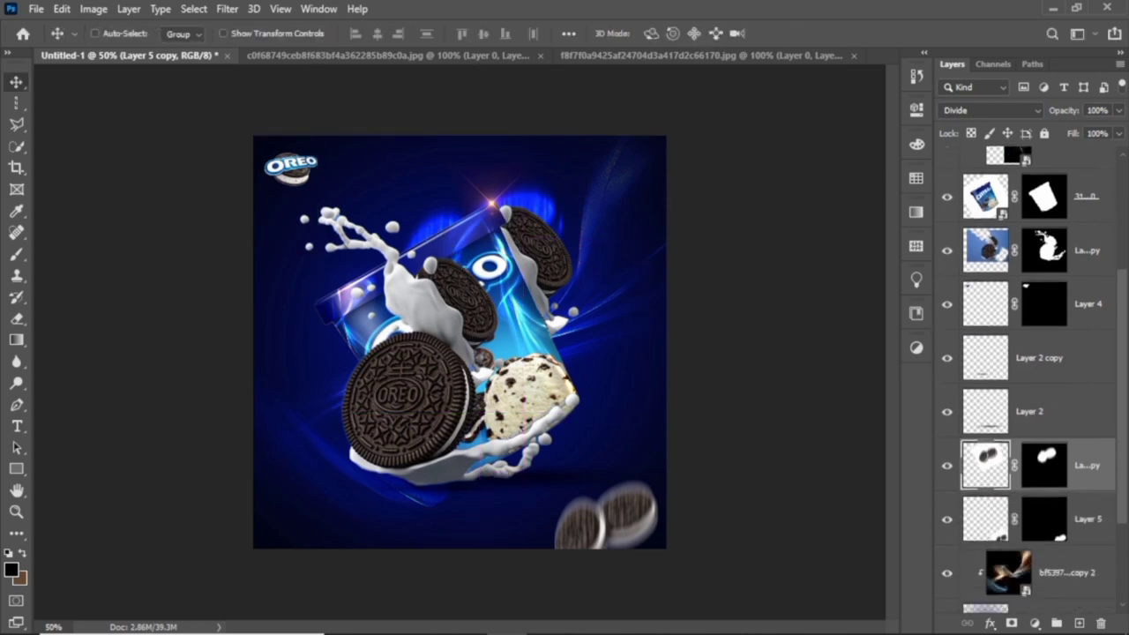
click(1084, 504)
key(ctrl+j)
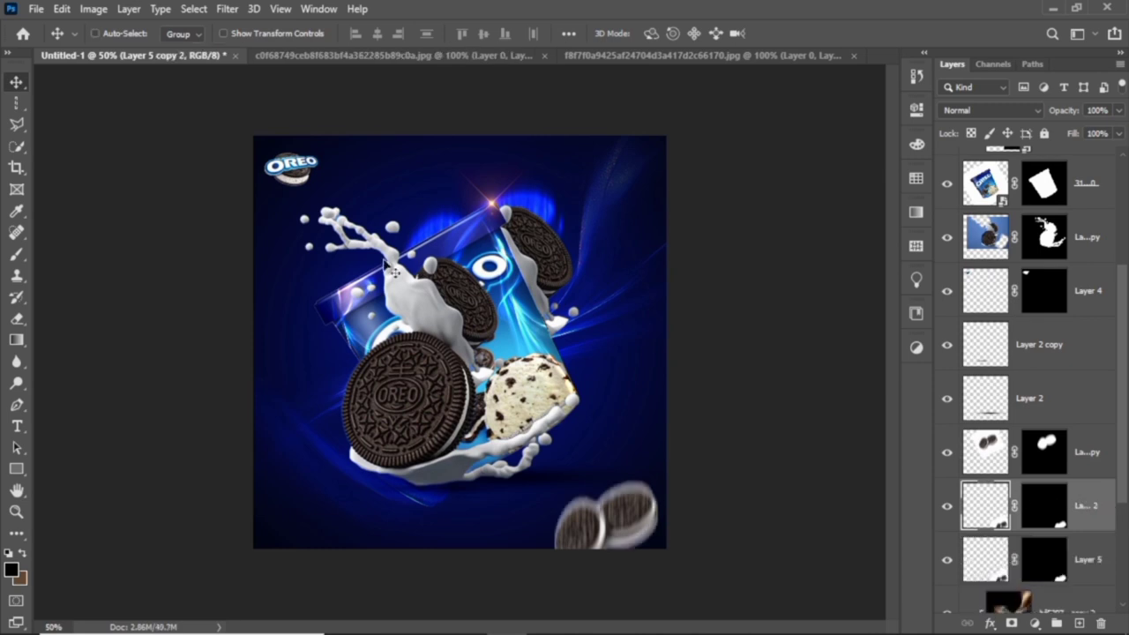
mouse_move(569, 517)
mouse_down()
mouse_move(237, 380)
mouse_move(255, 416)
mouse_move(185, 554)
mouse_move(167, 530)
mouse_up()
key(ctrl+t)
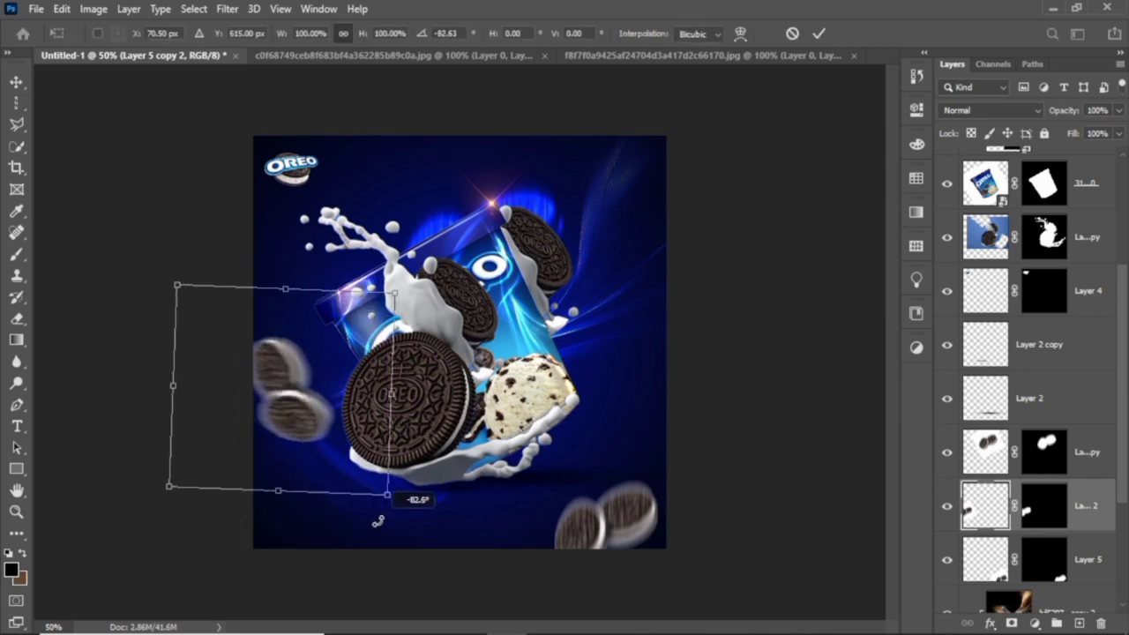
drag(291, 423, 276, 327)
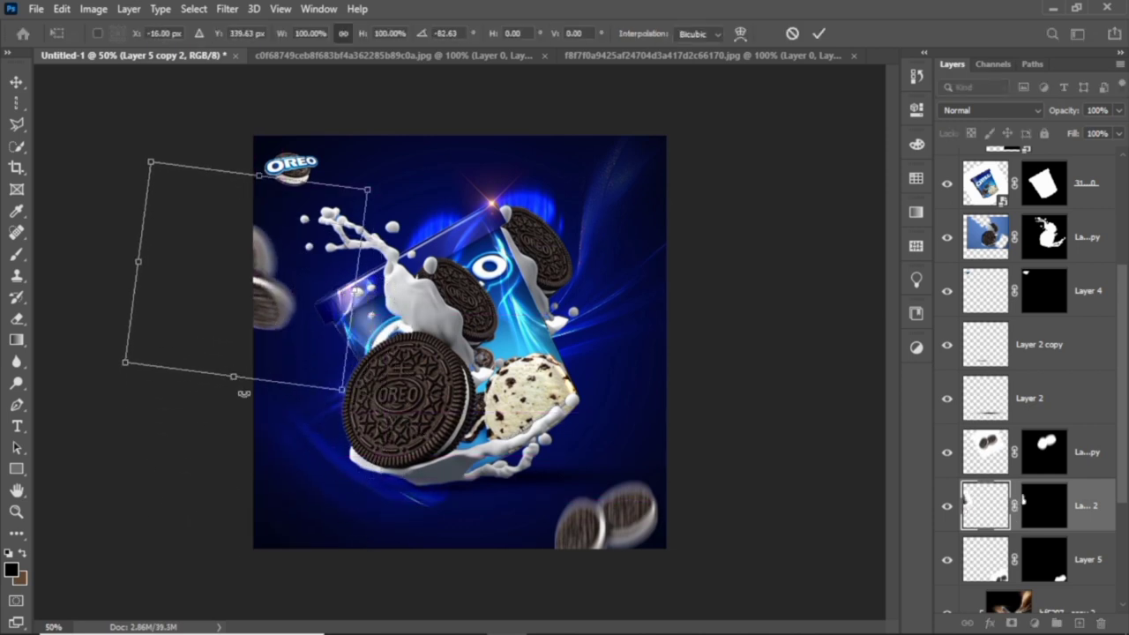
mouse_move(229, 410)
mouse_down()
mouse_move(134, 348)
mouse_move(145, 326)
mouse_up()
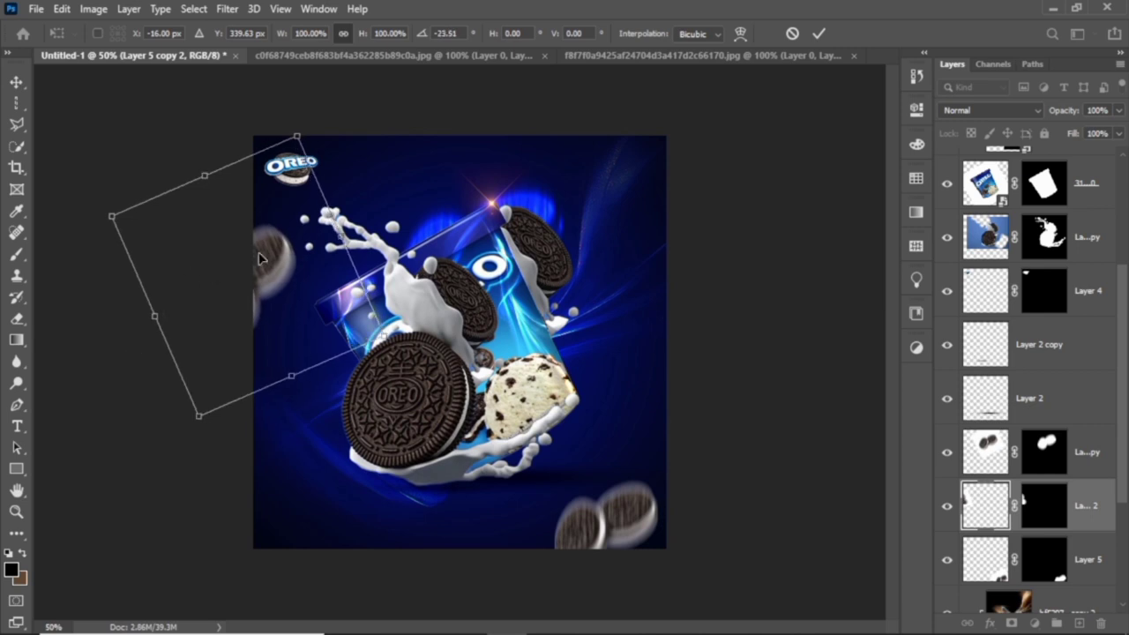
mouse_move(251, 243)
mouse_down()
mouse_move(264, 348)
mouse_move(265, 328)
mouse_up()
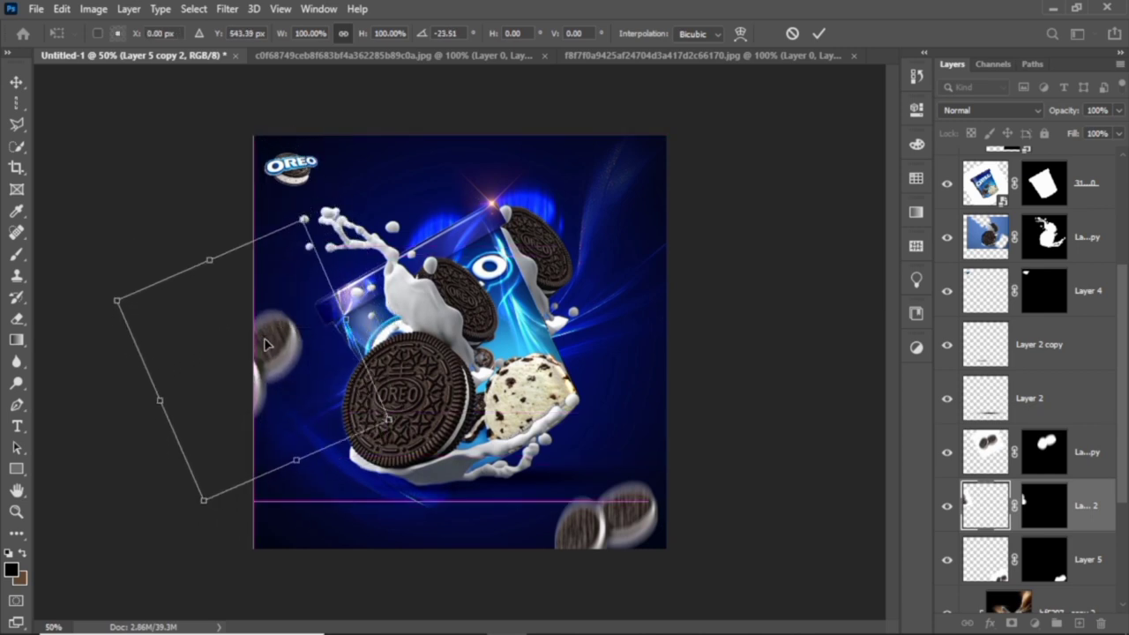
Step: Lower the left-edge cookie copy's opacity to 53% and commit the transform
click(1118, 111)
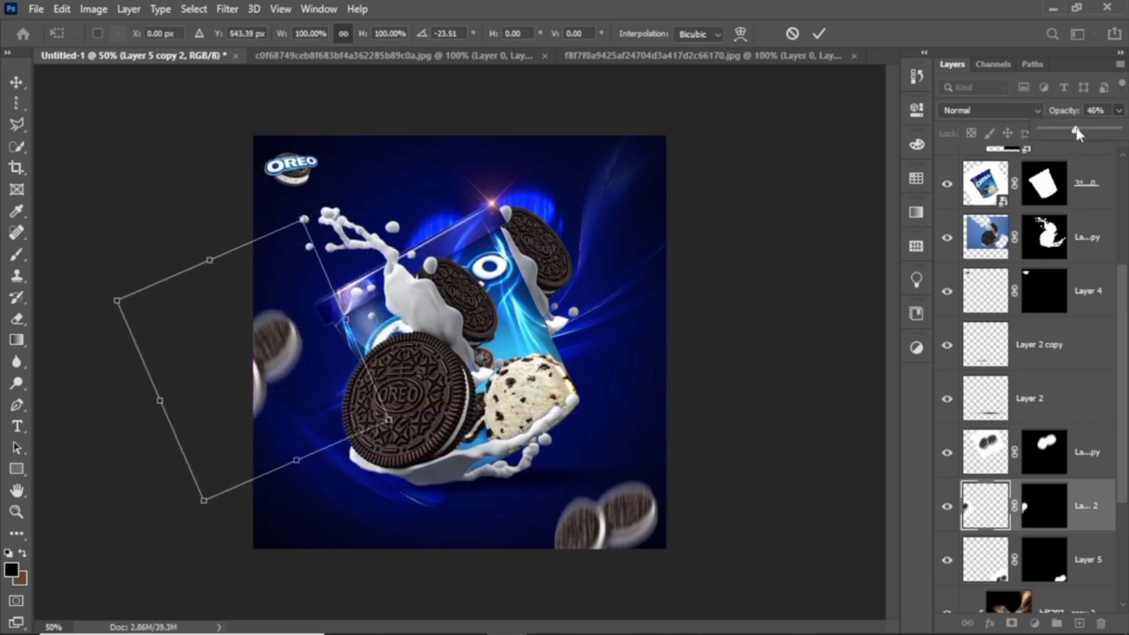
mouse_move(1077, 132)
mouse_down()
mouse_move(1066, 133)
mouse_move(1079, 132)
mouse_up()
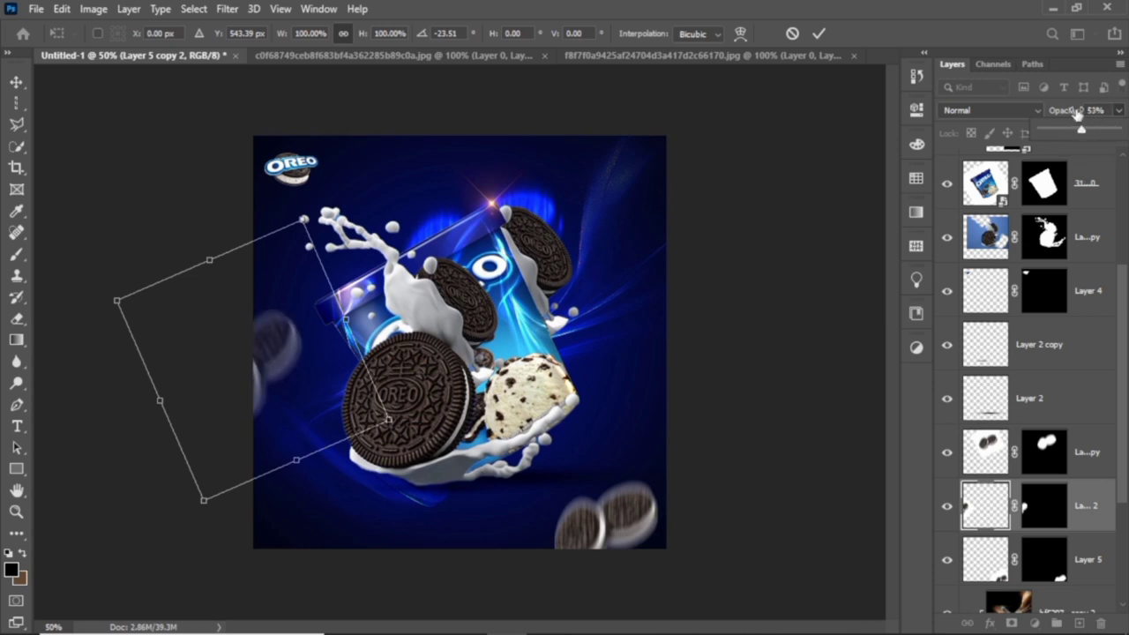
key(Return)
key(Return)
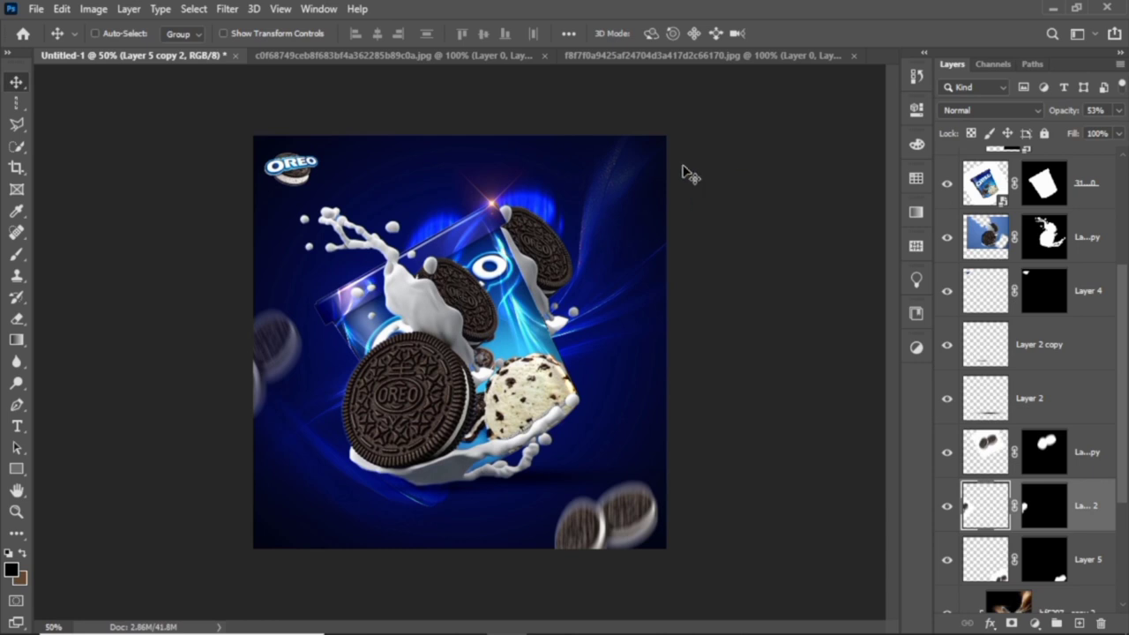
drag(1124, 290, 1125, 150)
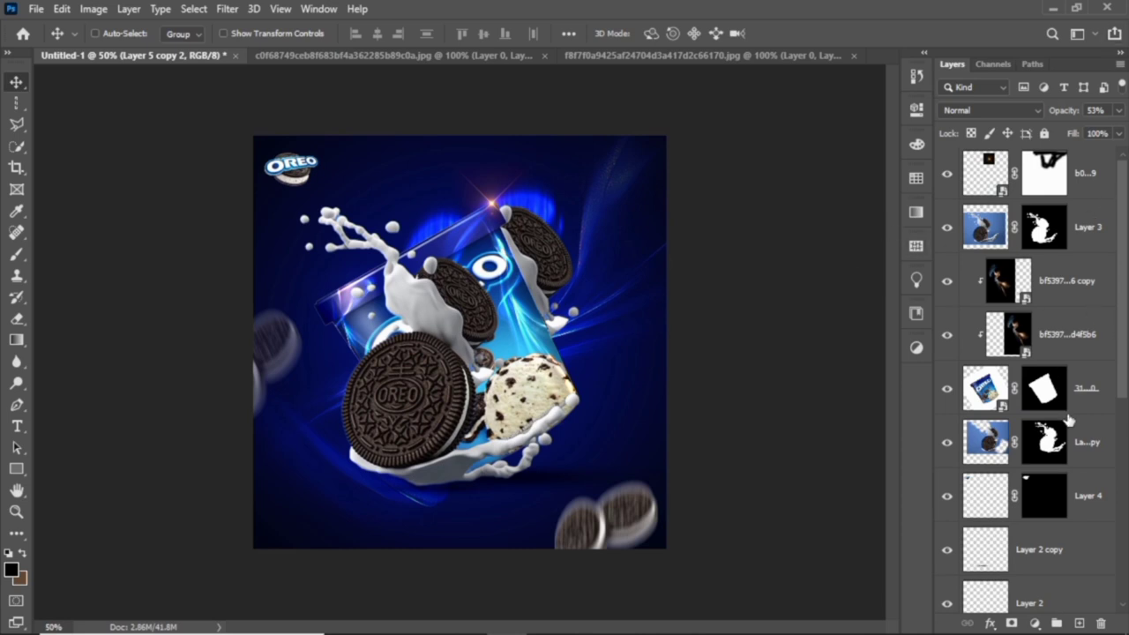
Step: Duplicate the orange light streak, move it above Layer 3 and clip it to that layer
click(1068, 288)
key(ctrl+j)
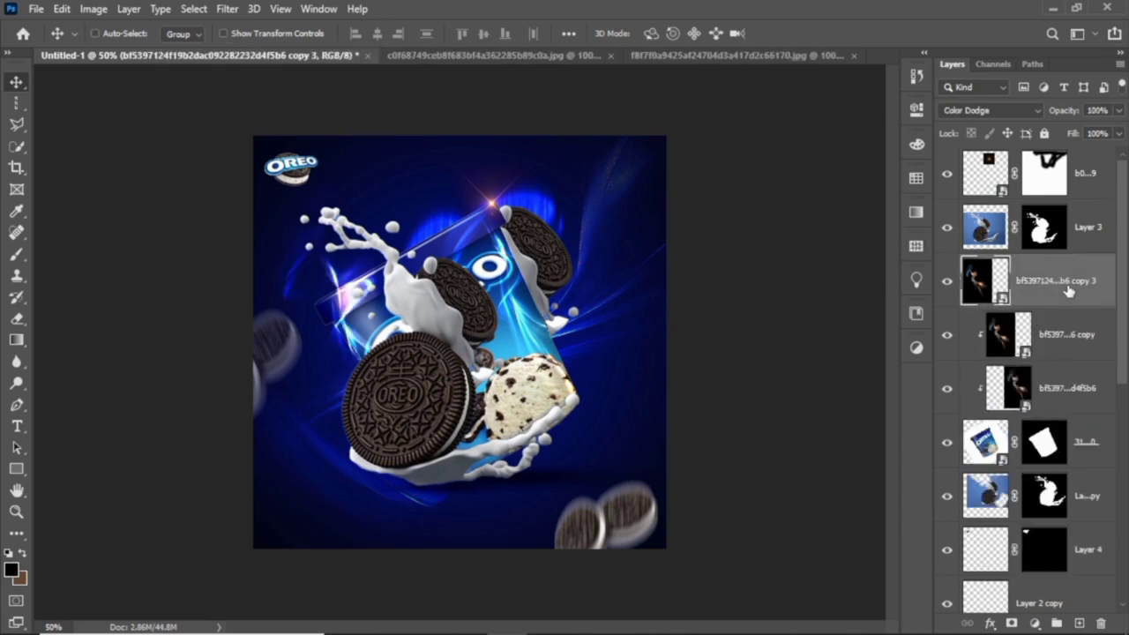
drag(335, 304, 365, 390)
drag(1075, 280, 1070, 214)
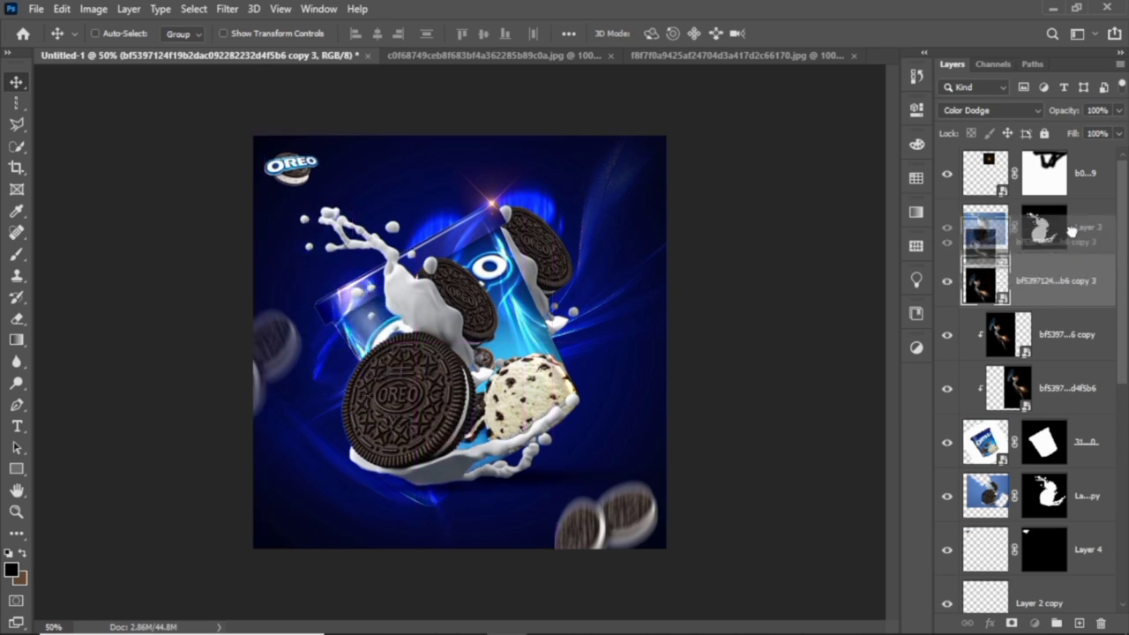
mouse_move(423, 403)
mouse_down()
mouse_move(397, 408)
mouse_move(392, 388)
mouse_up()
right_click(1038, 231)
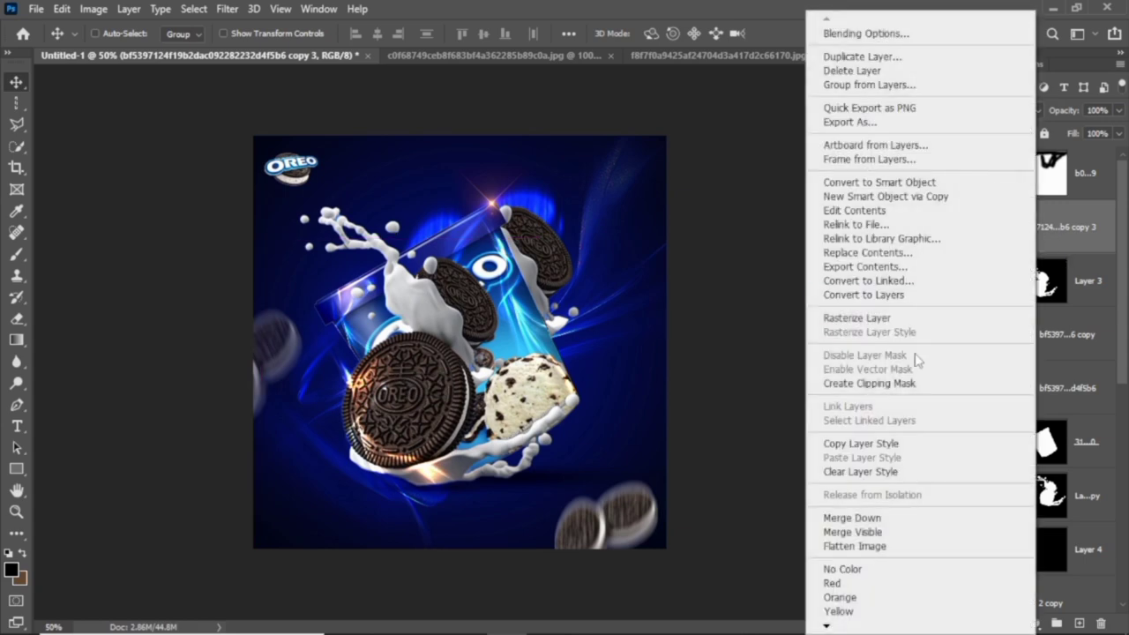
click(891, 383)
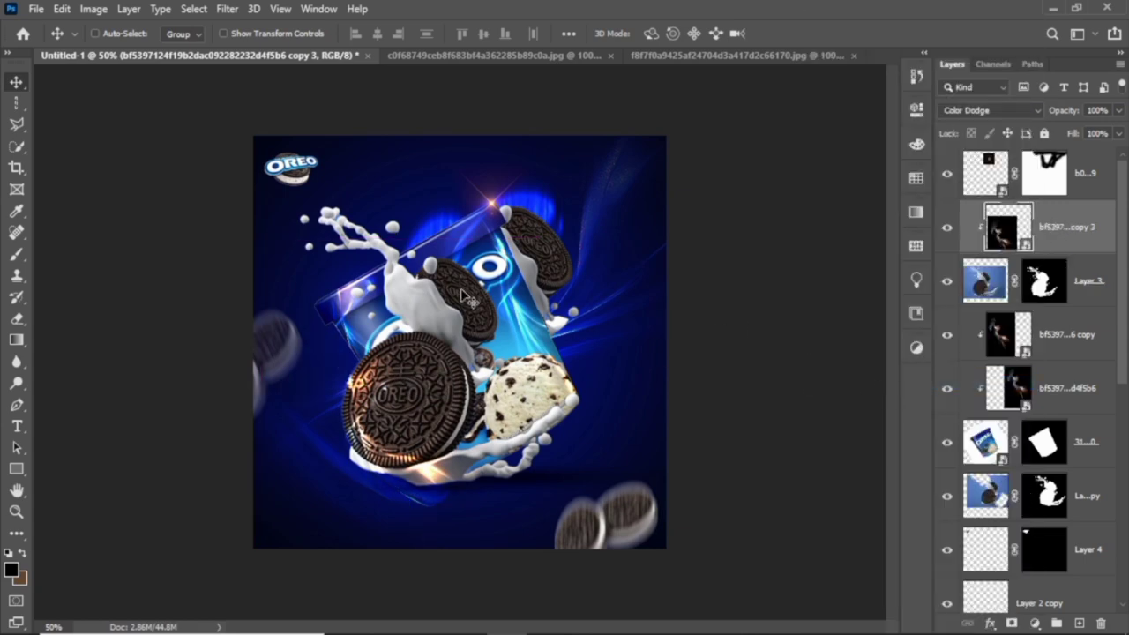
key(ctrl)
Step: Duplicate the glow again onto the upper-right cookie and clip it to the layer beneath
key(ctrl+j)
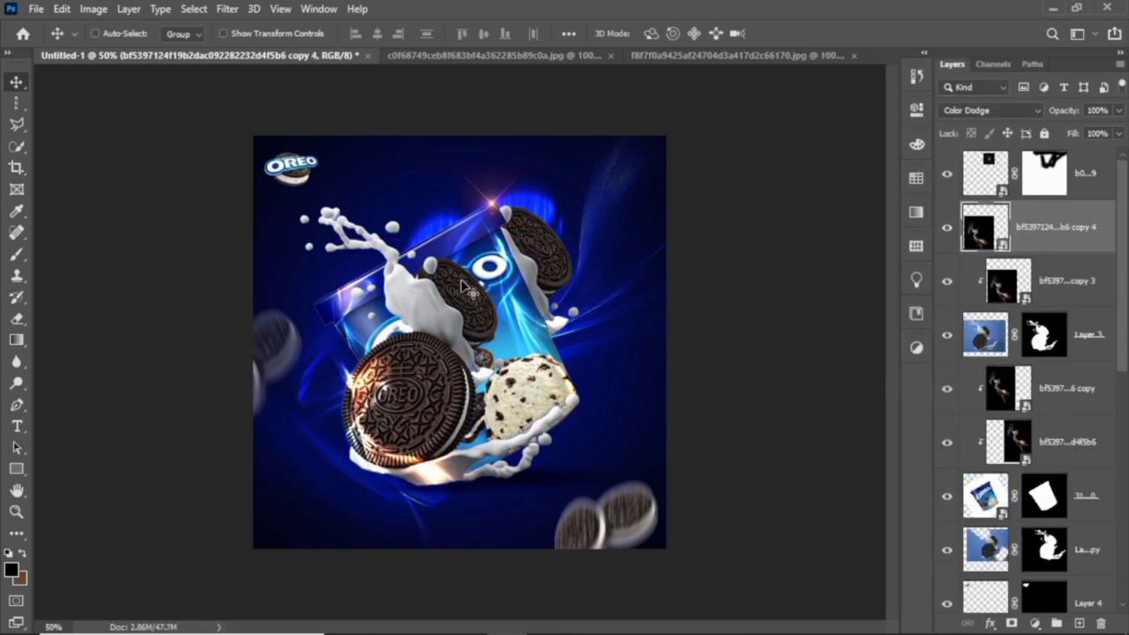
mouse_move(365, 416)
mouse_down()
mouse_move(532, 247)
mouse_move(638, 267)
mouse_up()
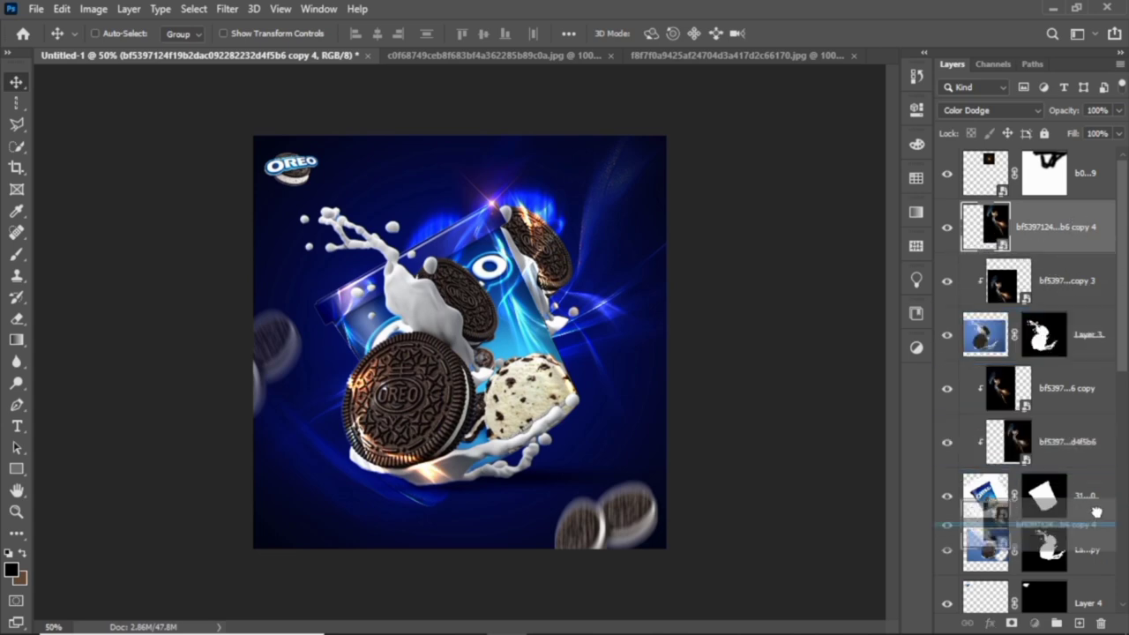
drag(1071, 265, 1050, 522)
right_click(1029, 463)
click(883, 383)
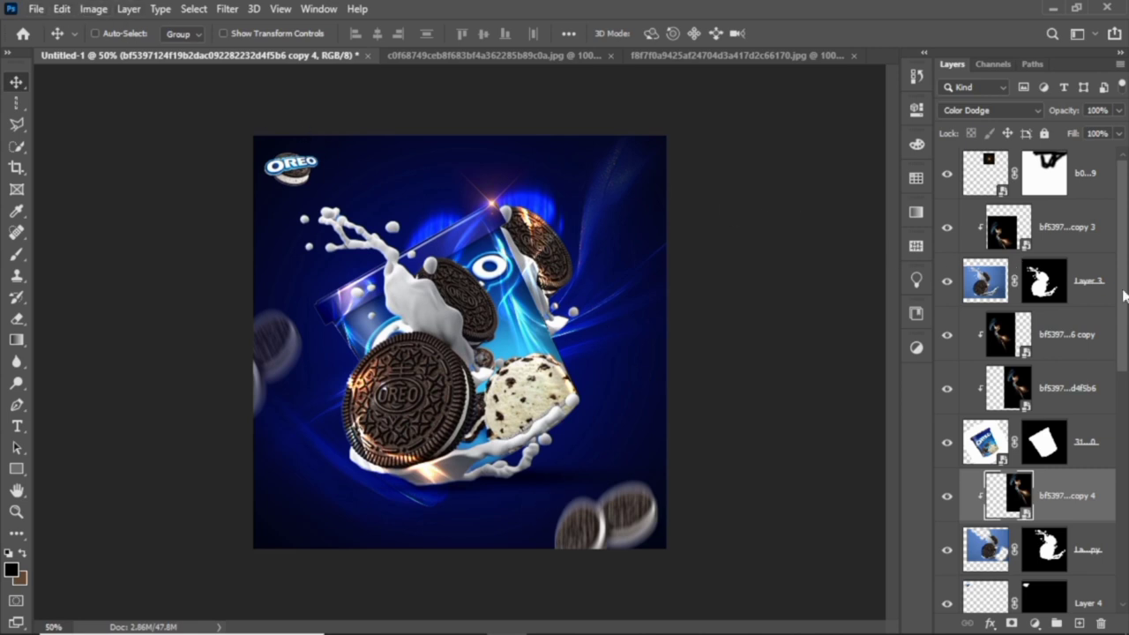
mouse_move(1123, 295)
mouse_down()
mouse_move(1127, 565)
mouse_move(1127, 380)
mouse_up()
scroll(1036, 499, down, 1)
scroll(1038, 498, down, 1)
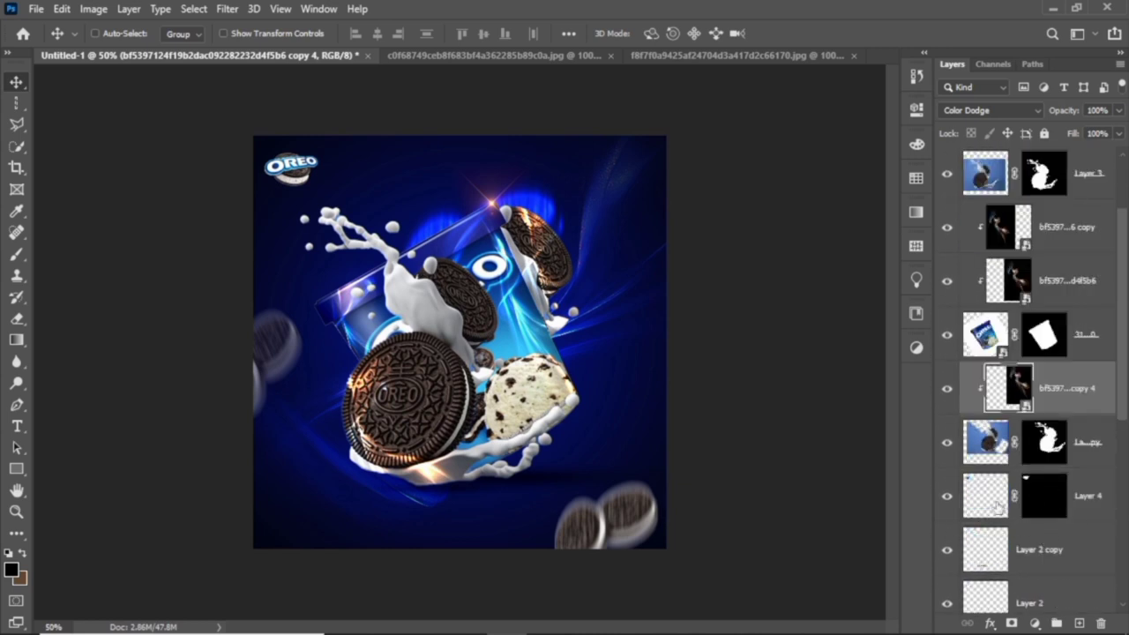
click(997, 505)
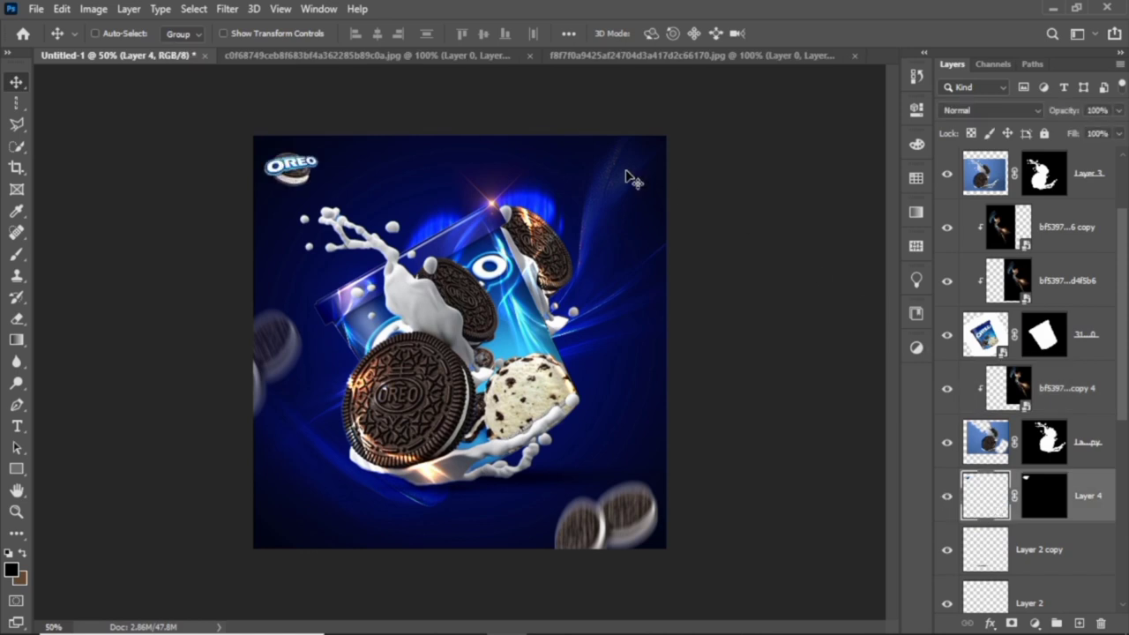
Step: Add a bright blue (1757ff) Outer Glow to Layer 4 at 53% opacity, Screen mode, 29 px size
click(1037, 622)
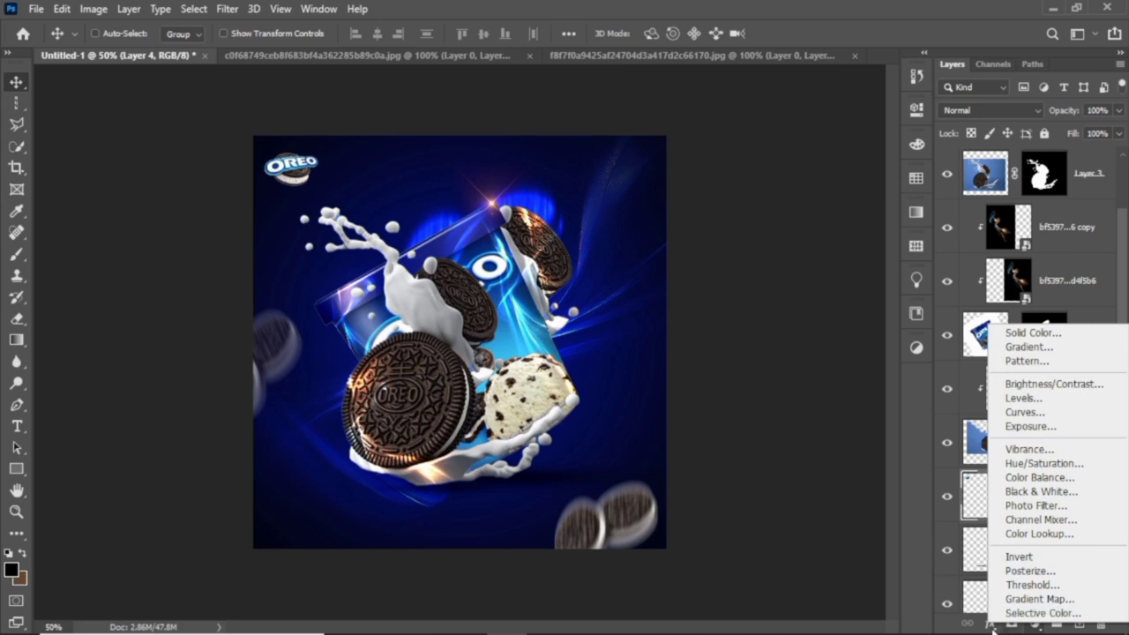
click(990, 623)
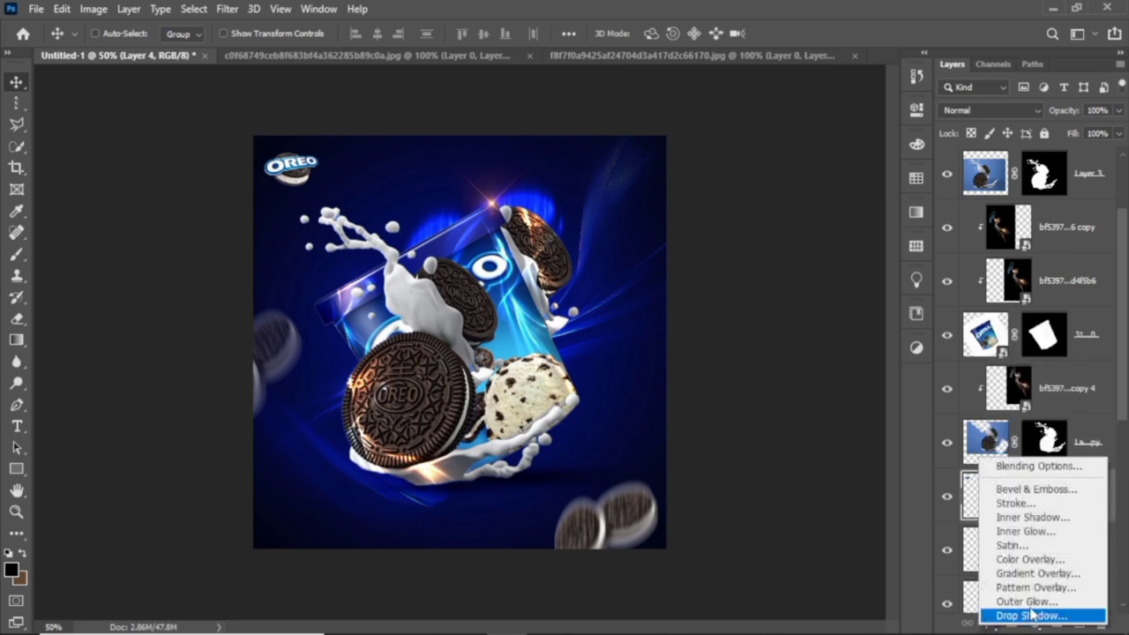
click(1006, 610)
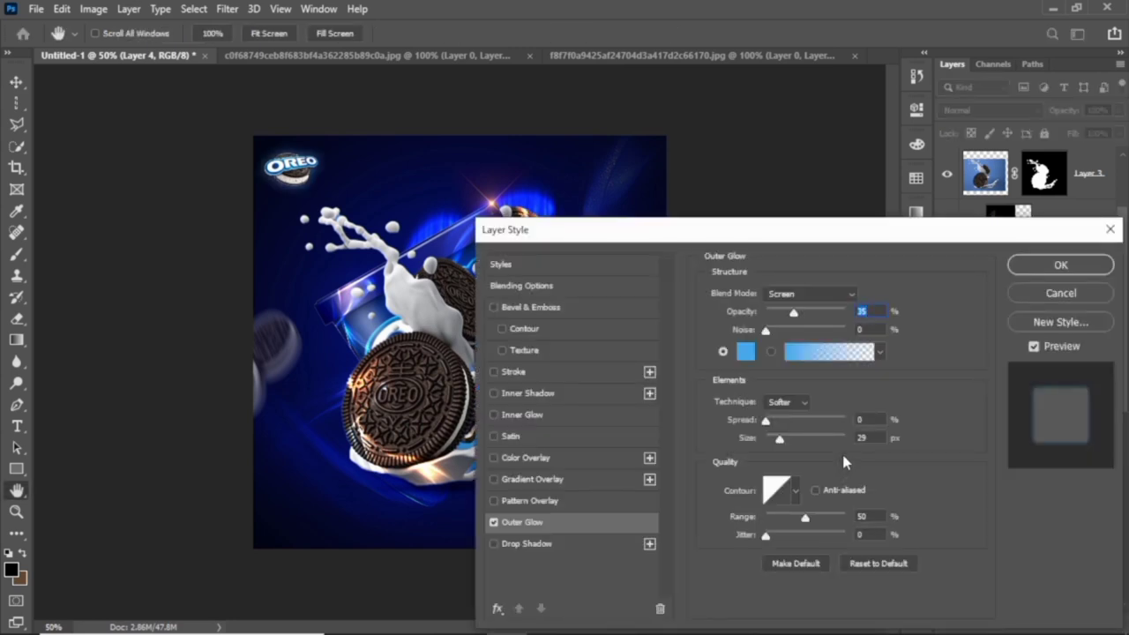
click(746, 351)
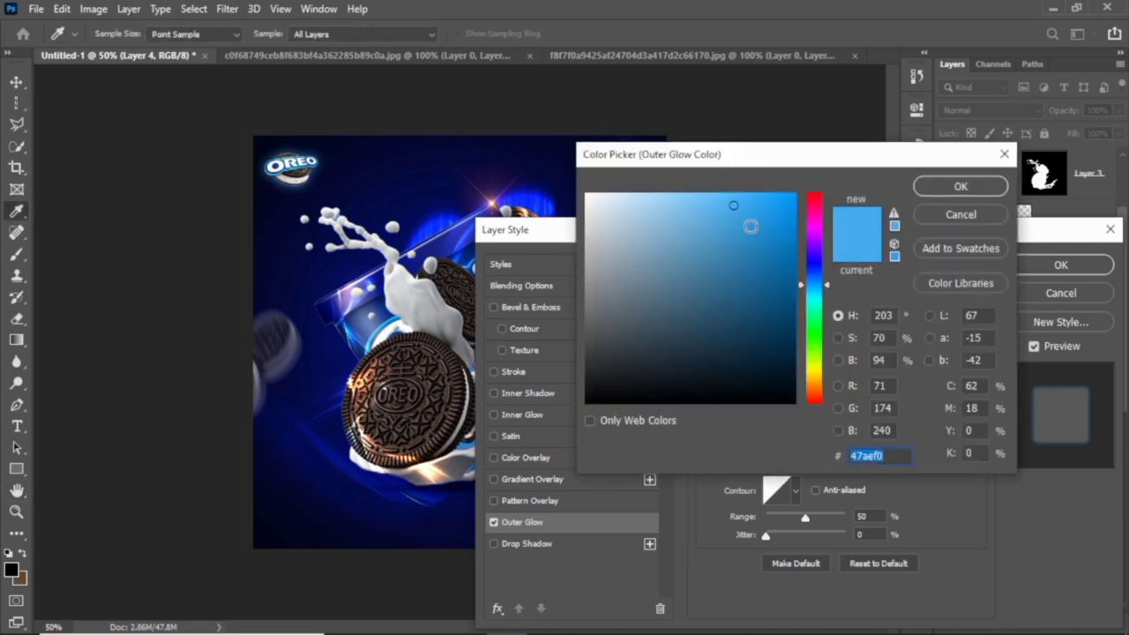
click(397, 200)
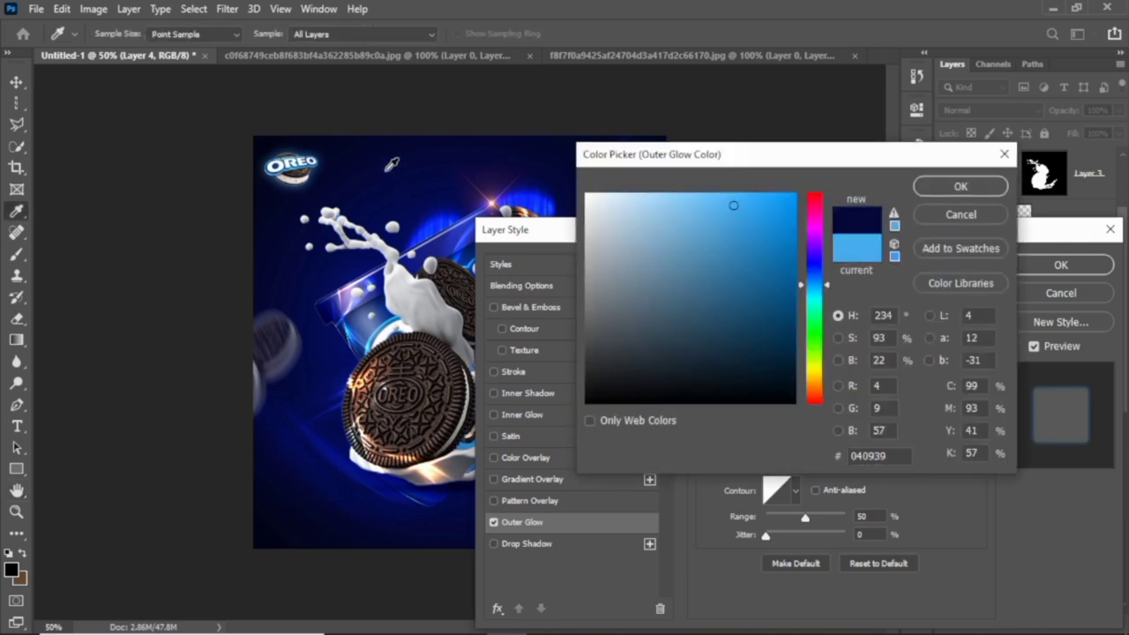
drag(444, 208, 450, 219)
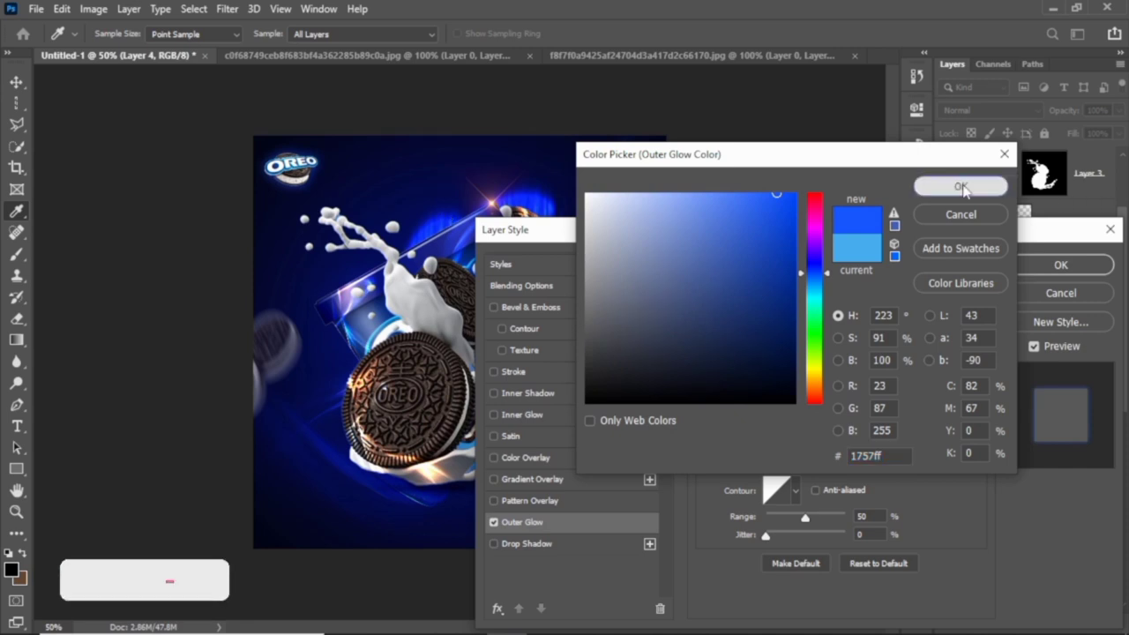
click(960, 186)
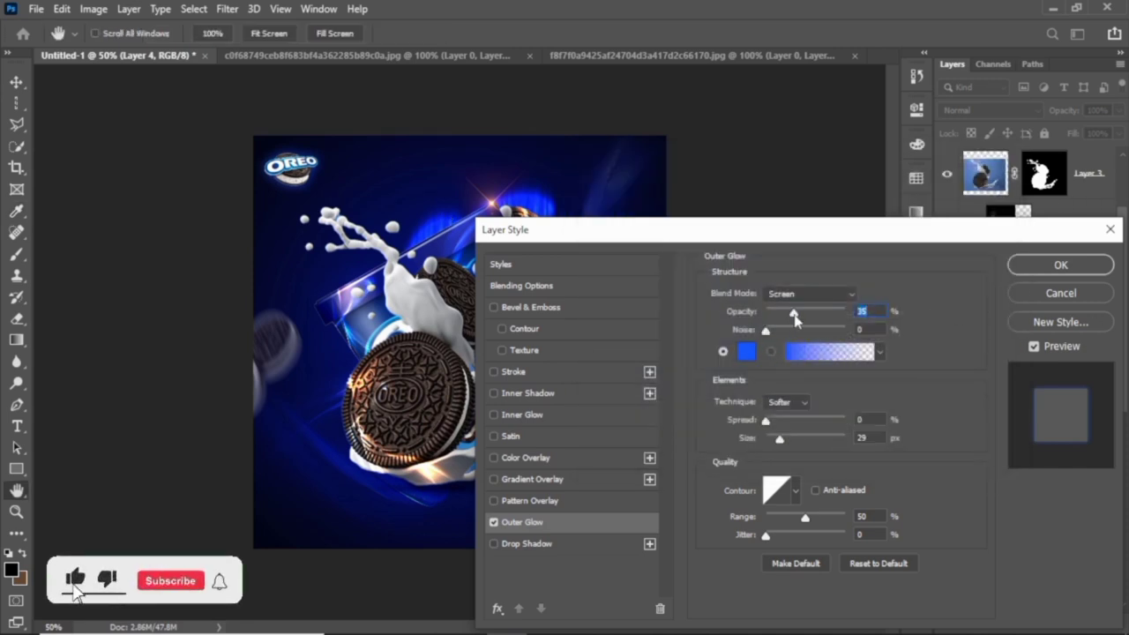
drag(795, 316, 809, 316)
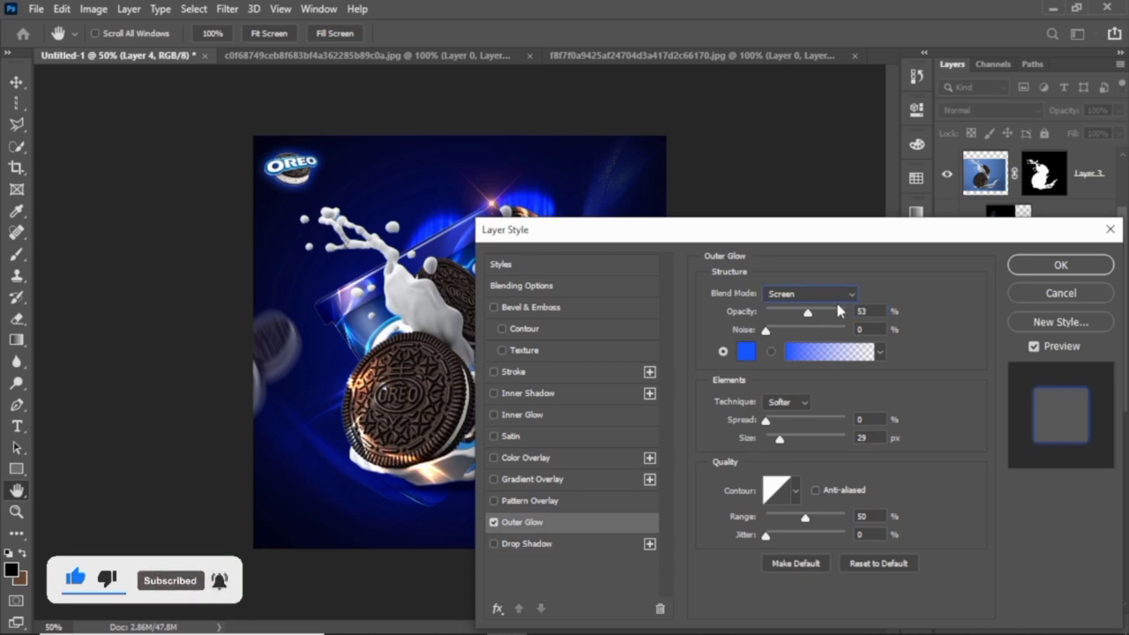
click(1061, 265)
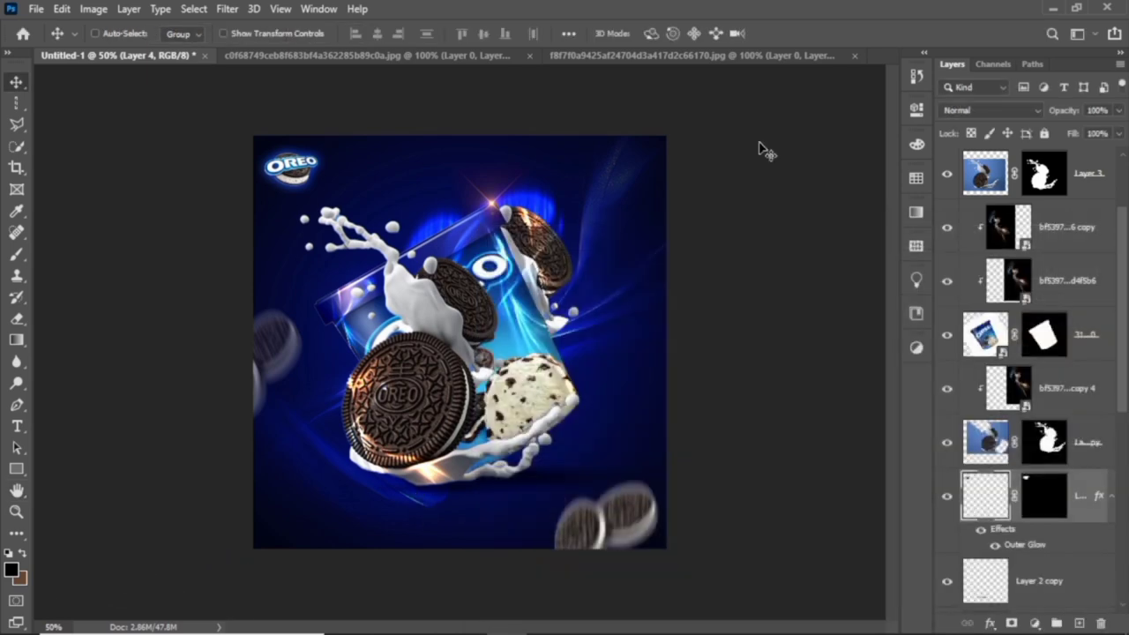